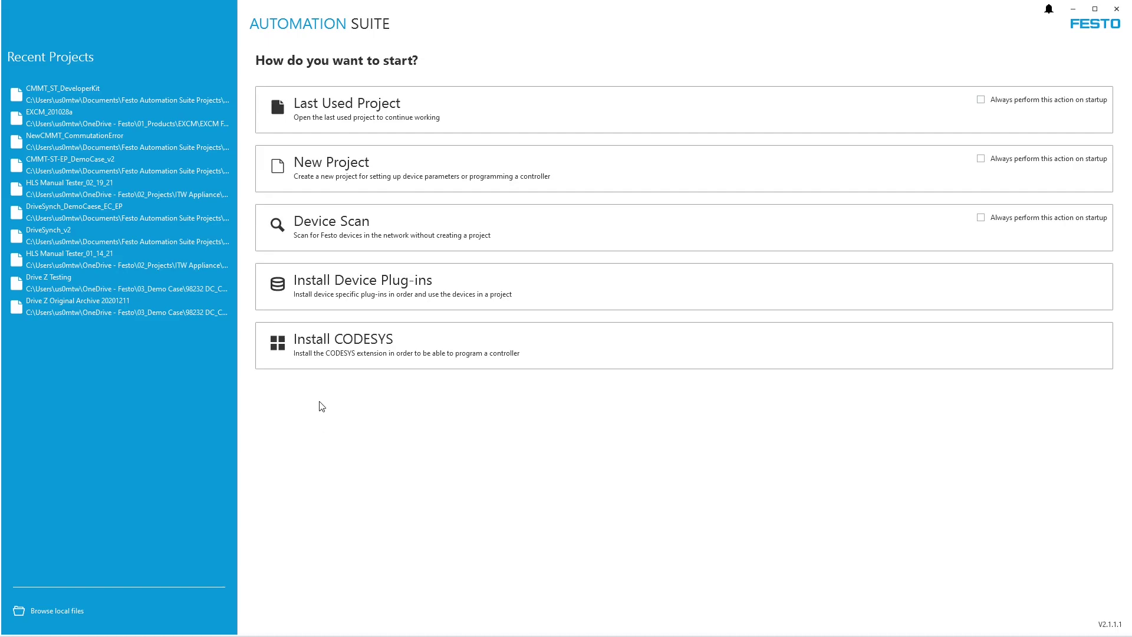
Step: Check the installed CPX-AP plug-in details and look for a newer suite version
left_click(341, 302)
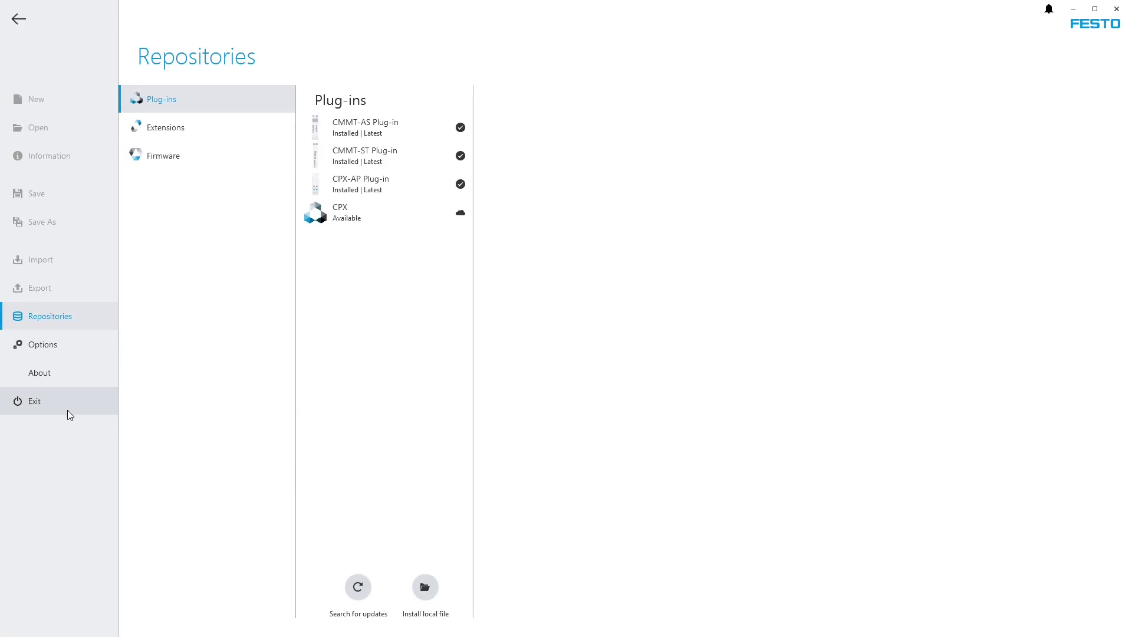
left_click(62, 378)
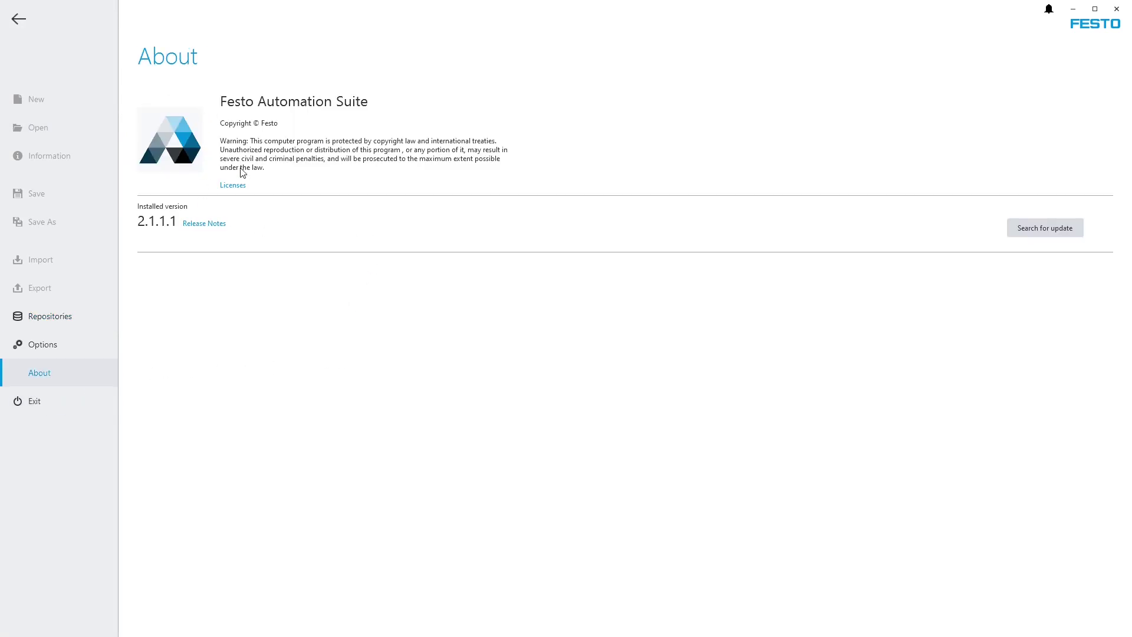
left_click(1034, 233)
left_click(19, 19)
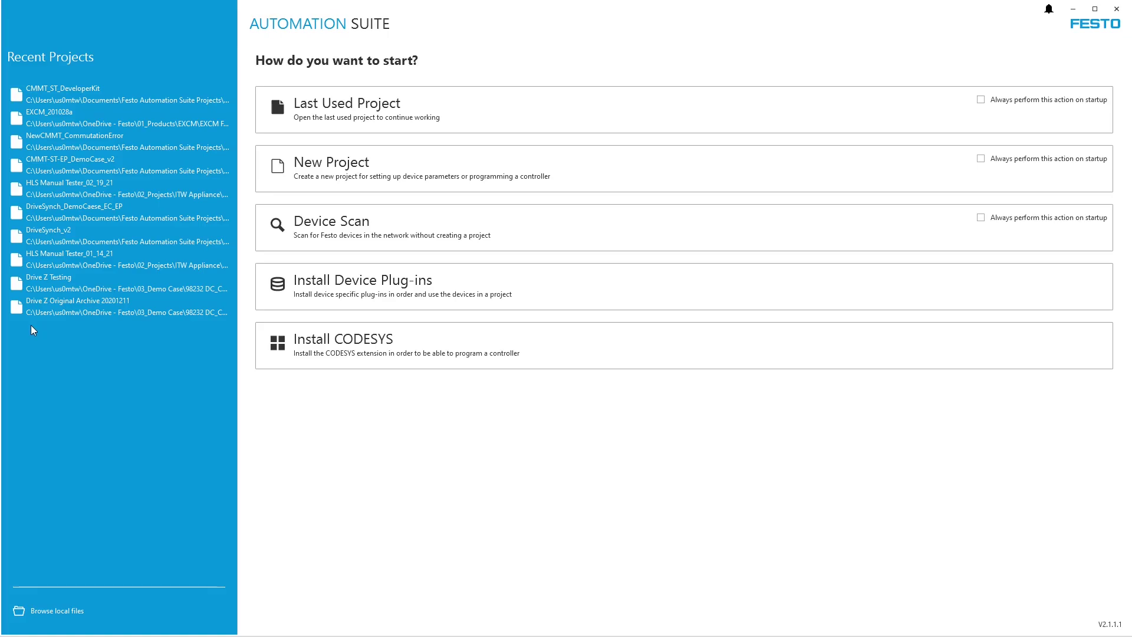
left_click(308, 291)
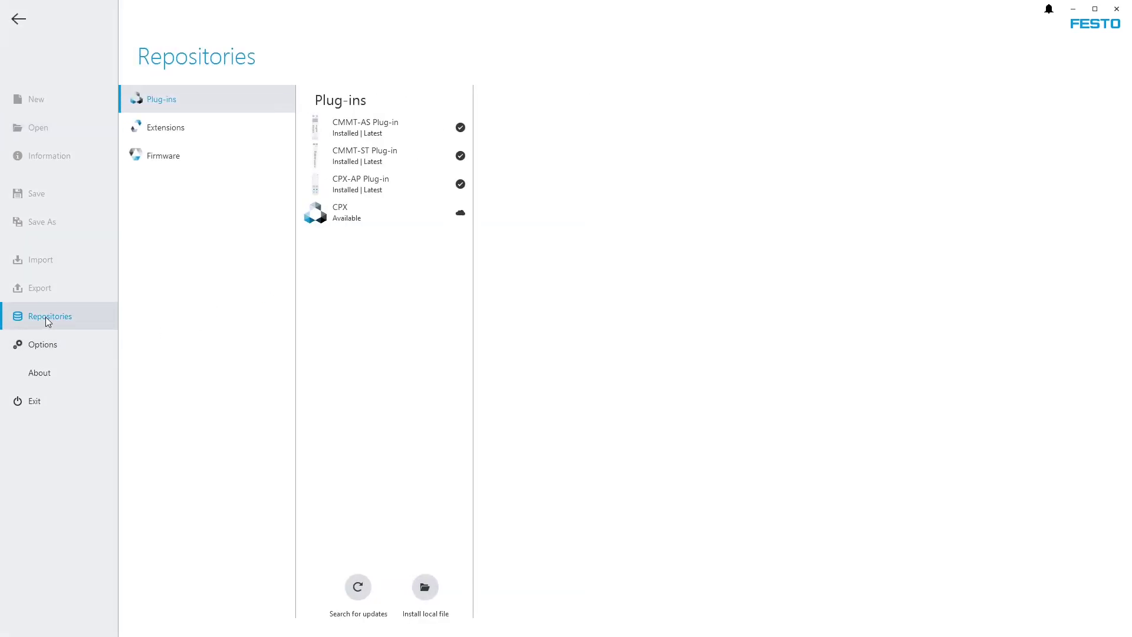
left_click(355, 183)
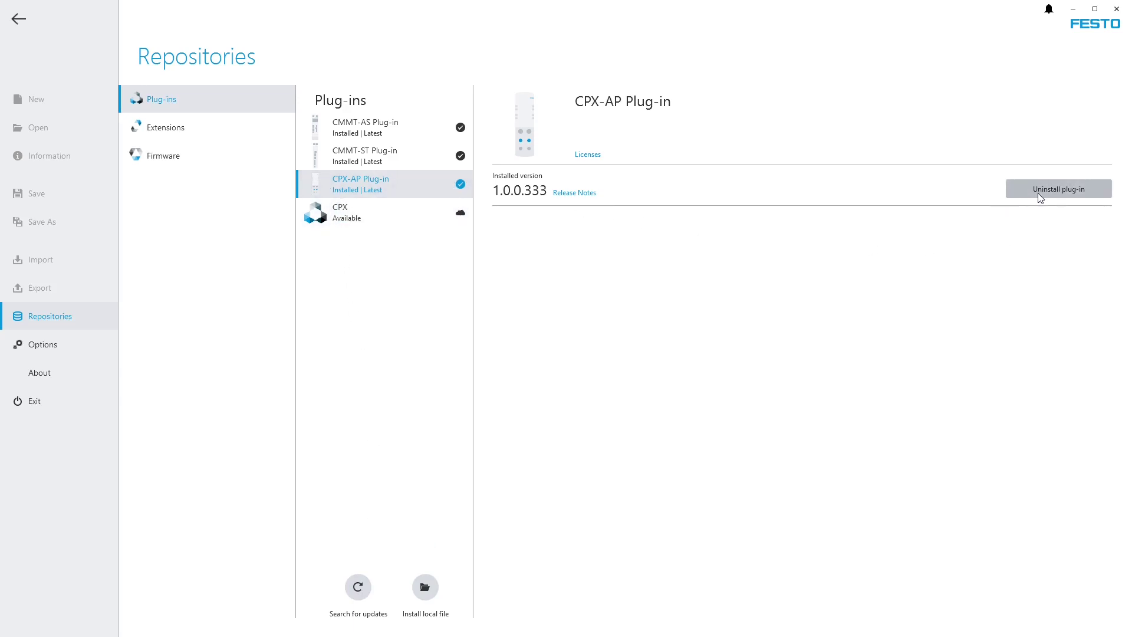
Step: Start a new project and browse AP Device categories down to Bus Interfaces, showing CPX-AP-I-EP-M12
left_click(18, 21)
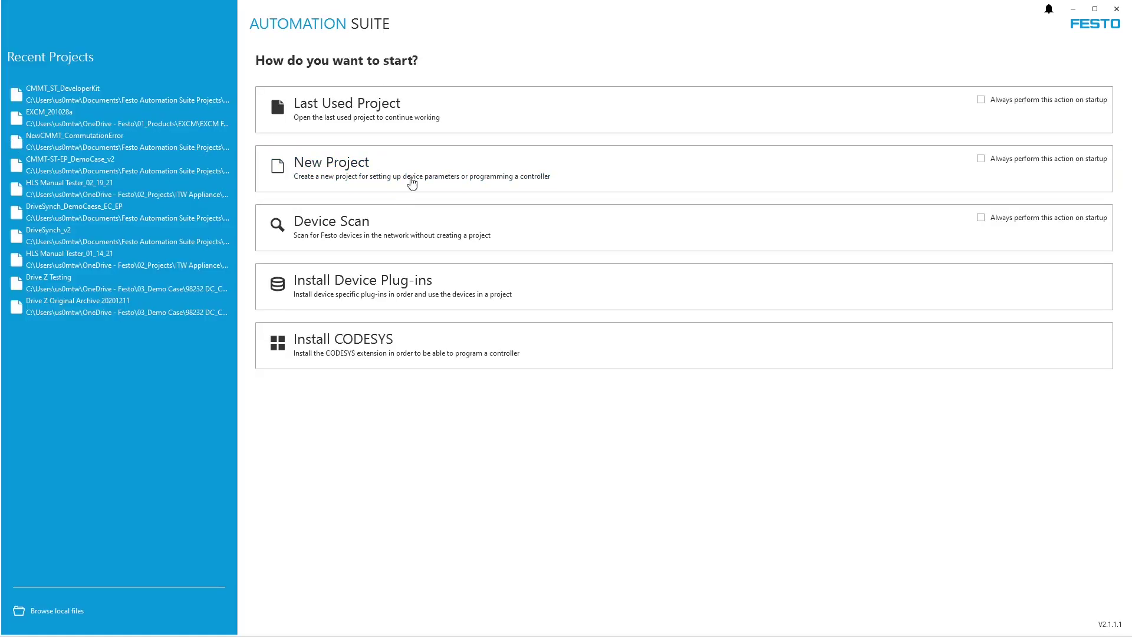
left_click(388, 170)
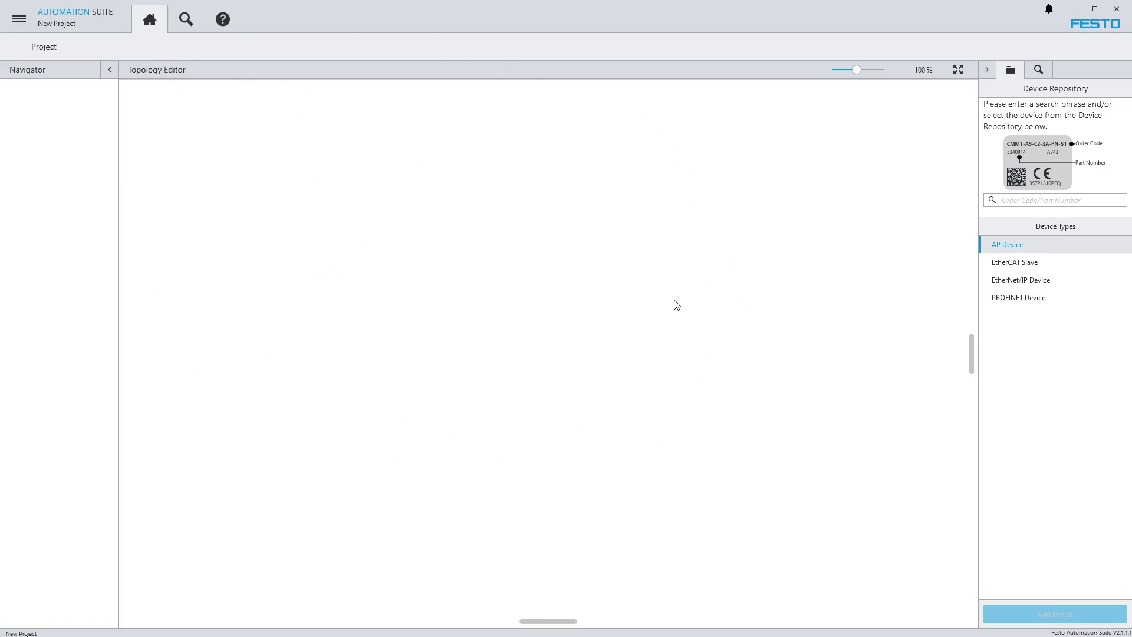
left_click(1007, 245)
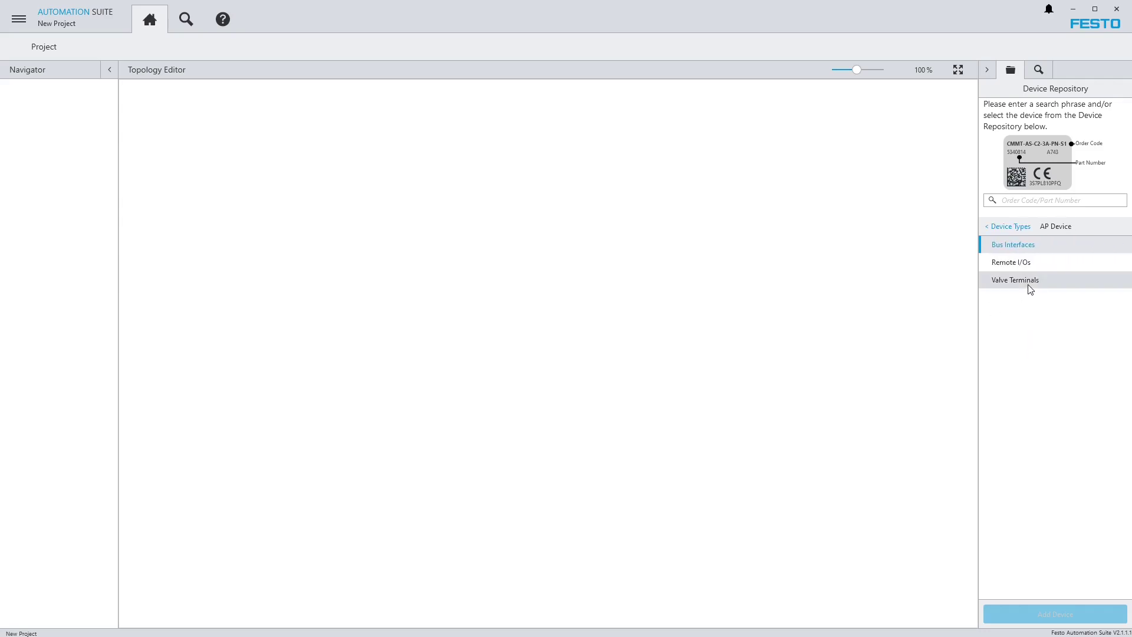
left_click(1026, 263)
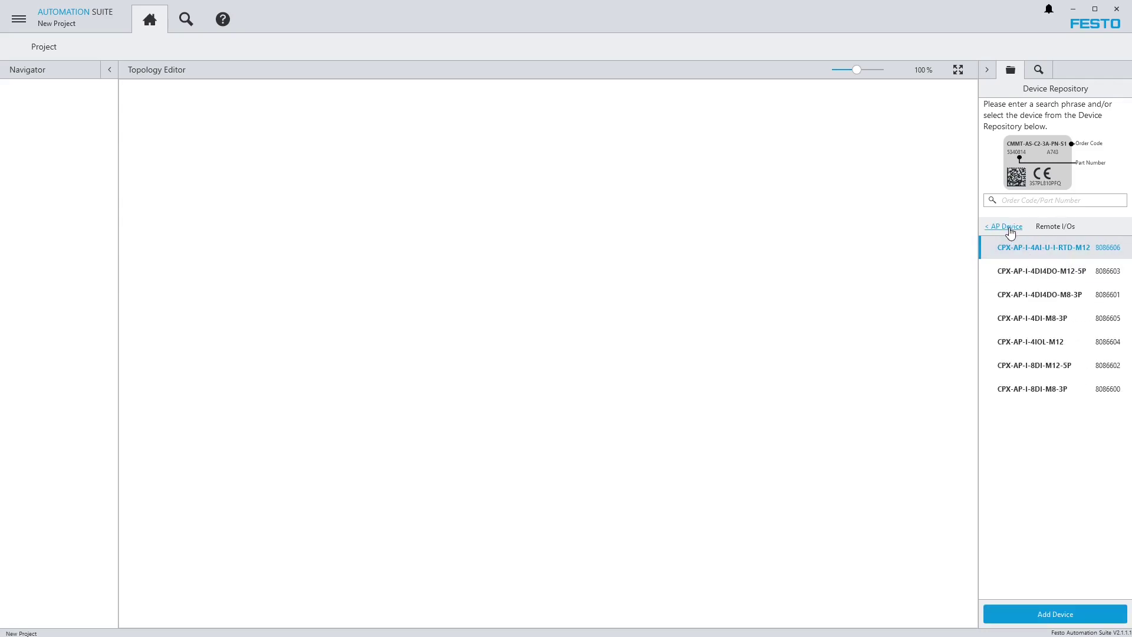
left_click(1011, 229)
left_click(1026, 281)
left_click(1010, 228)
left_click(1013, 251)
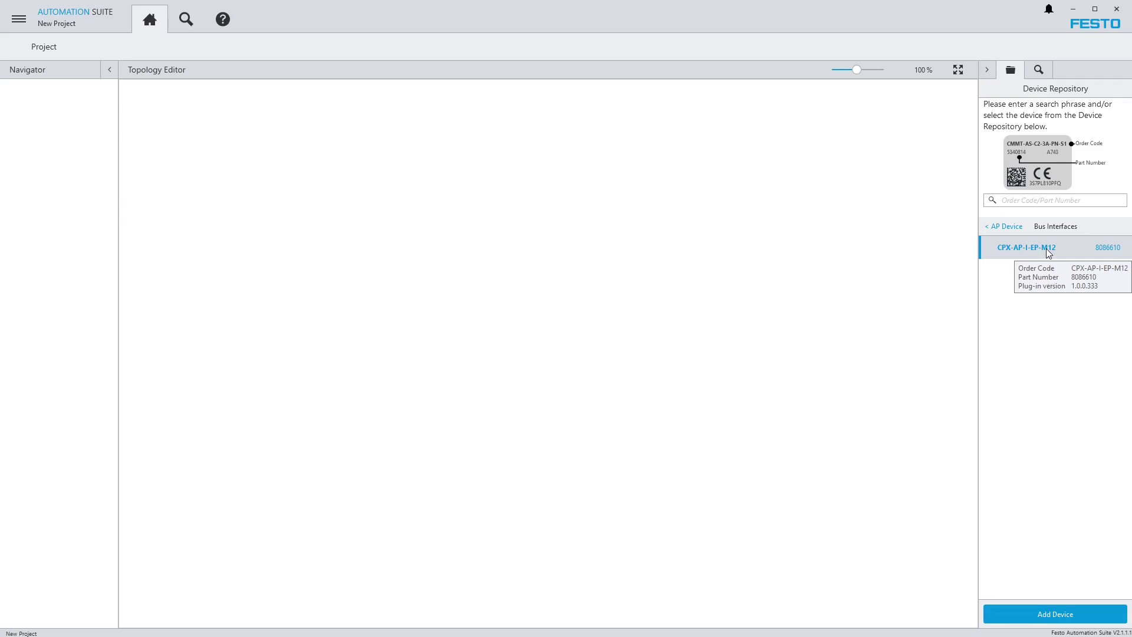
Step: Drag CPX-AP-I-EP-M12 from the Device Repository onto the Topology Editor canvas
left_click_drag(1049, 246, 1009, 259)
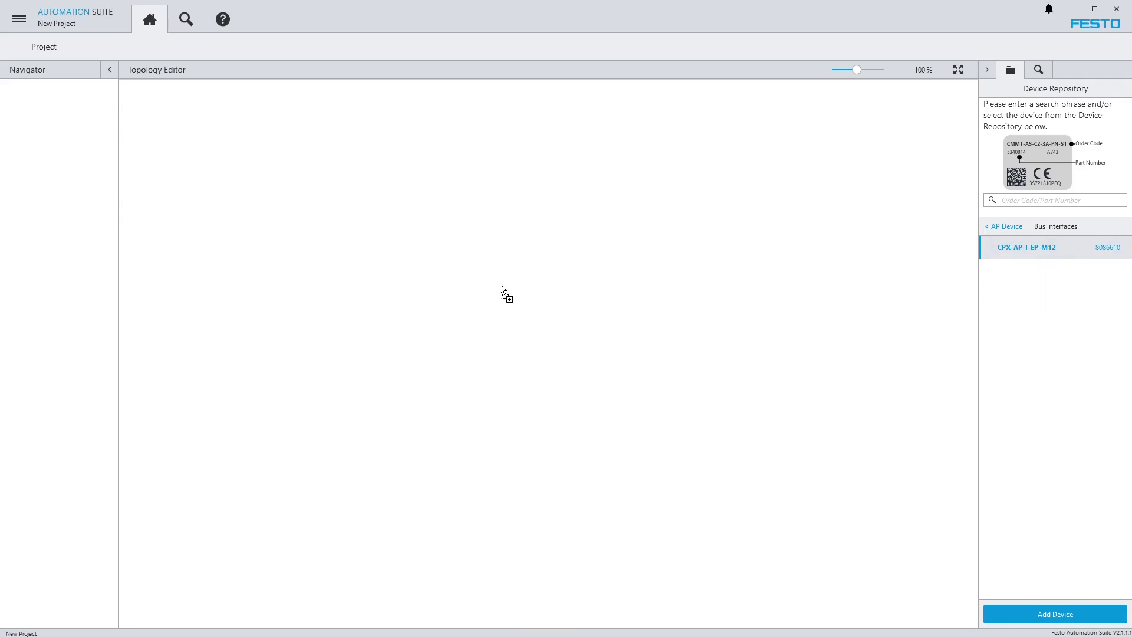
Step: From Remote I/Os, place the 8DI-M8-3P, 4DI4DO-M8-3P, 4AI-U-I-RTD-M12 and 4IOL-M12 modules in a row
left_click_drag(319, 305, 316, 304)
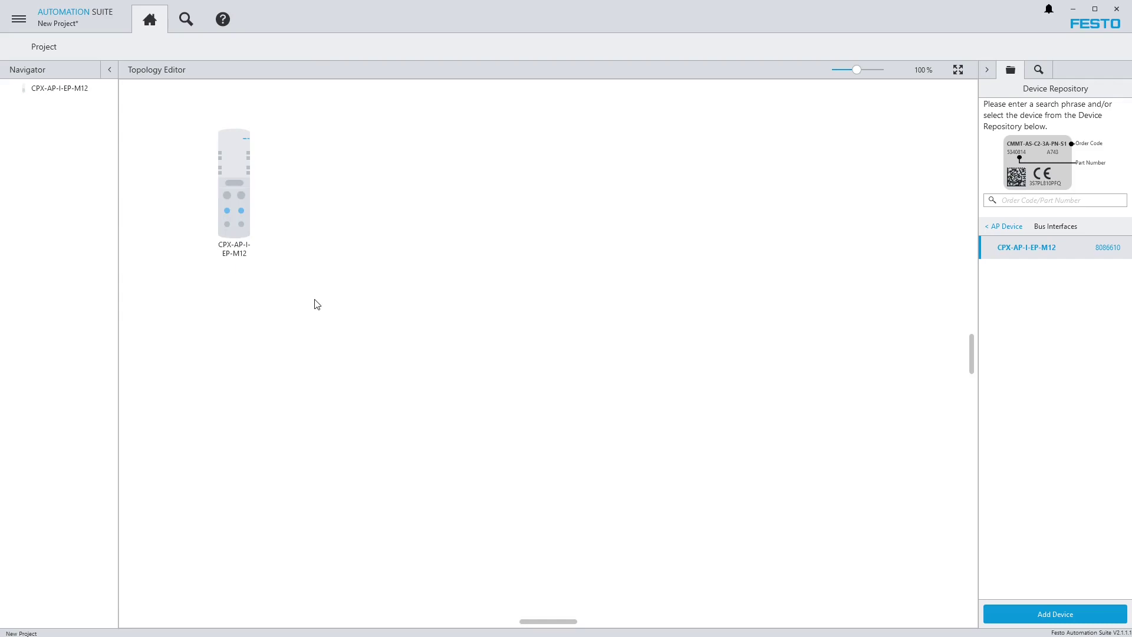
left_click(1003, 233)
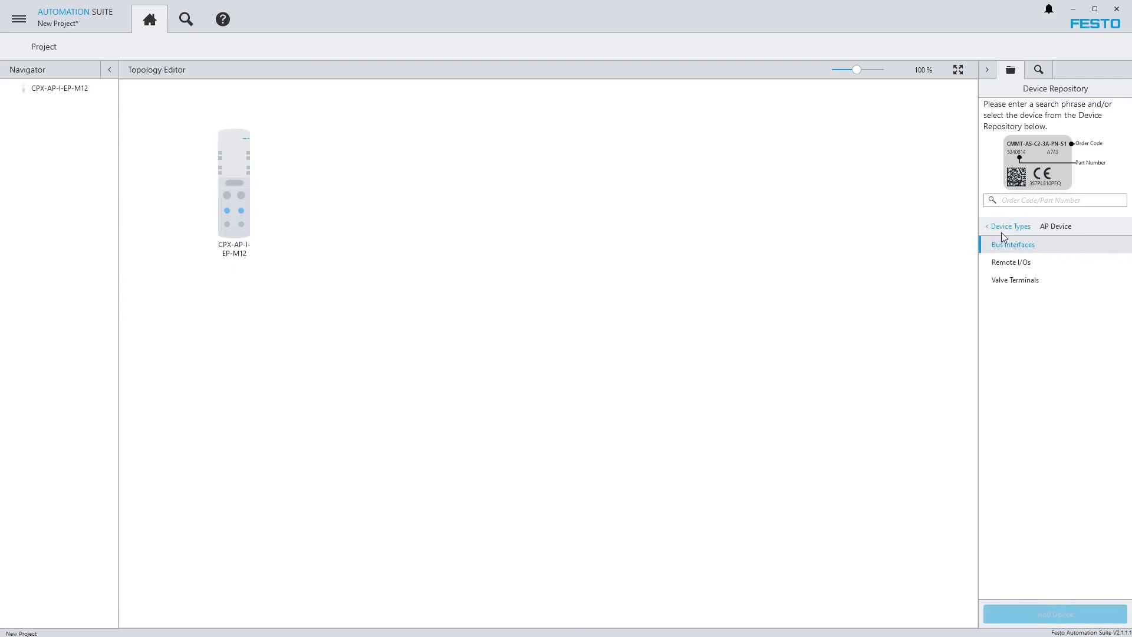
left_click(1006, 268)
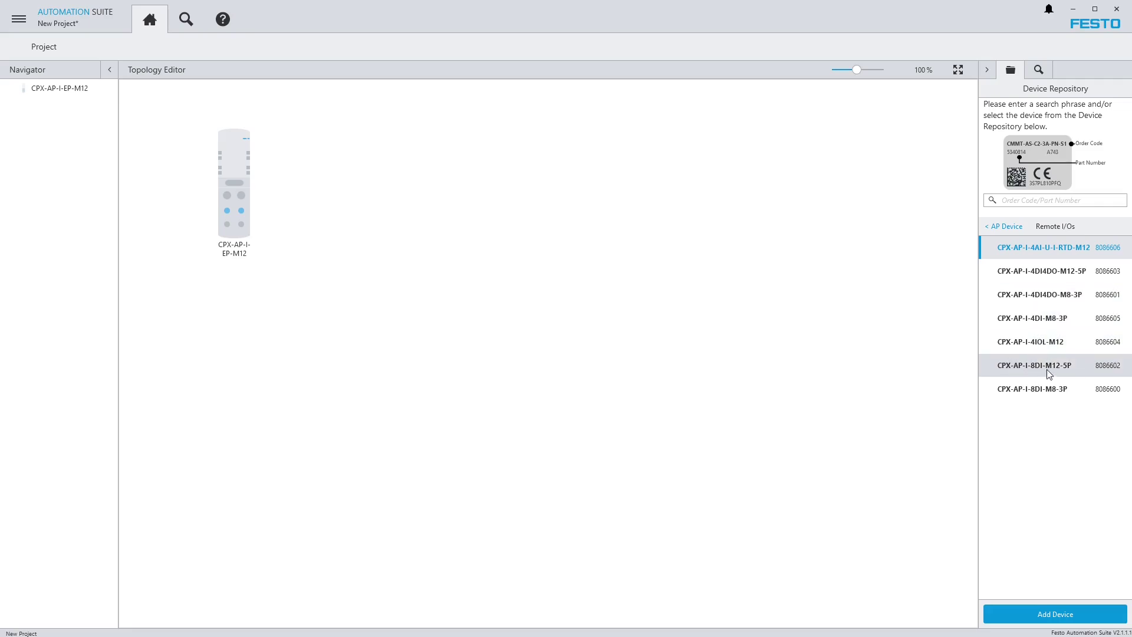
left_click_drag(1058, 388, 321, 204)
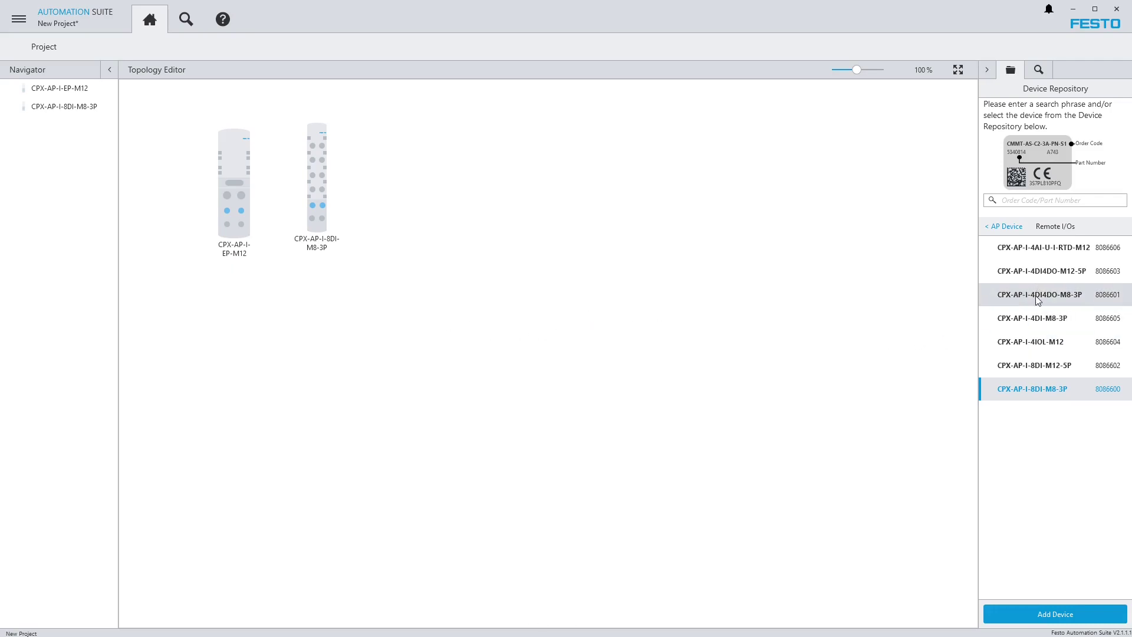
left_click_drag(1038, 295, 397, 190)
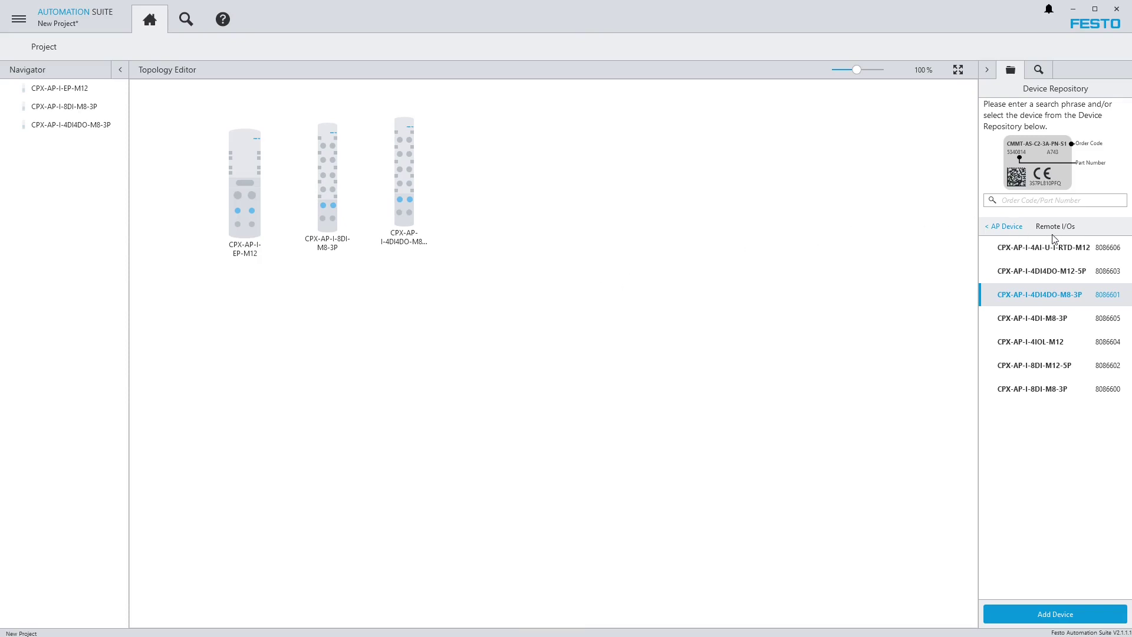
left_click_drag(1054, 241, 500, 198)
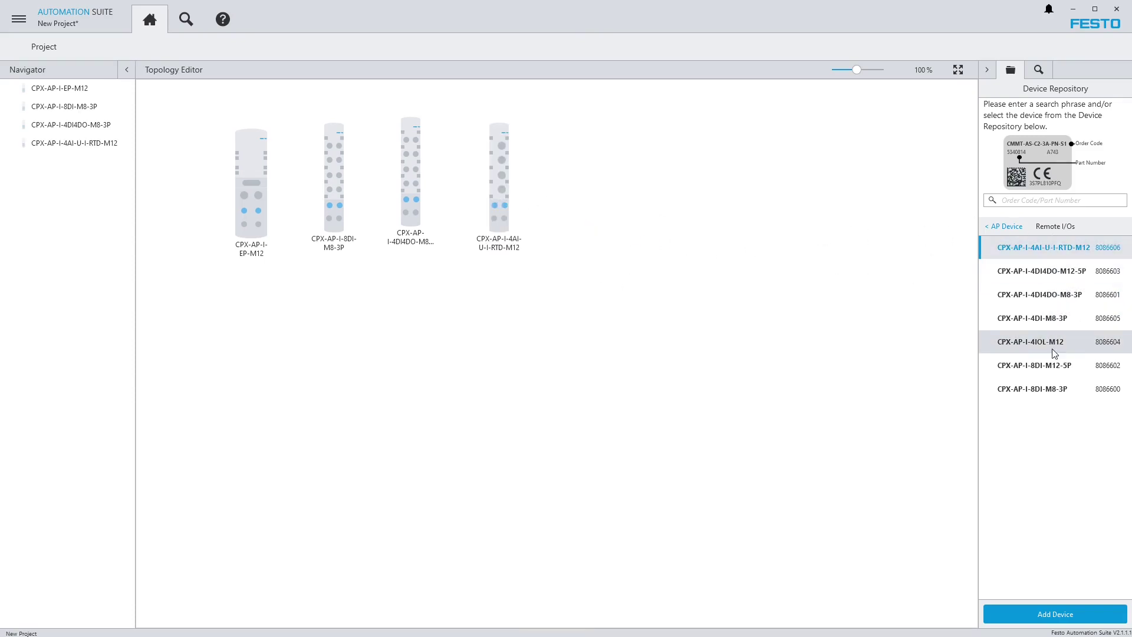
left_click_drag(1054, 352, 594, 204)
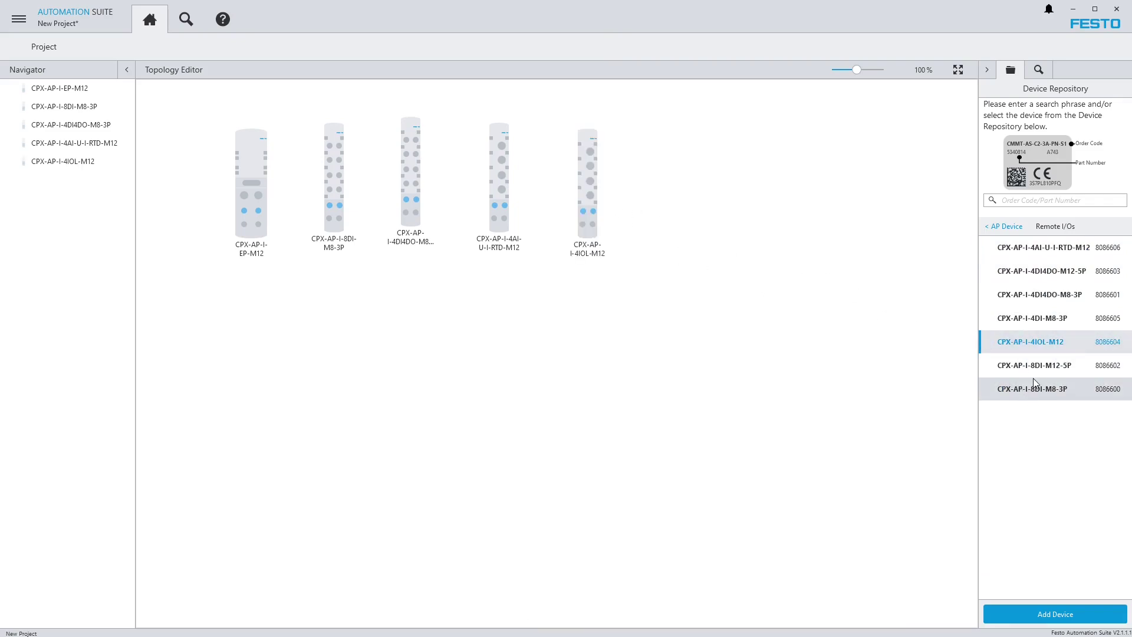
left_click(1002, 226)
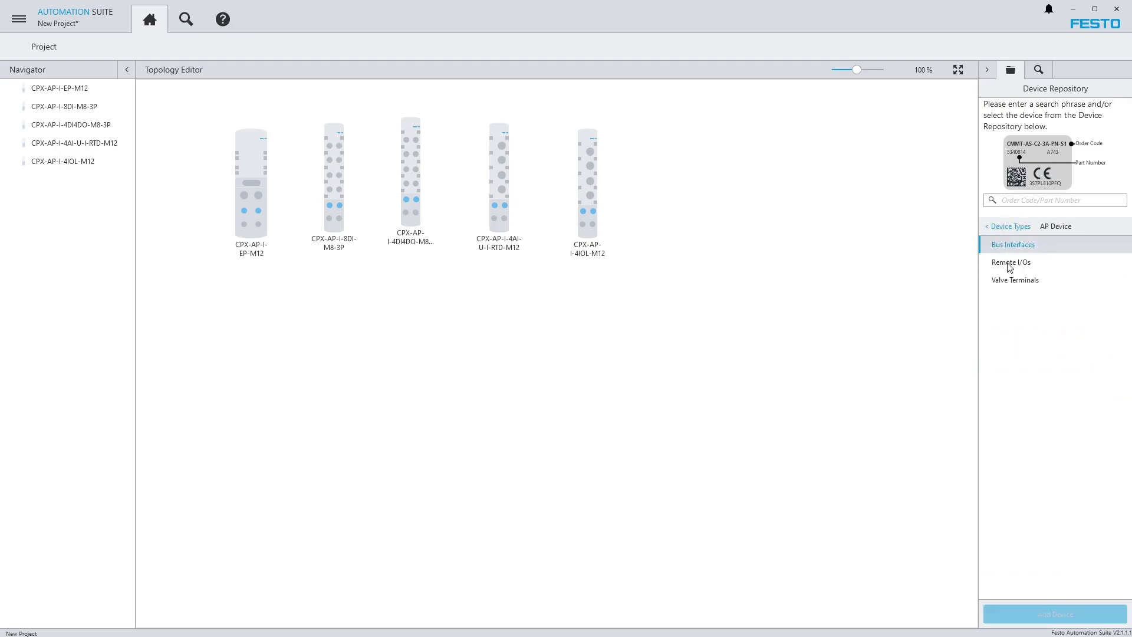
Step: Place the VAEM-L1-S-12-AP from the Valve Terminals list next to the I/O modules
left_click(1036, 282)
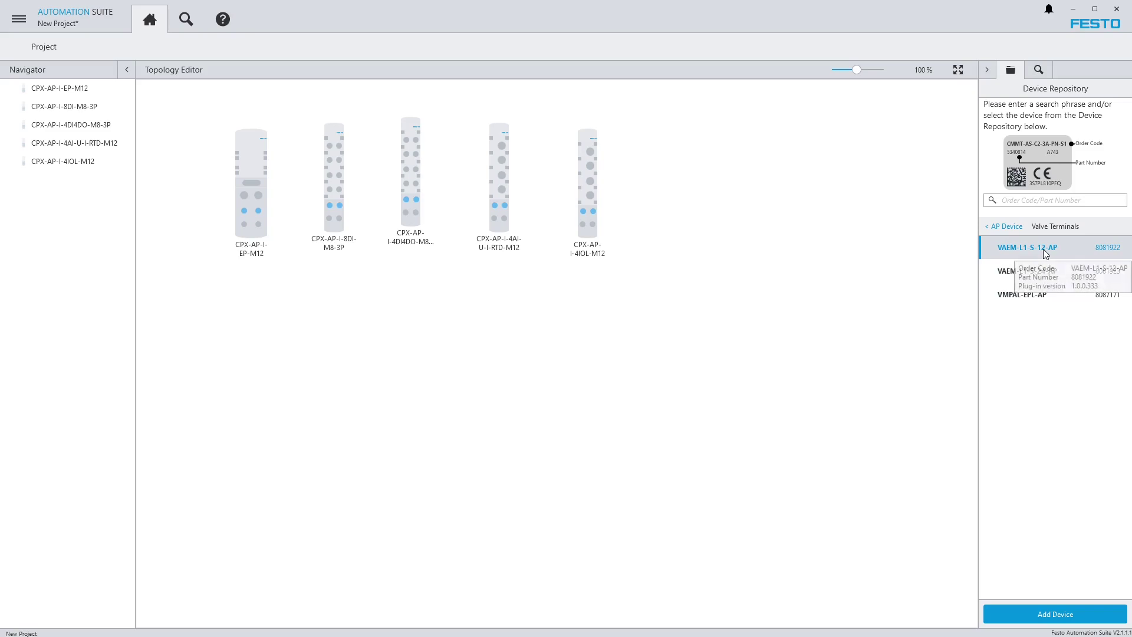
left_click_drag(1043, 249, 717, 237)
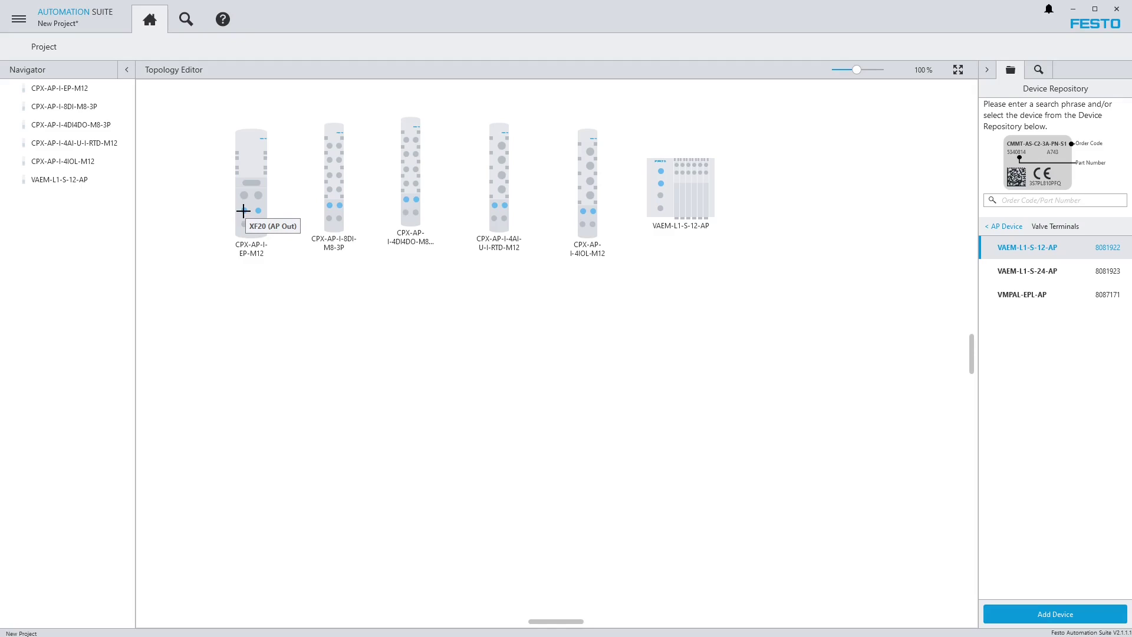
Step: Connect interface port XF20 to the 8DI module, and the 8DI module to the 4DI4DO module
left_click_drag(243, 210, 331, 208)
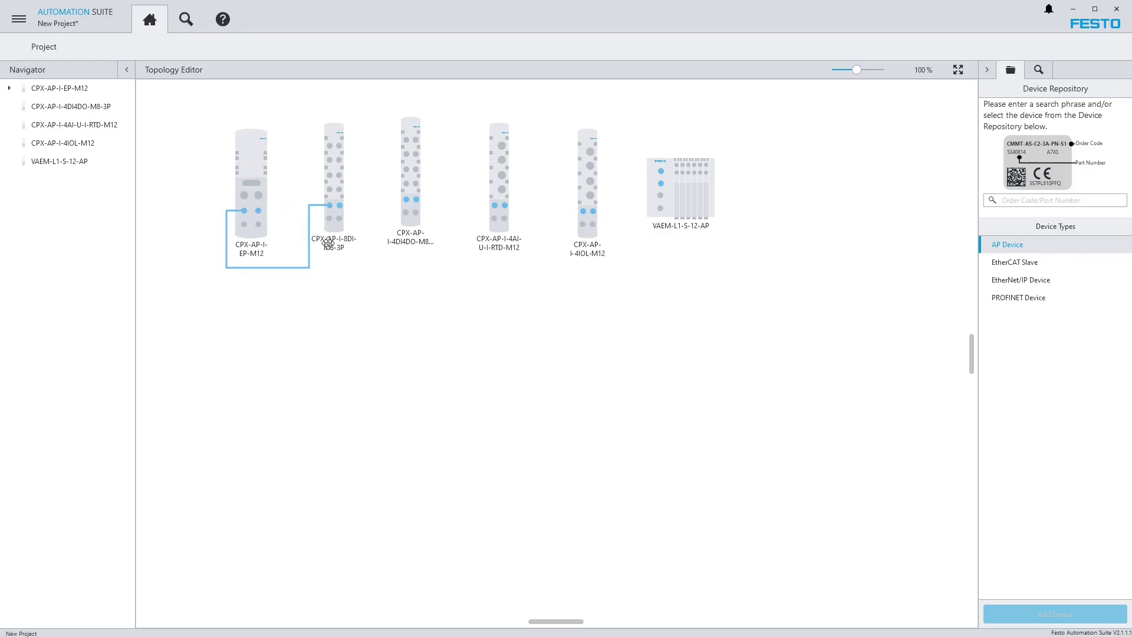
left_click_drag(338, 205, 675, 171)
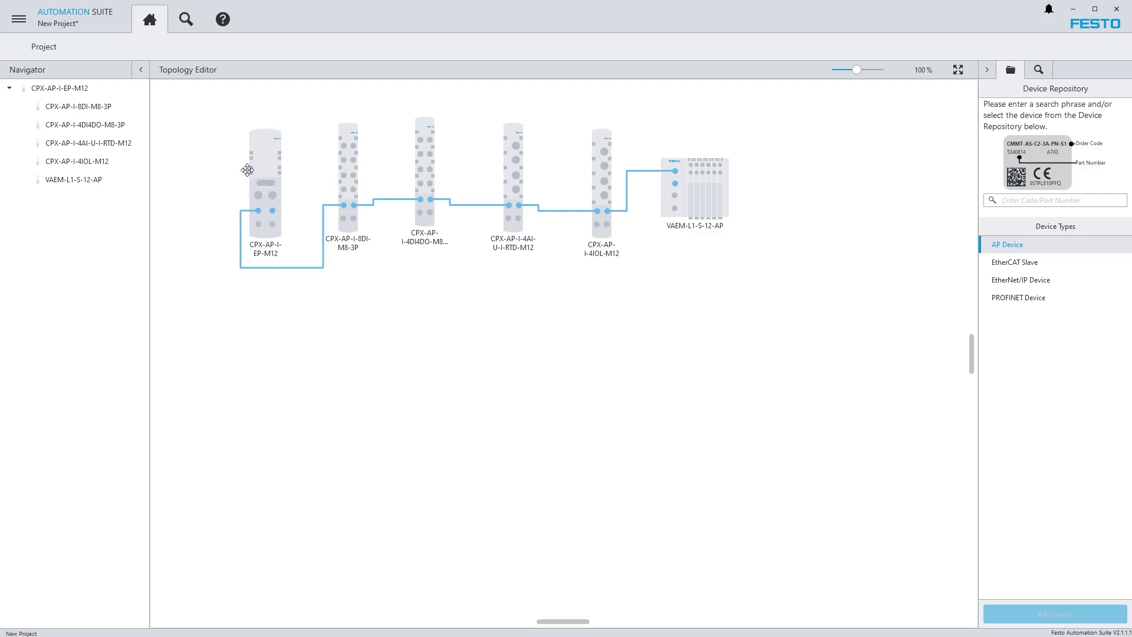
double_click(267, 183)
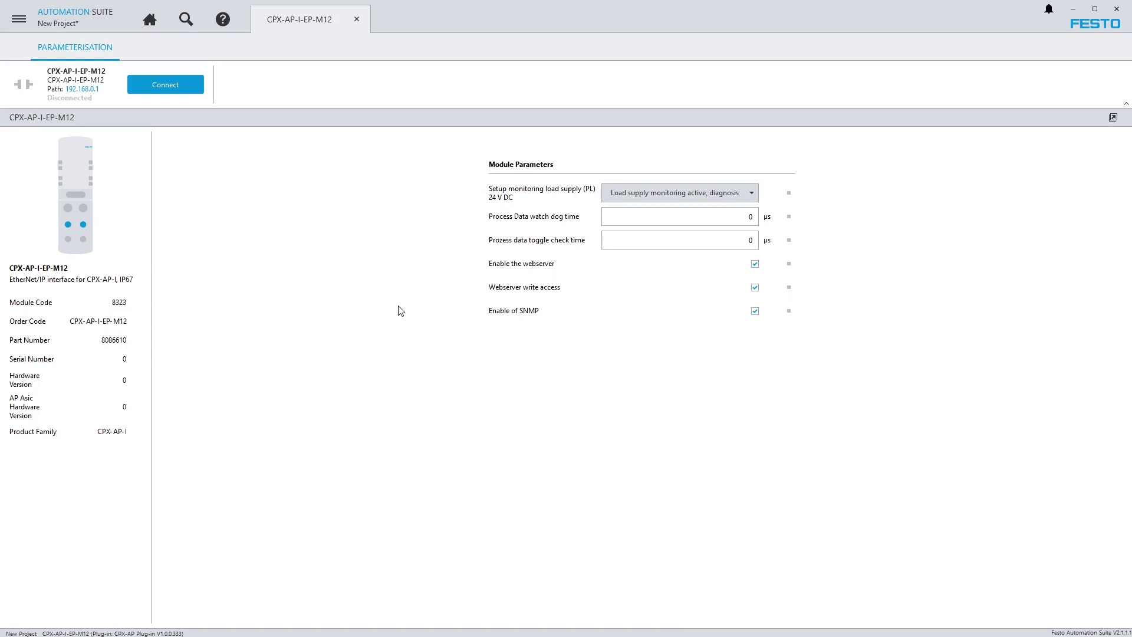
mouse_move(518, 261)
left_click(357, 20)
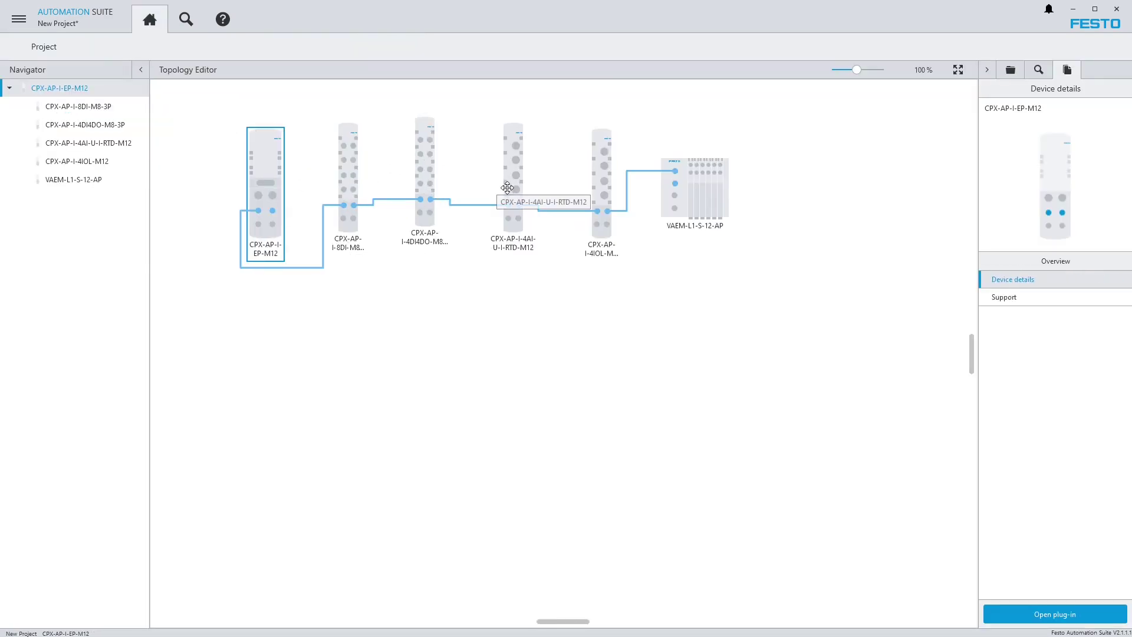
double_click(511, 168)
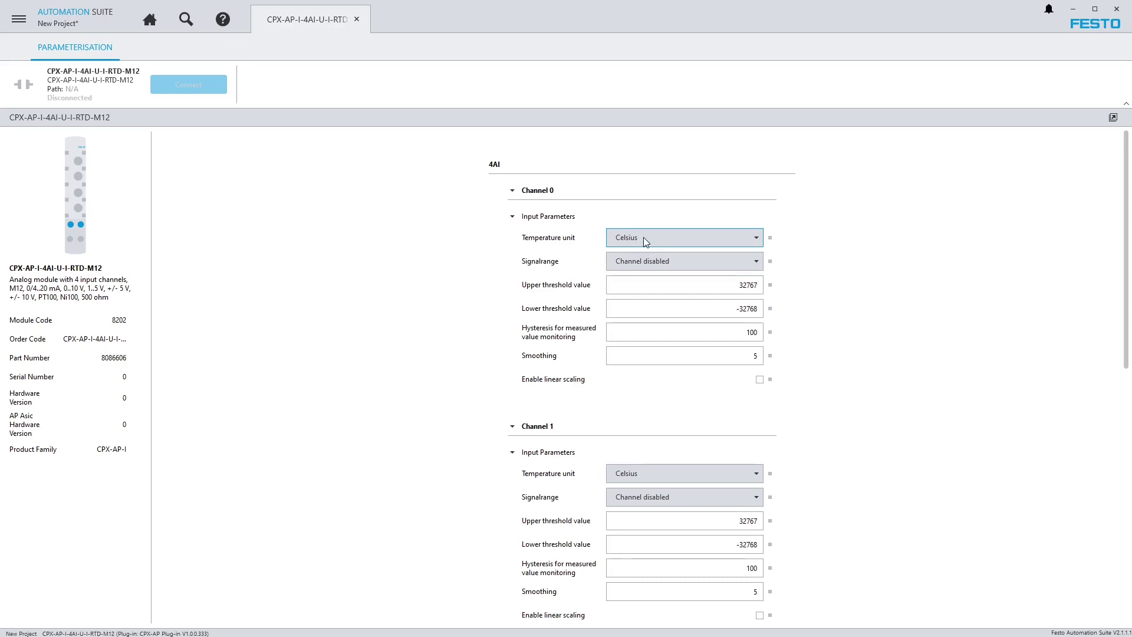
left_click(675, 261)
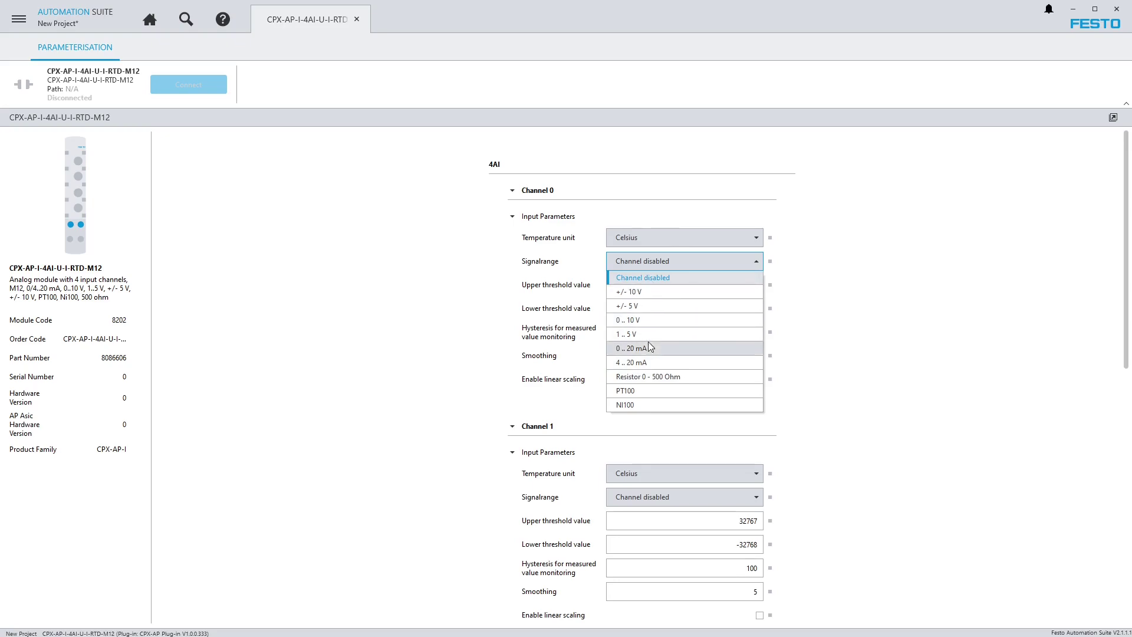
left_click(653, 260)
left_click(655, 237)
left_click(656, 236)
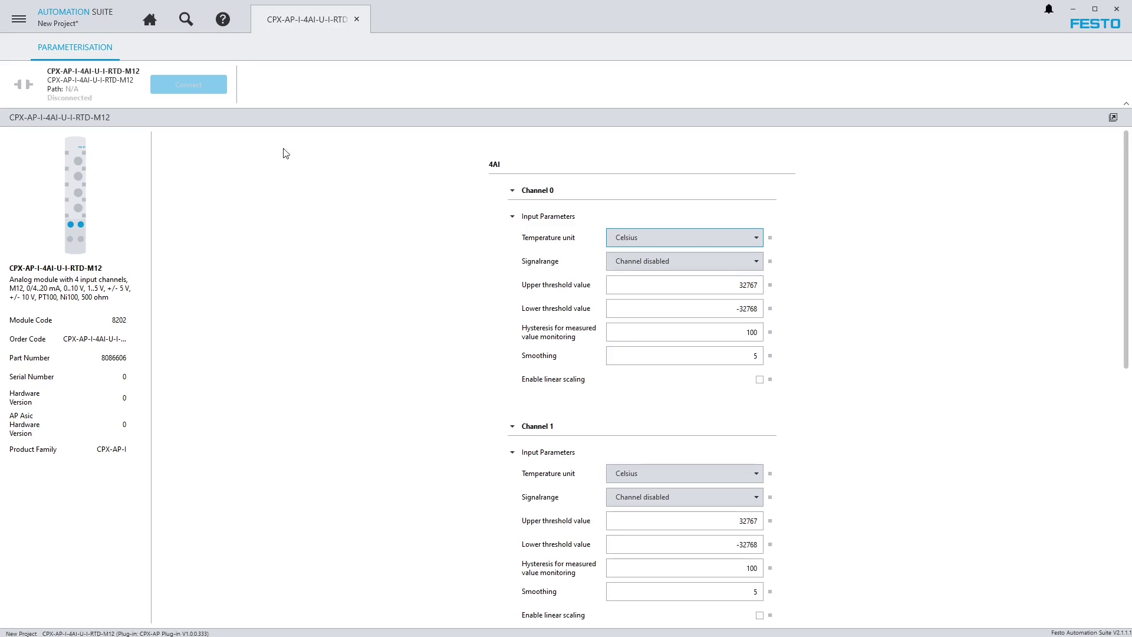
key("ctrl+w")
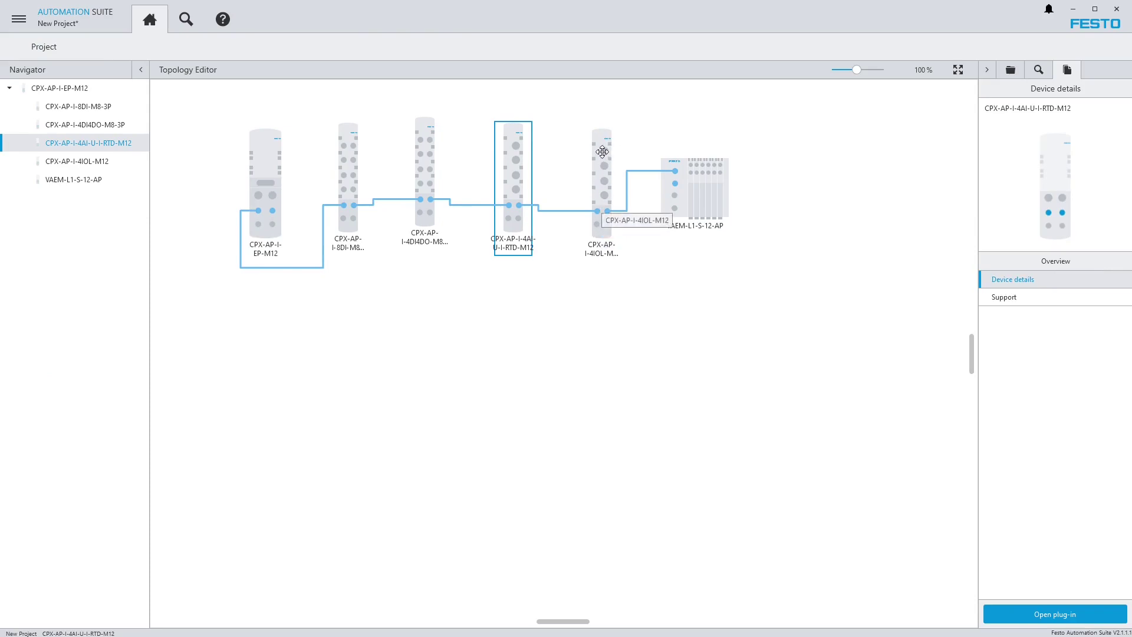
Step: Open the CPX-AP-I-4IOL-M12 parameters and set Port 0 Port Mode to IOL_AUTOSTART
left_click(599, 178)
double_click(599, 178)
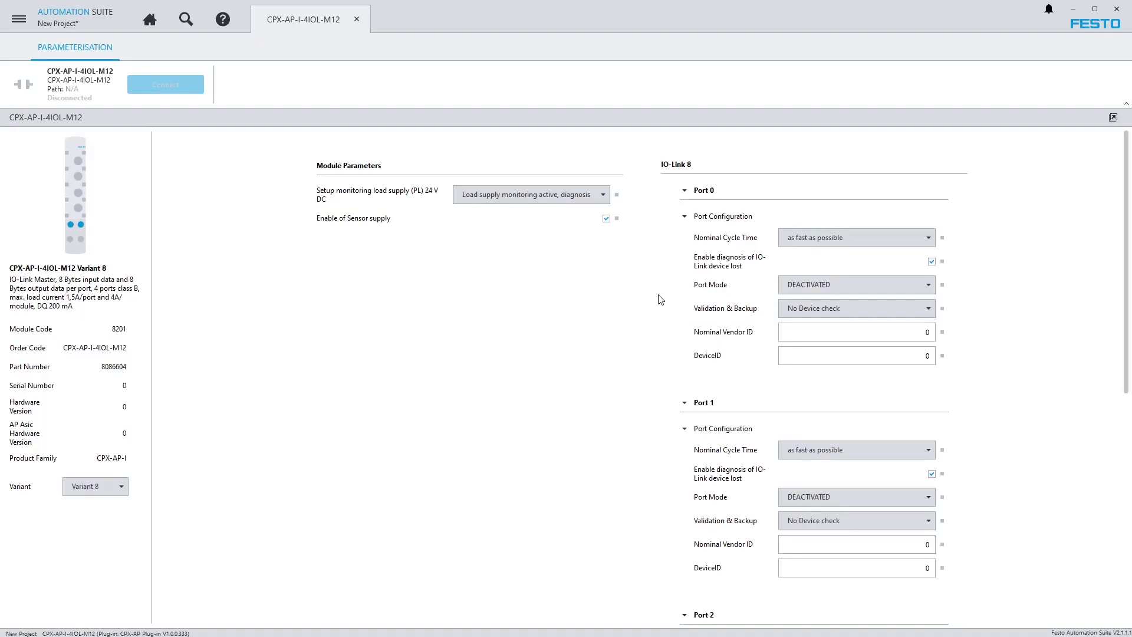
left_click(829, 280)
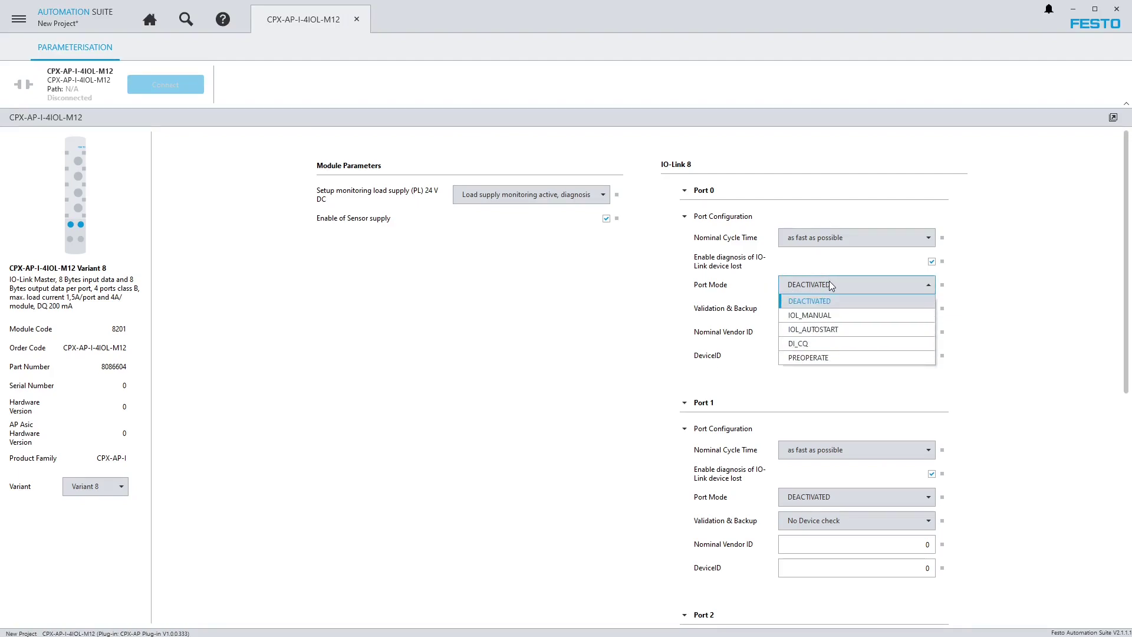
left_click(842, 329)
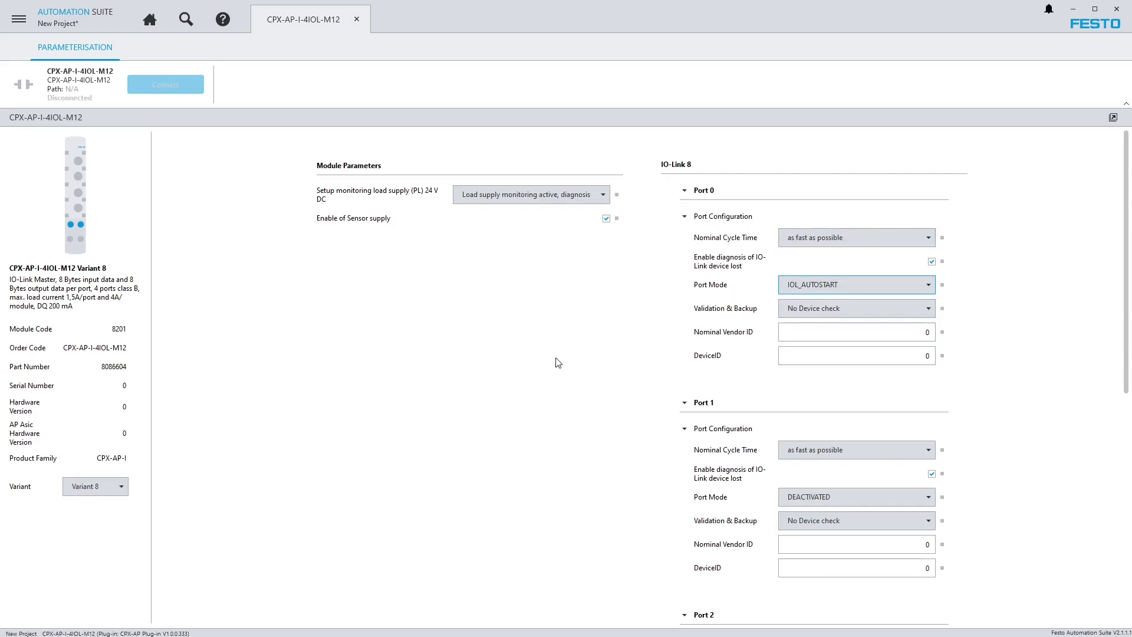
scroll(770, 454, "down", 5)
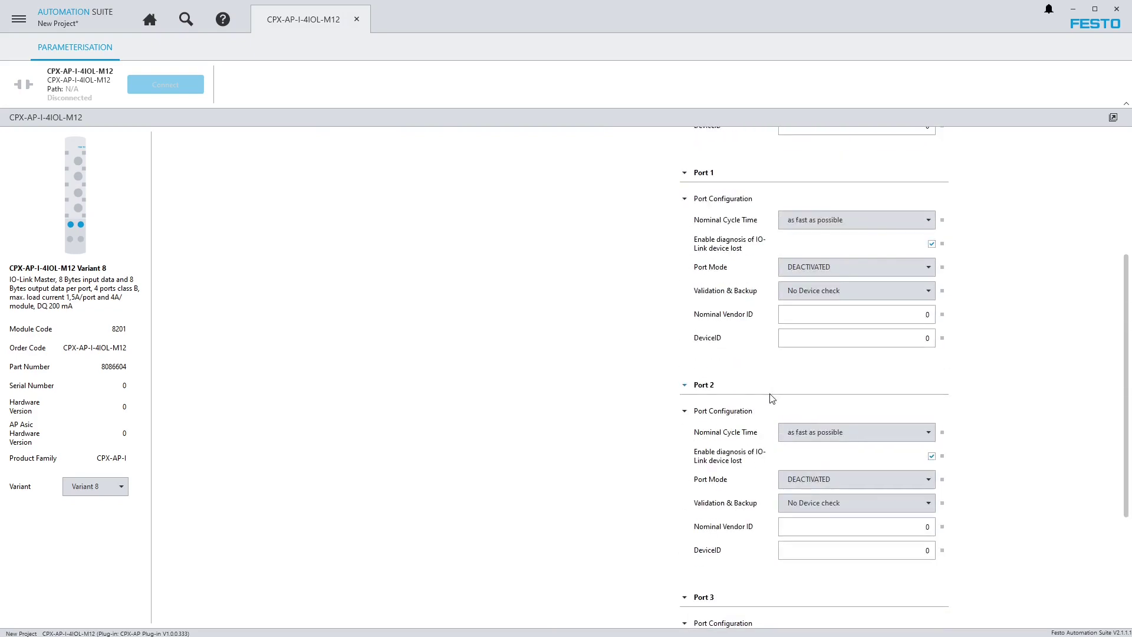
scroll(638, 359, "up", 5)
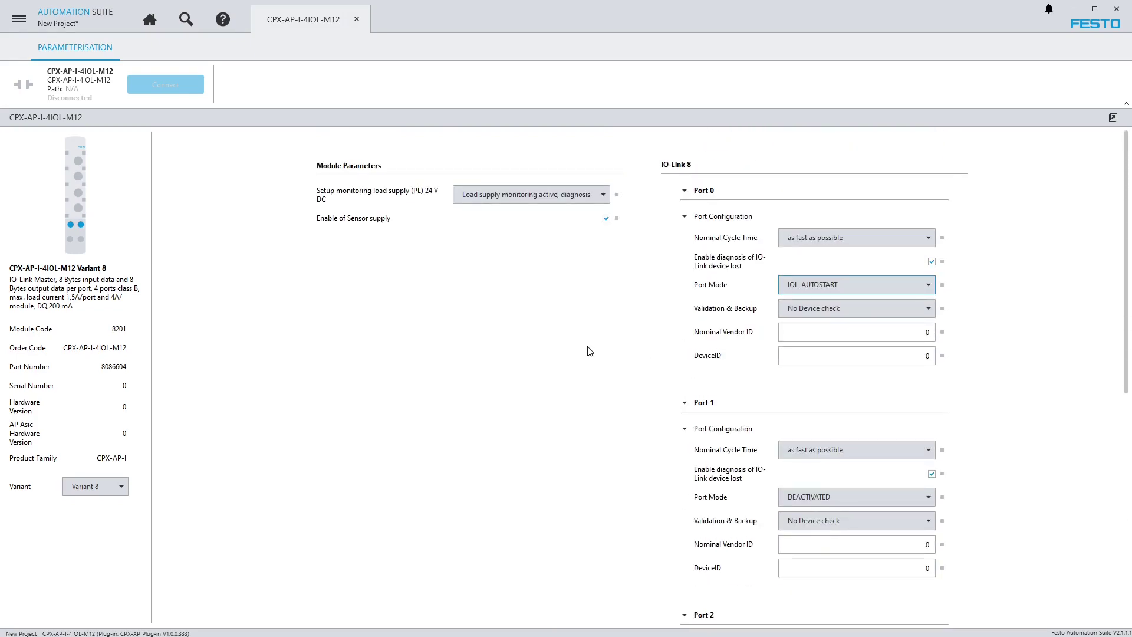
scroll(622, 389, "down", 2)
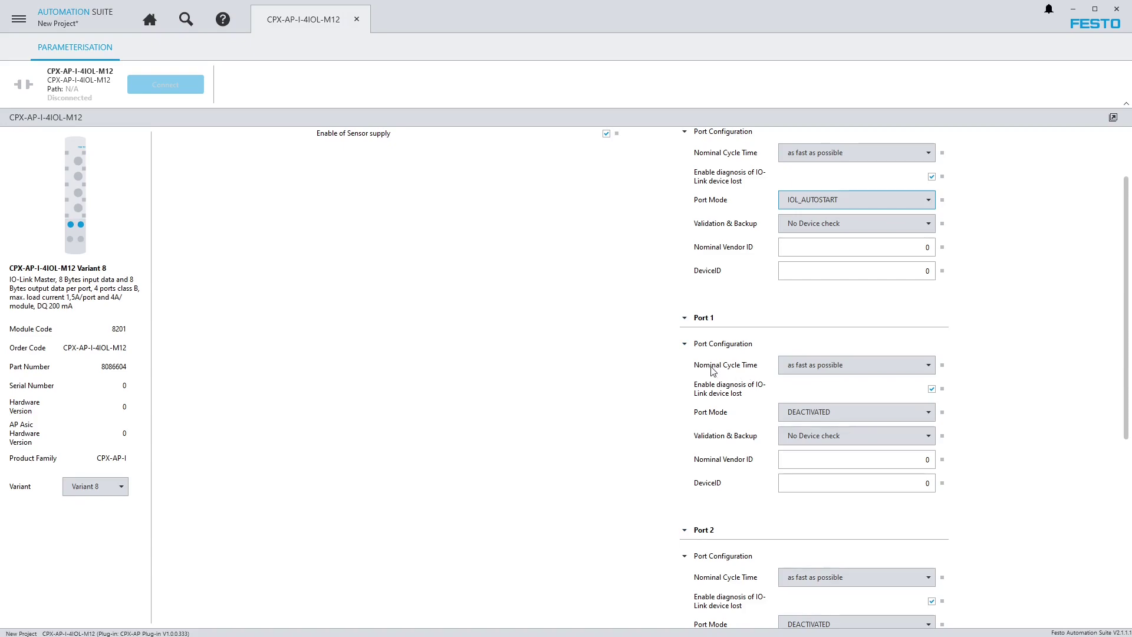
scroll(578, 345, "up", 3)
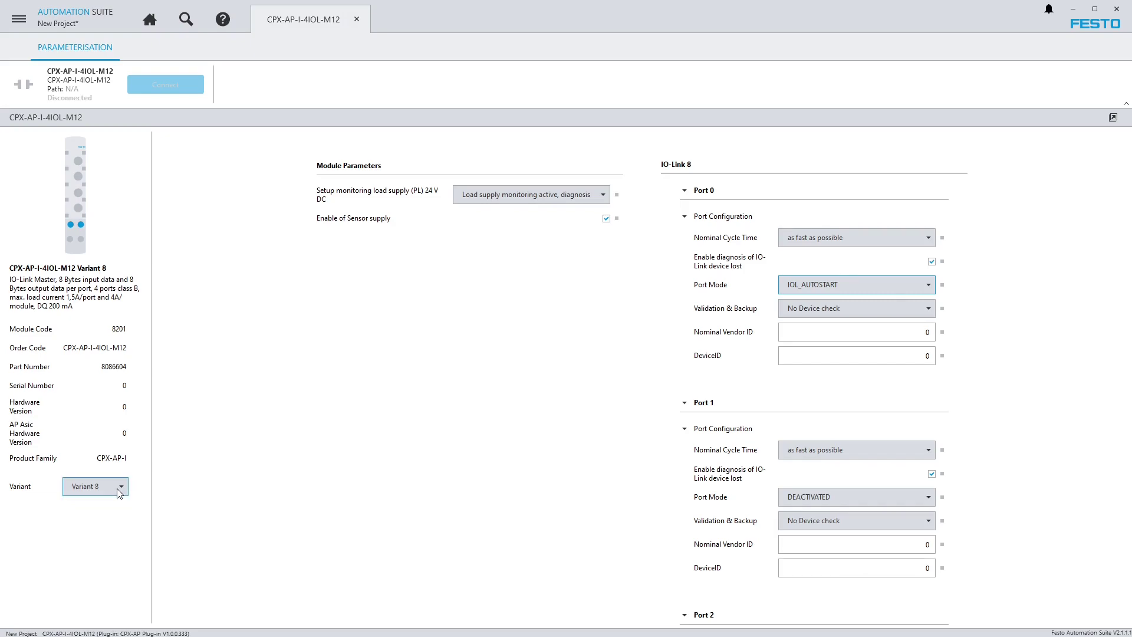
Step: Set the 4IOL-M12 to Variant 4, close its parameter page and clear the topology selection
left_click(119, 492)
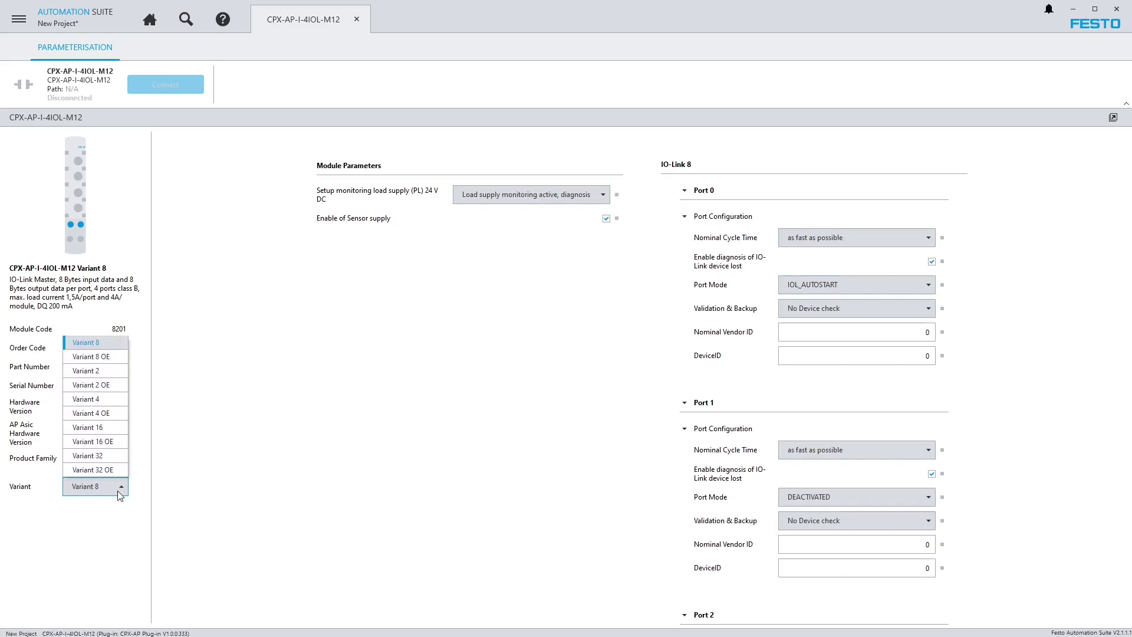
left_click(84, 402)
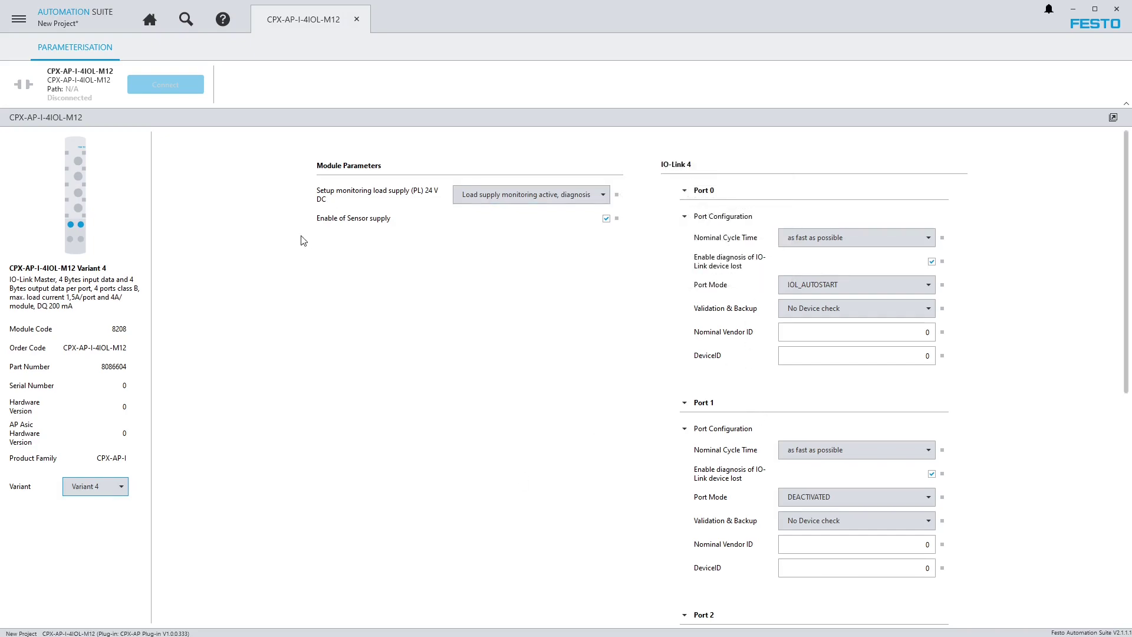
left_click(357, 20)
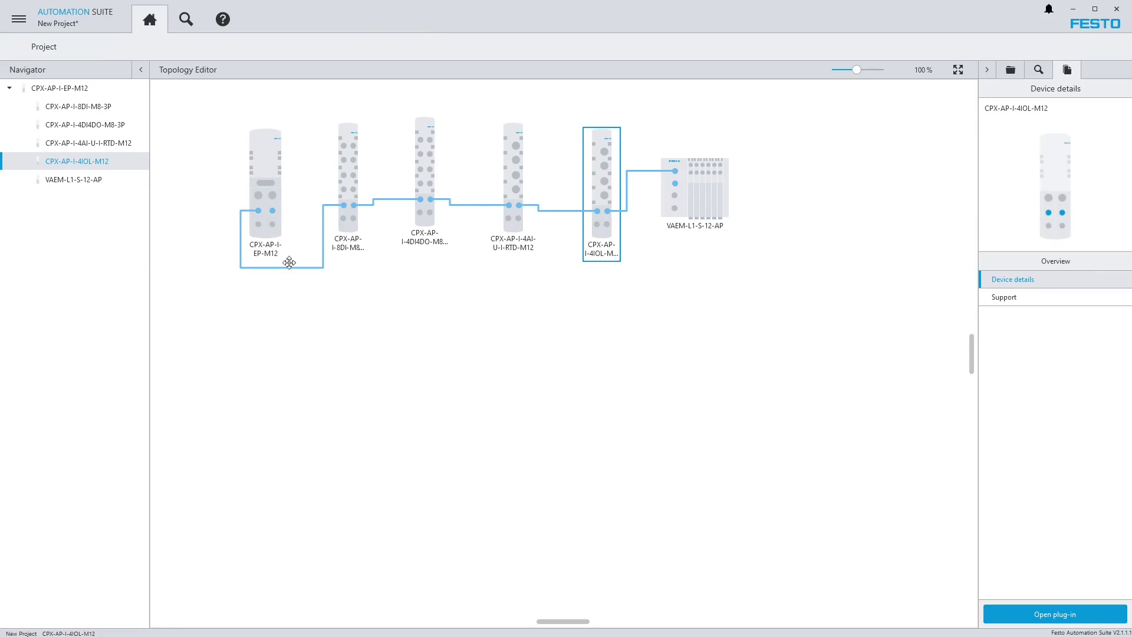
left_click(649, 323)
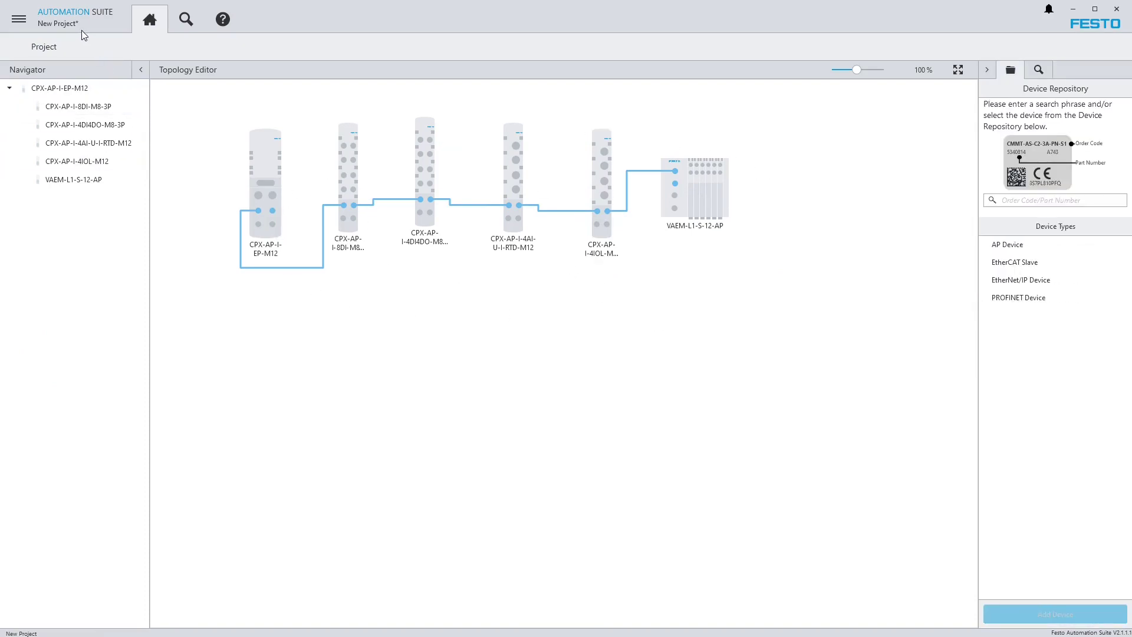
Step: Export CPX-AP-I-EP-M12 as Rockwell L5X, saving it as MyCPXAPI.l5x
left_click(21, 24)
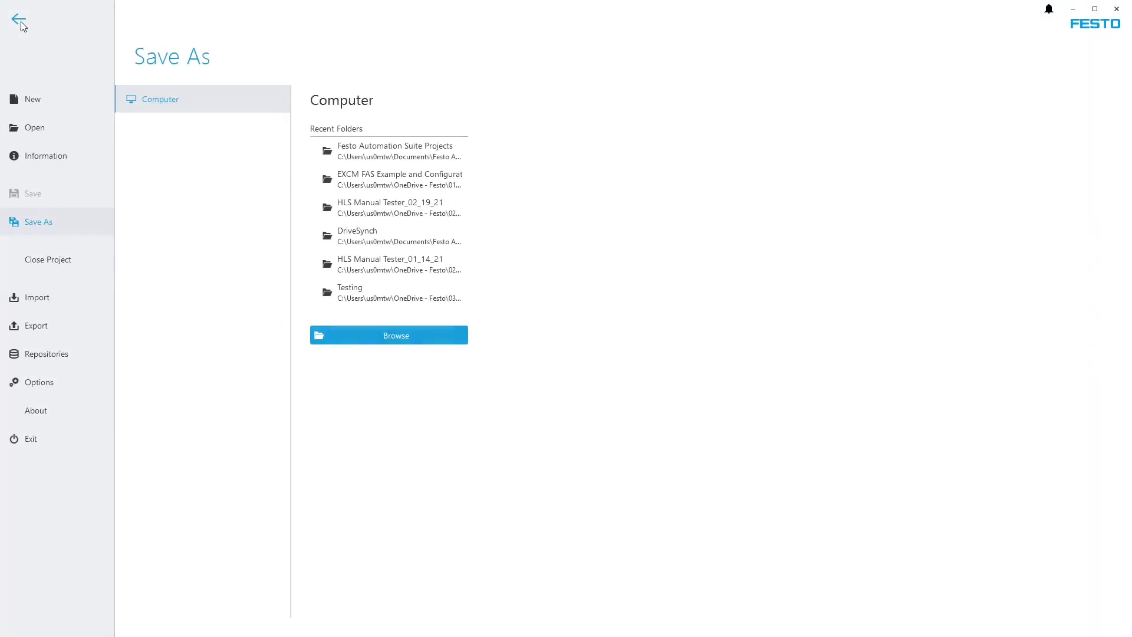
left_click(55, 325)
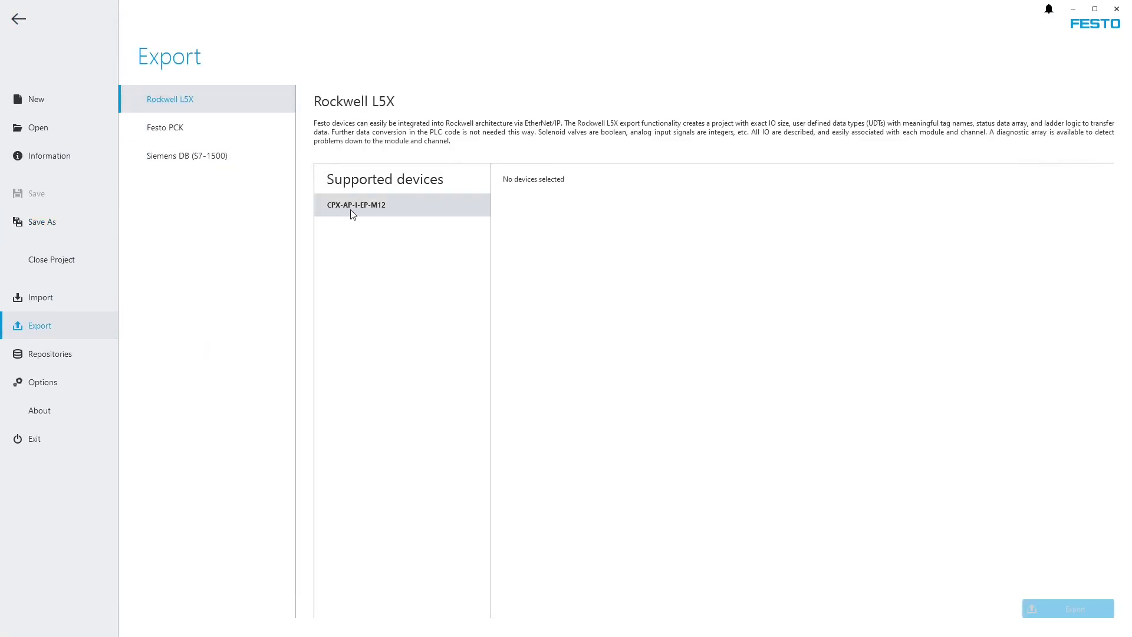
left_click(378, 212)
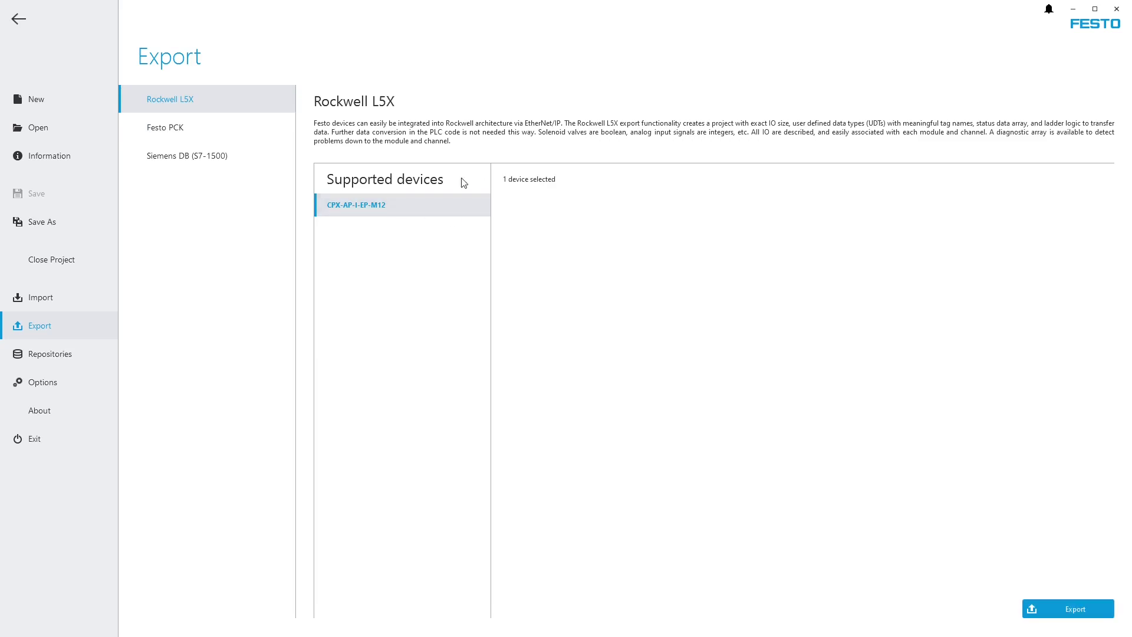
left_click(1069, 616)
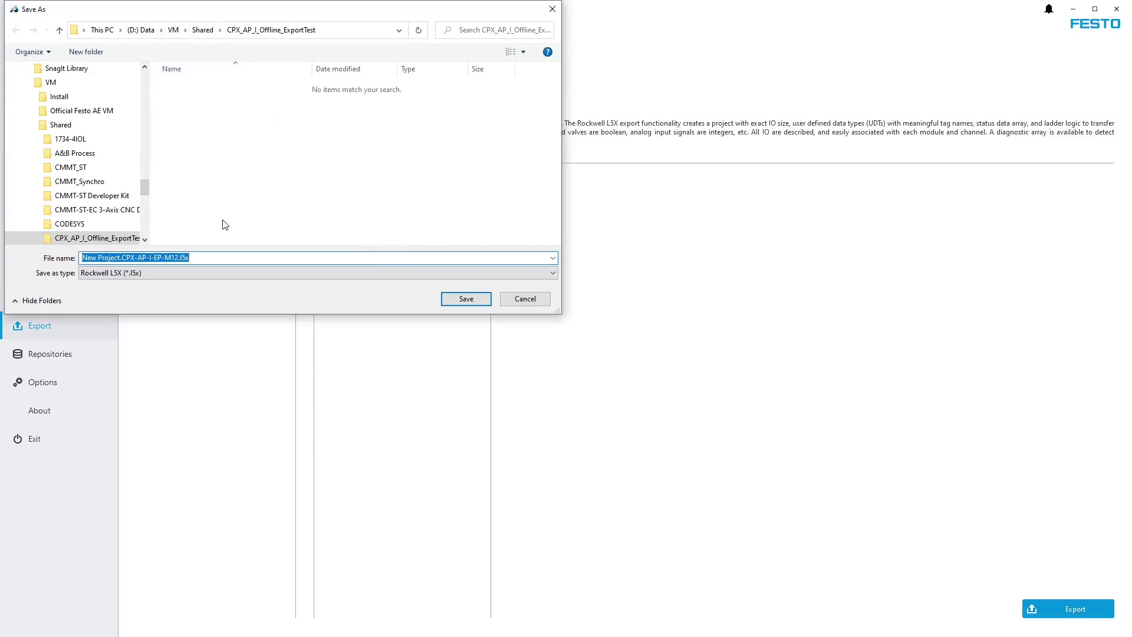
left_click(178, 257)
left_click_drag(178, 257, 82, 258)
type("MyCPXAPI")
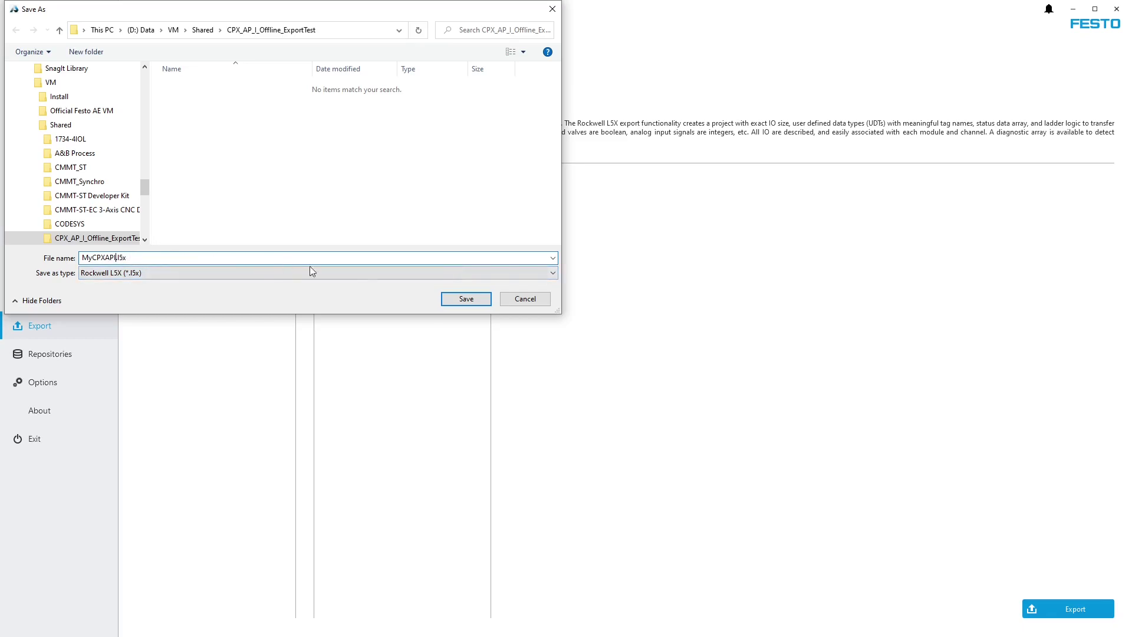
left_click(466, 299)
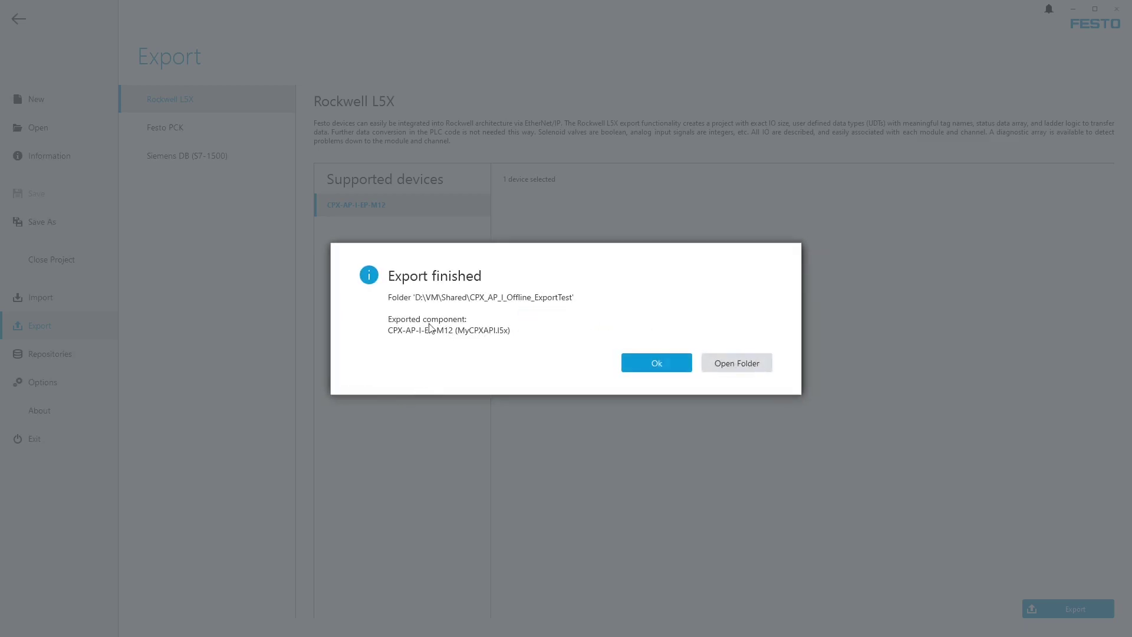
left_click(665, 370)
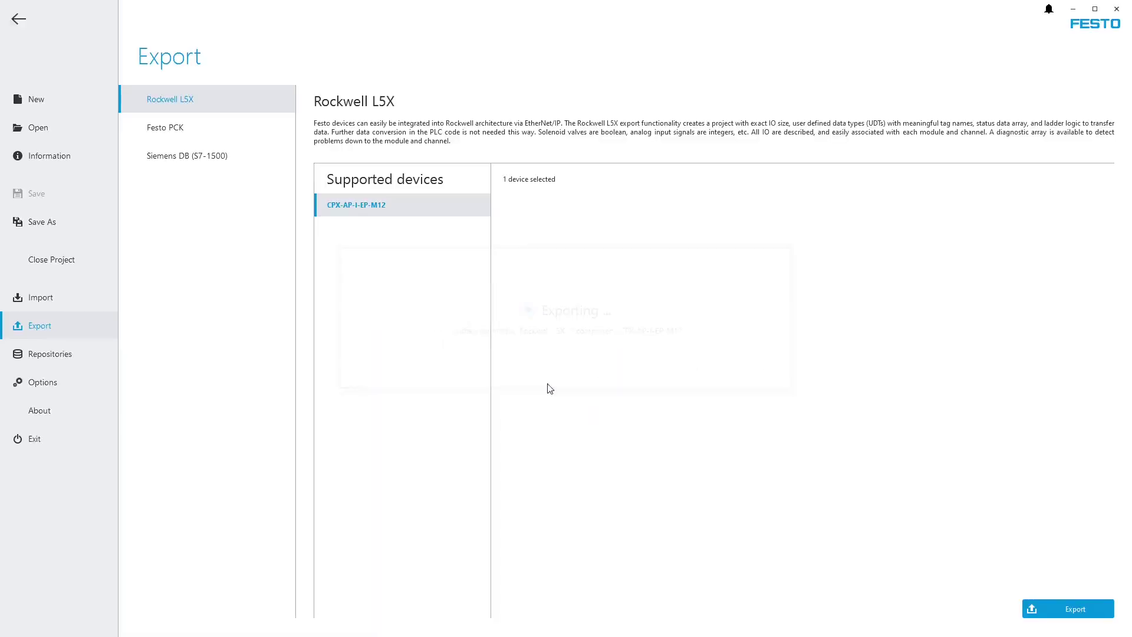
Step: Return to the topology editor, then restore the Automation Suite window and move it off-screen
left_click(20, 21)
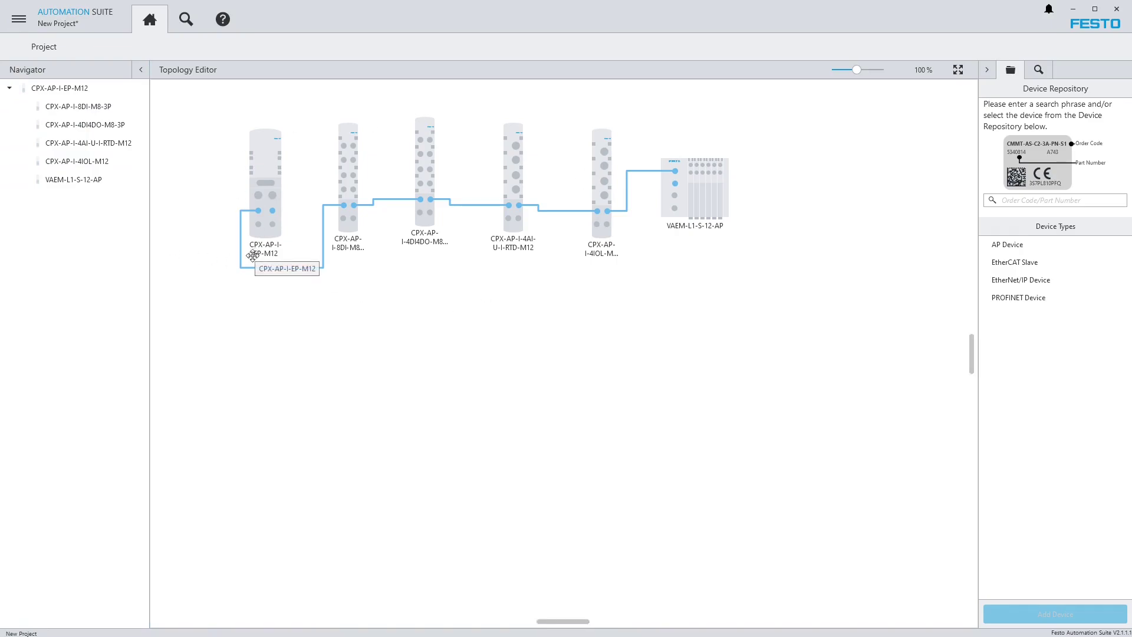
left_click(10, 21)
left_click(59, 213)
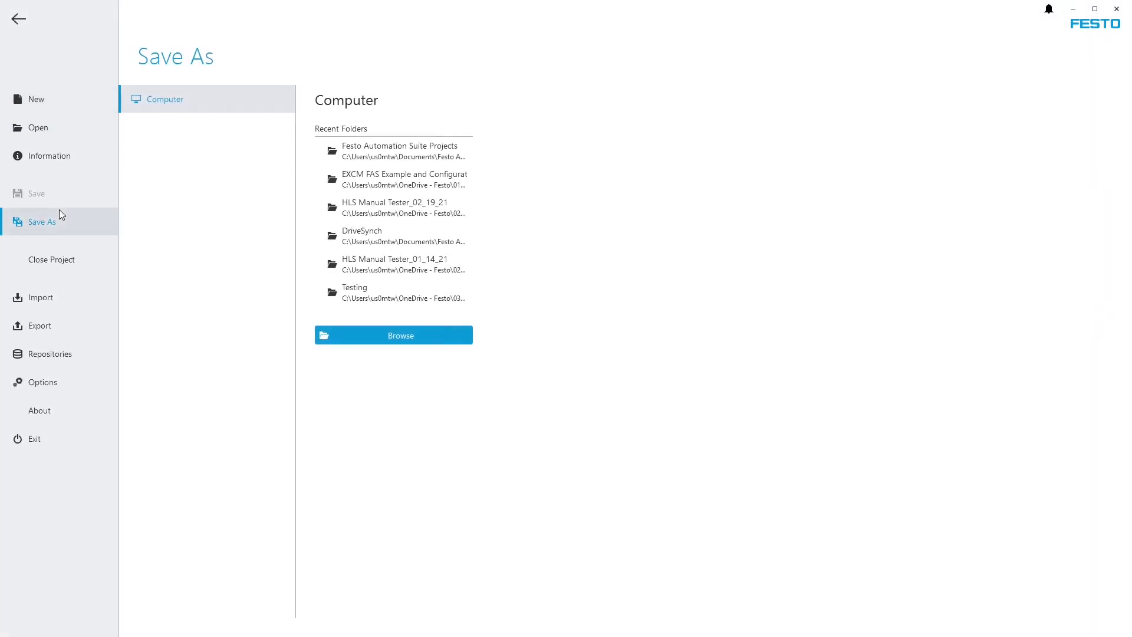
left_click(19, 20)
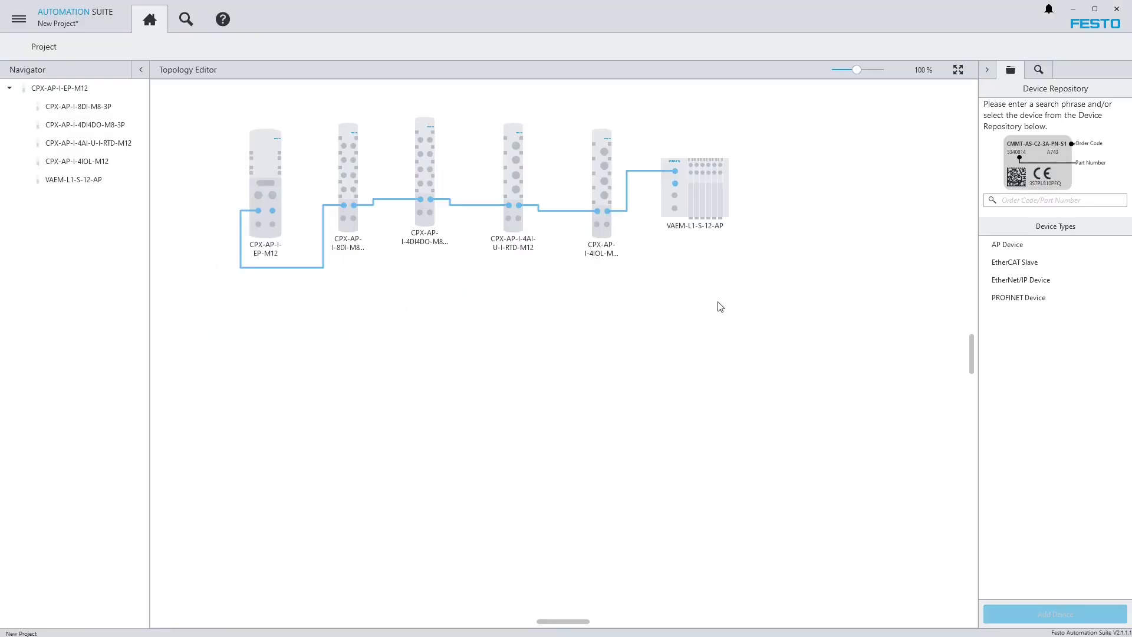
double_click(933, 12)
left_click_drag(924, 39, 0, 413)
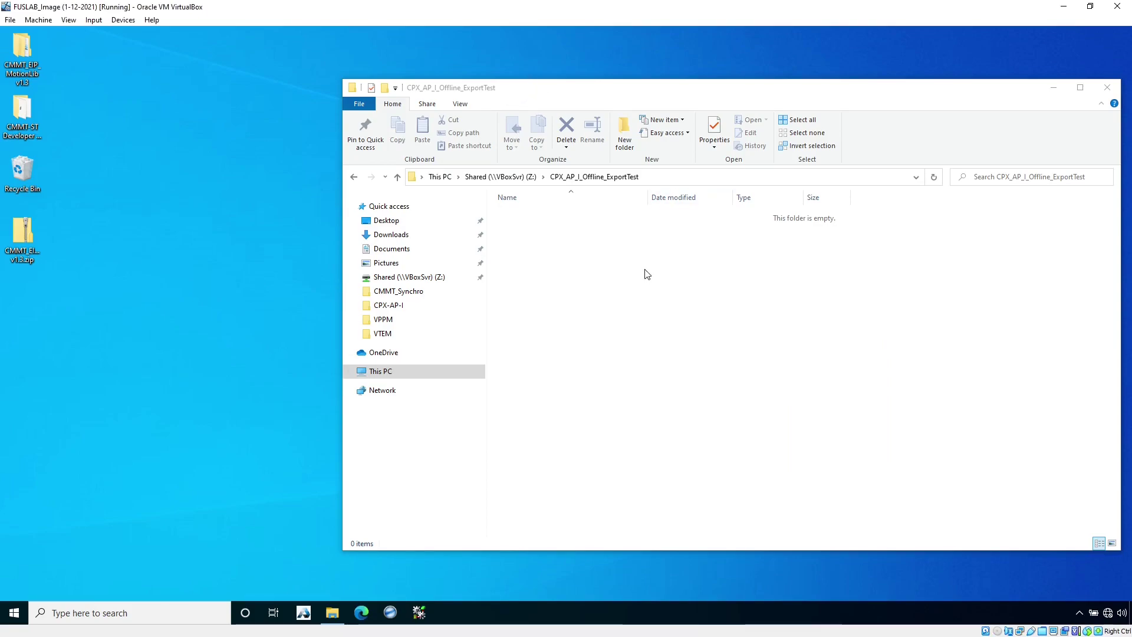
Step: From the CPX_AP_I_Offline_ExportTest folder in File Explorer, open MyCPXAPI.l5x in Logix Designer
left_click(561, 266)
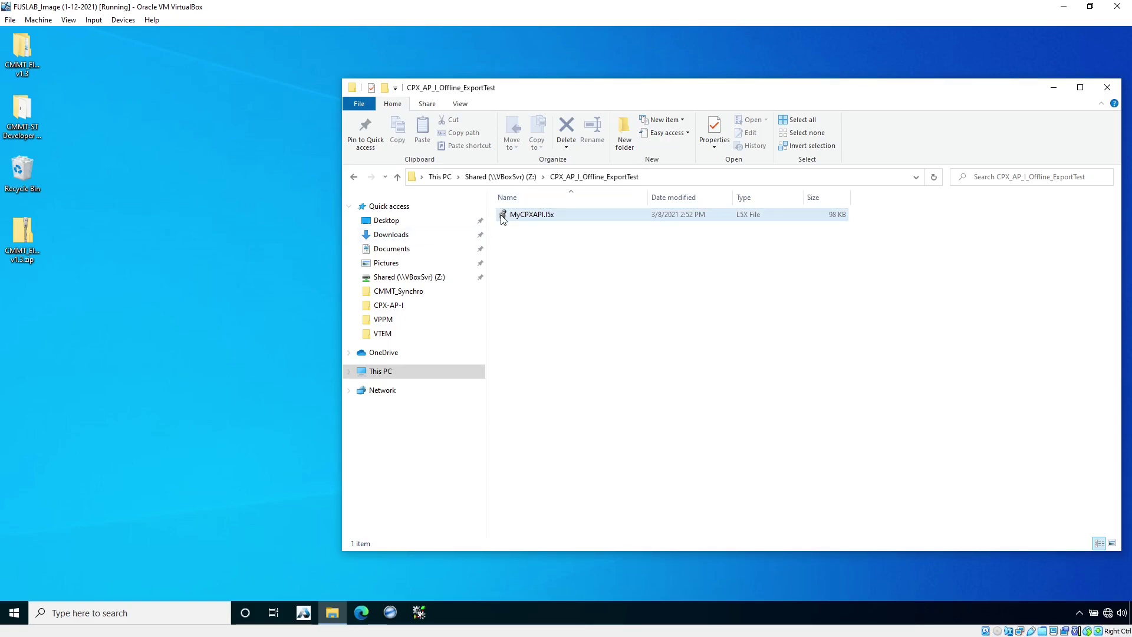
double_click(560, 215)
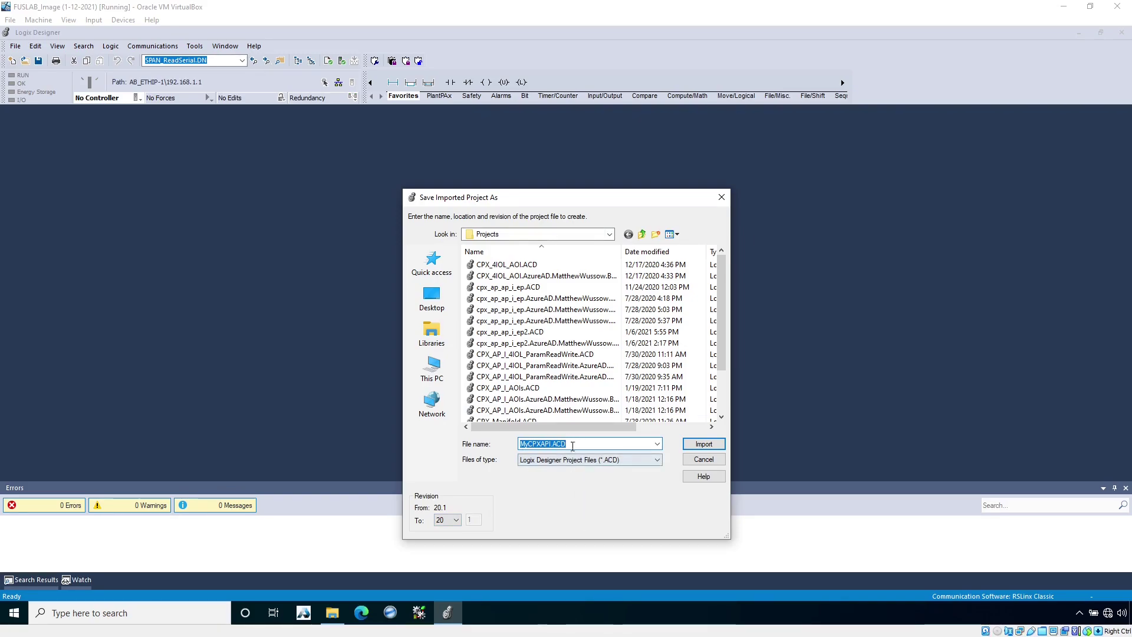
Step: Import the L5X at revision 33, overwriting the existing MyCPXAPI.ACD file
left_click(453, 522)
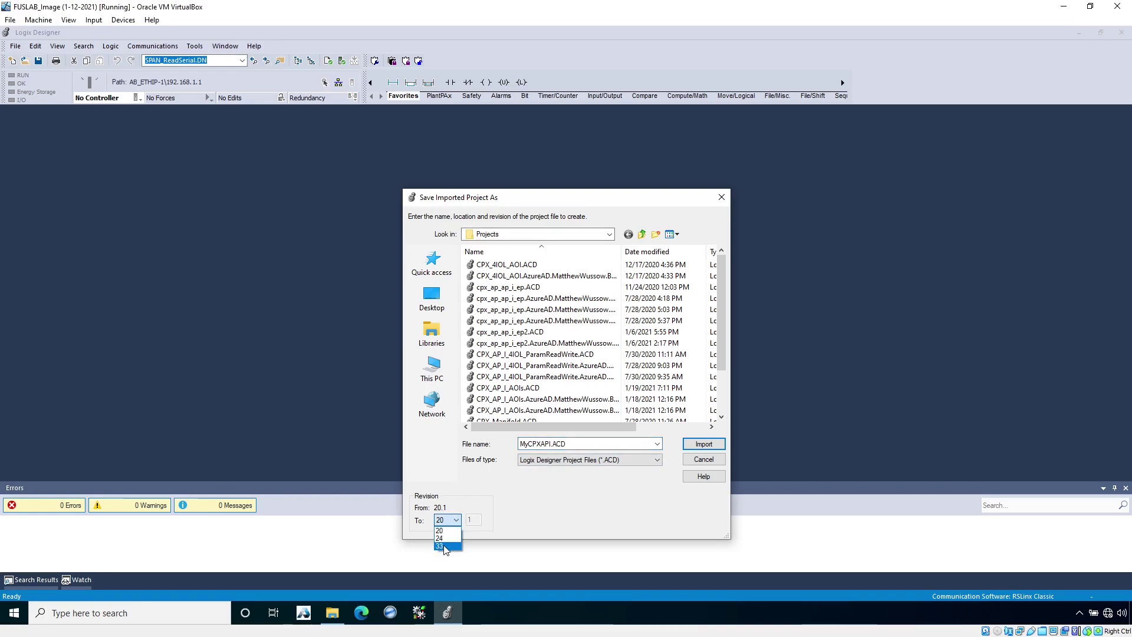
left_click(443, 547)
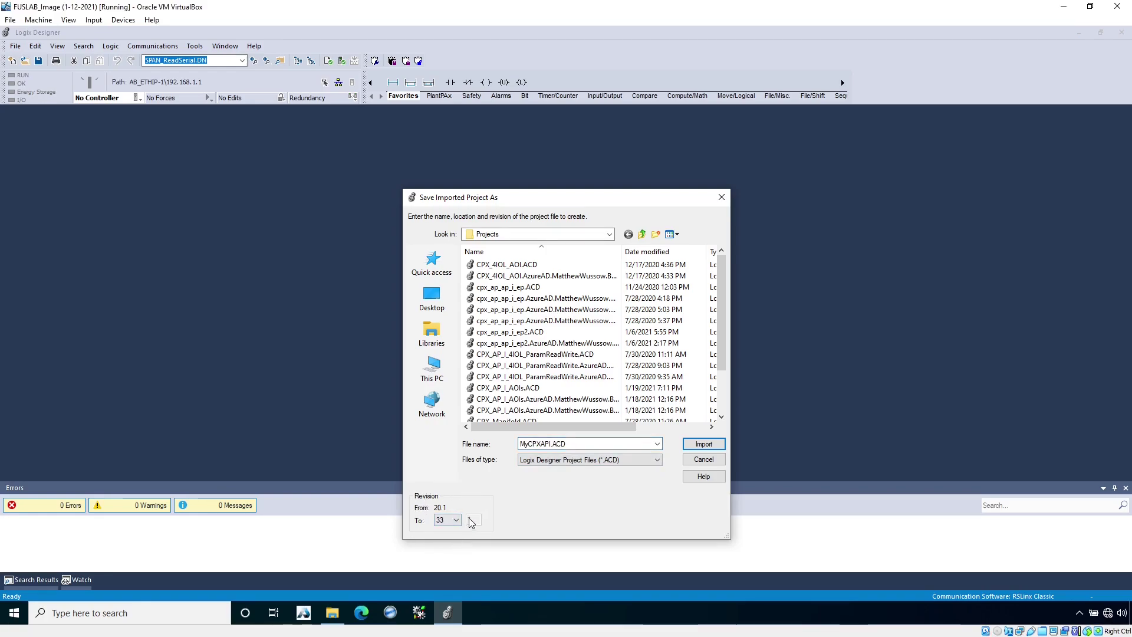
left_click(710, 447)
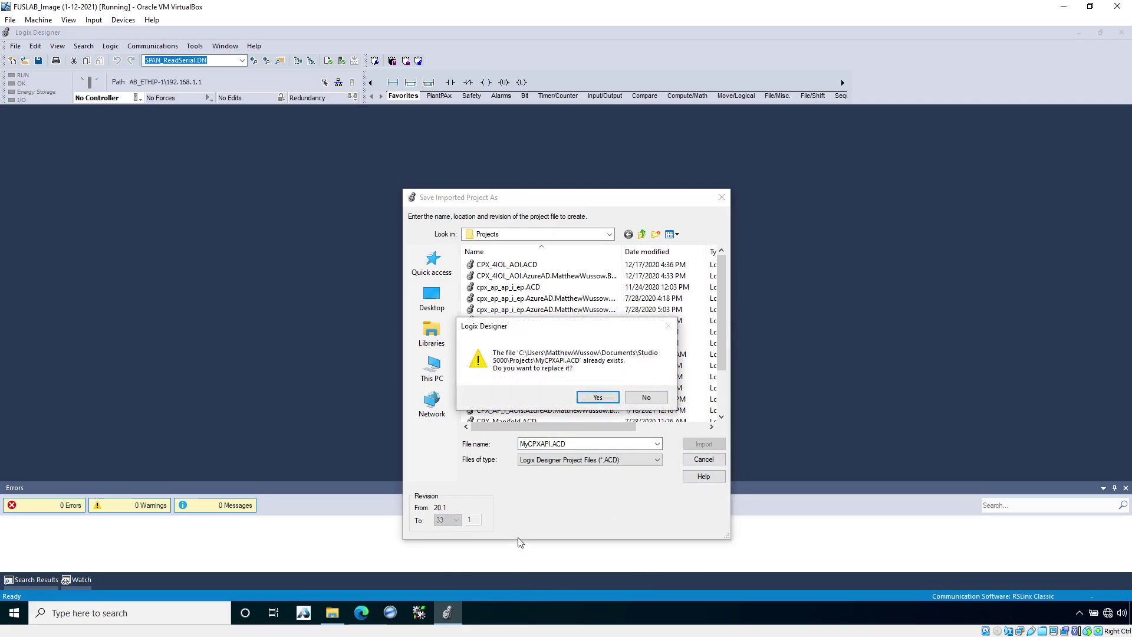
left_click(596, 398)
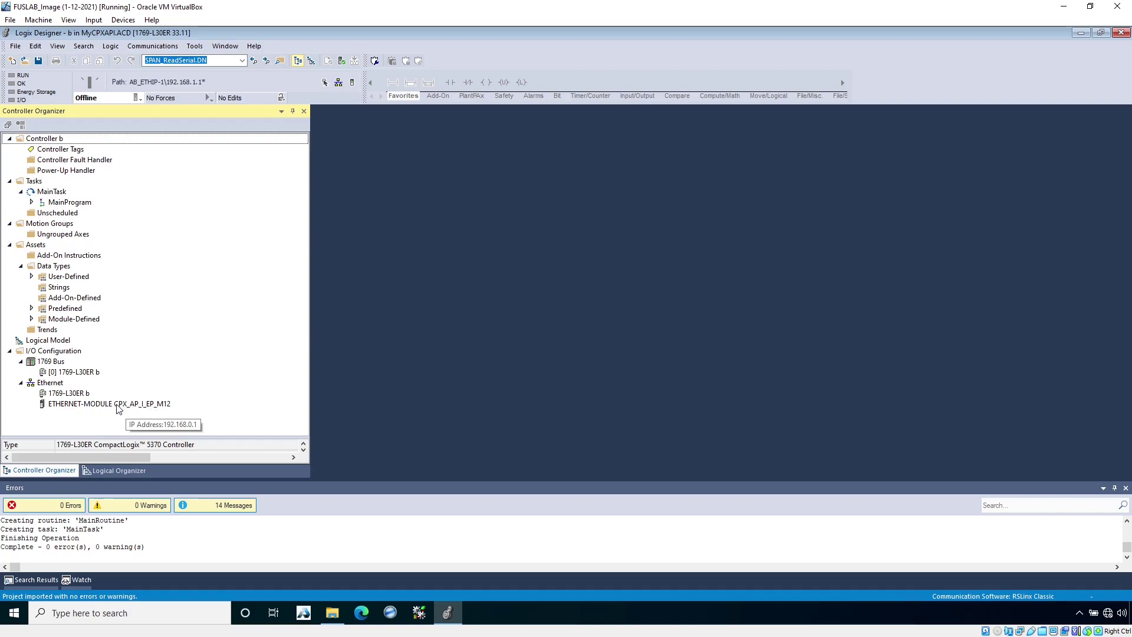
Step: Open CPX_AP_I_EP_M12's module properties and set its IP address to 192.168.1.30
double_click(141, 406)
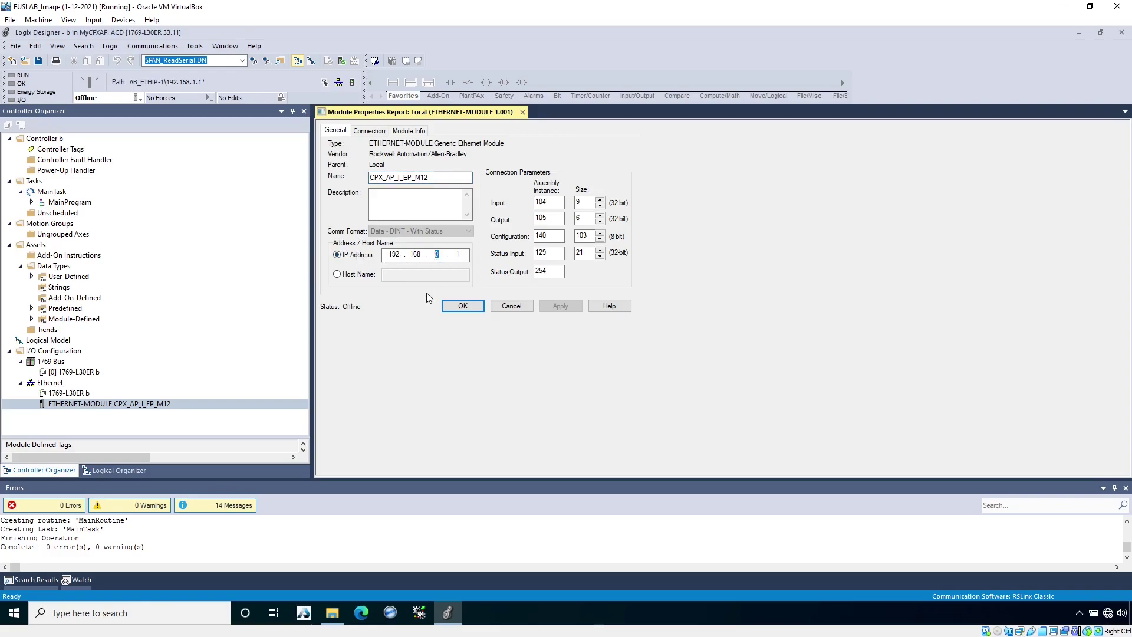
type("1")
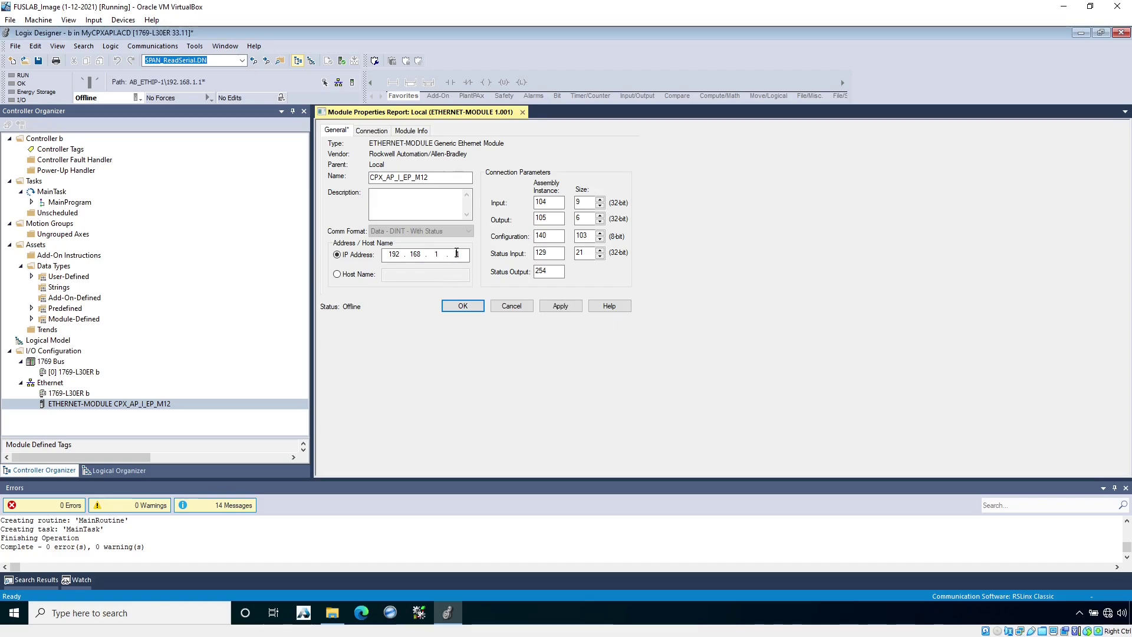
double_click(456, 253)
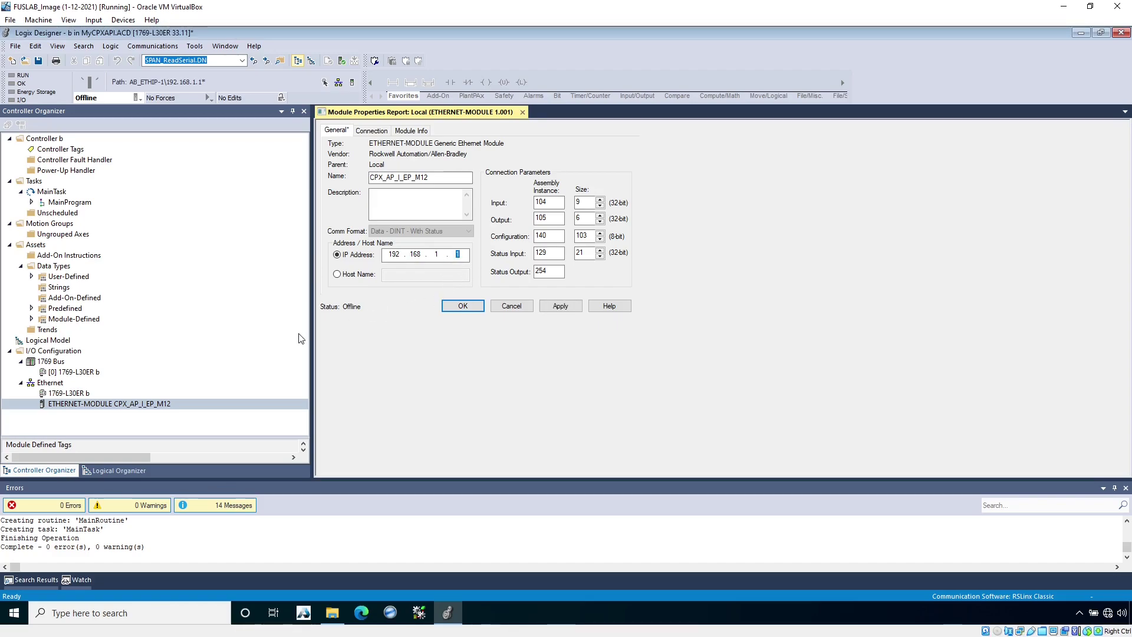
type("30")
key("Tab")
Step: Review the configuration and status input assembly fields, then apply and close the properties
left_click(590, 237)
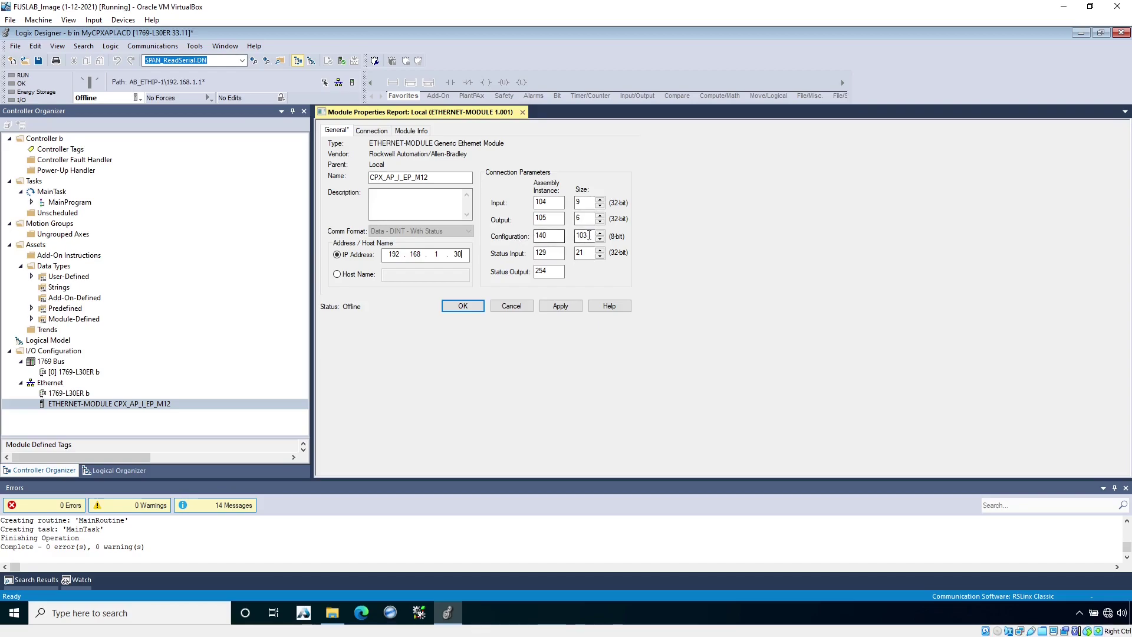
left_click(539, 234)
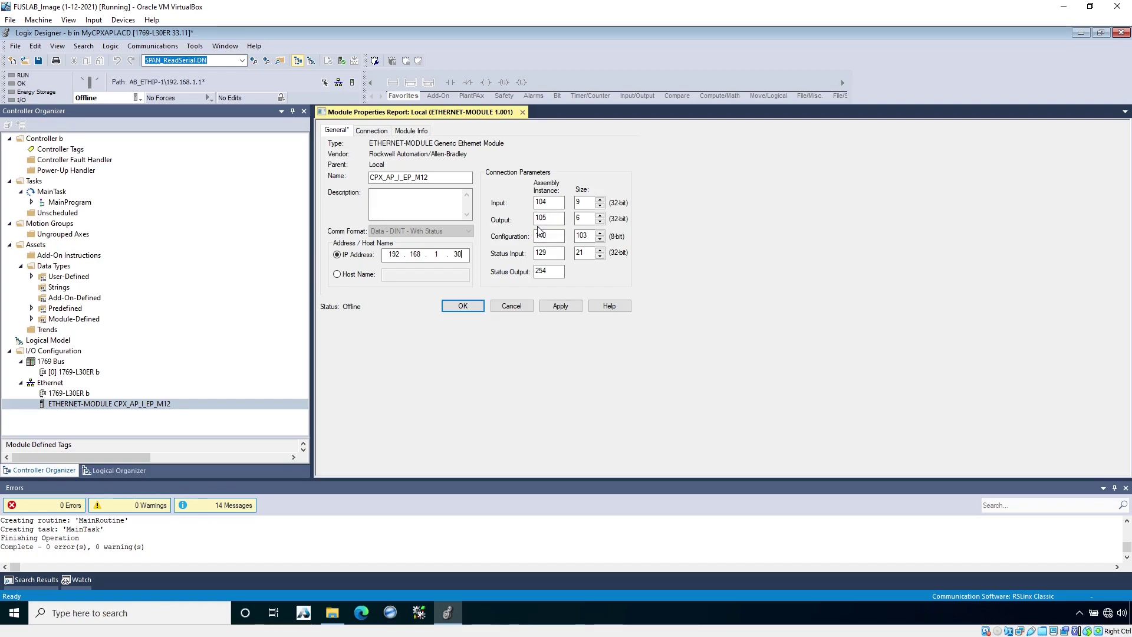
left_click(559, 253)
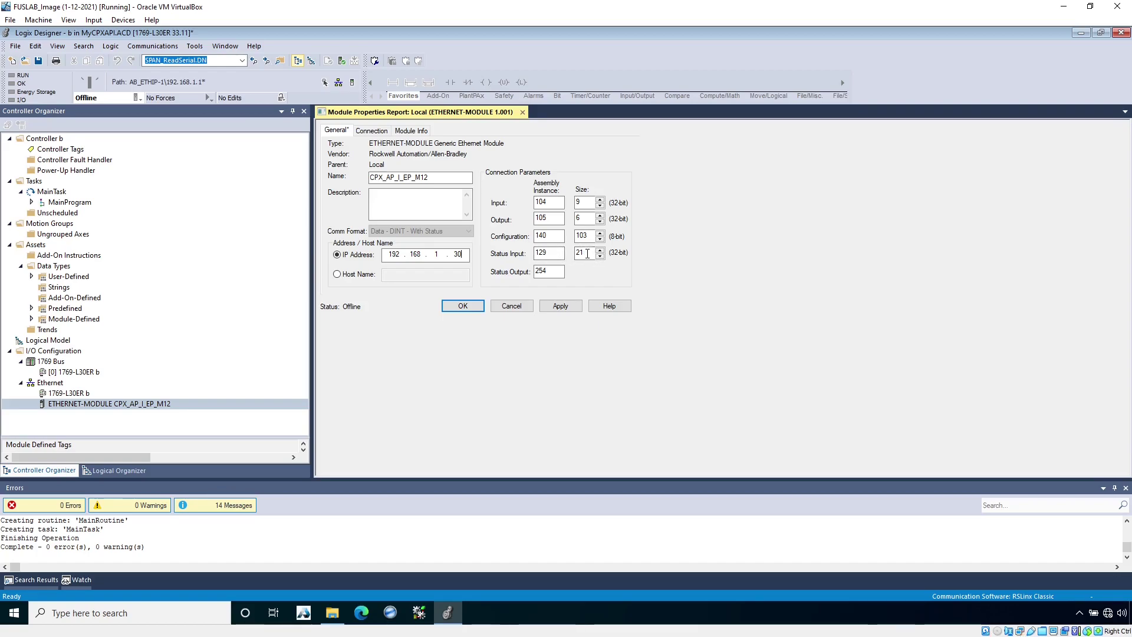
left_click(578, 311)
left_click(474, 306)
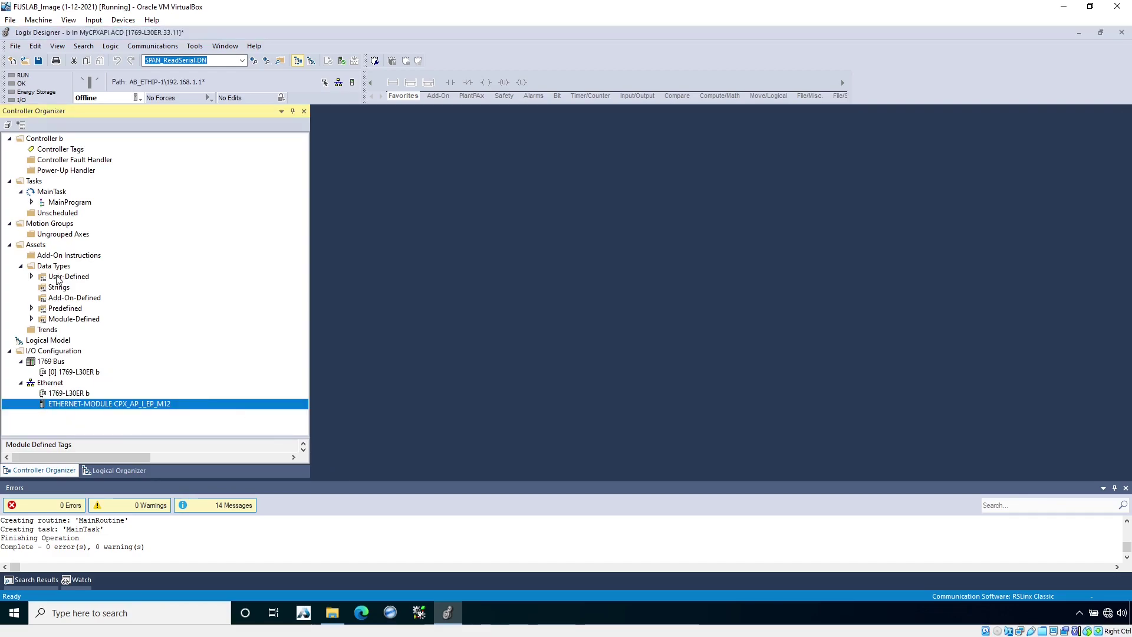
Step: Open MainRoutine from MainProgram and inspect the first CPS copy's source
left_click(31, 203)
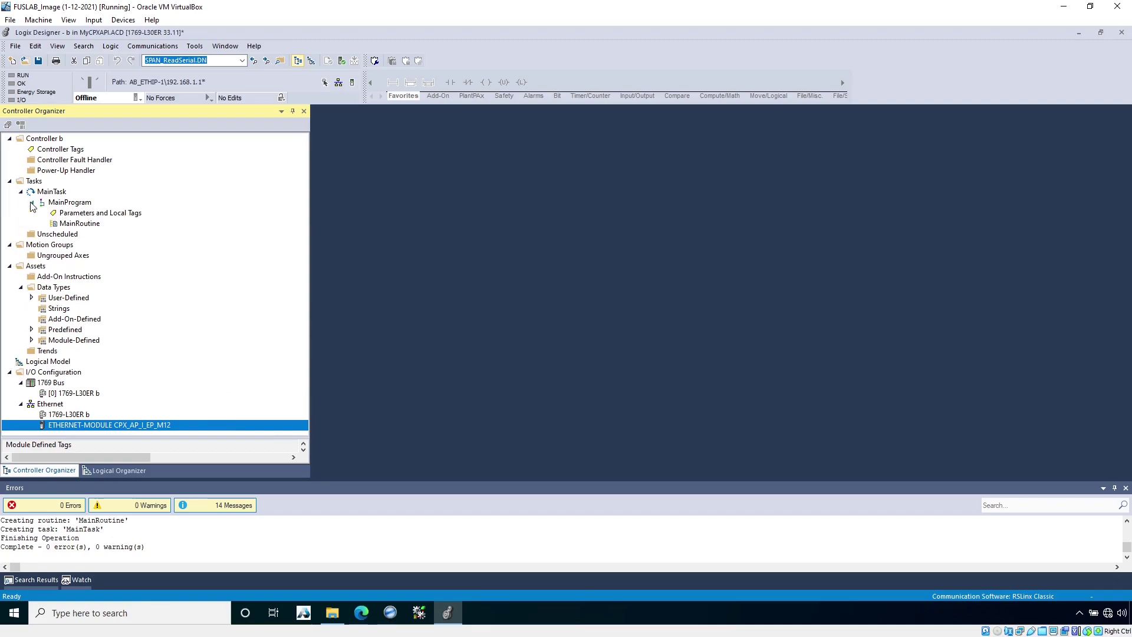
double_click(83, 226)
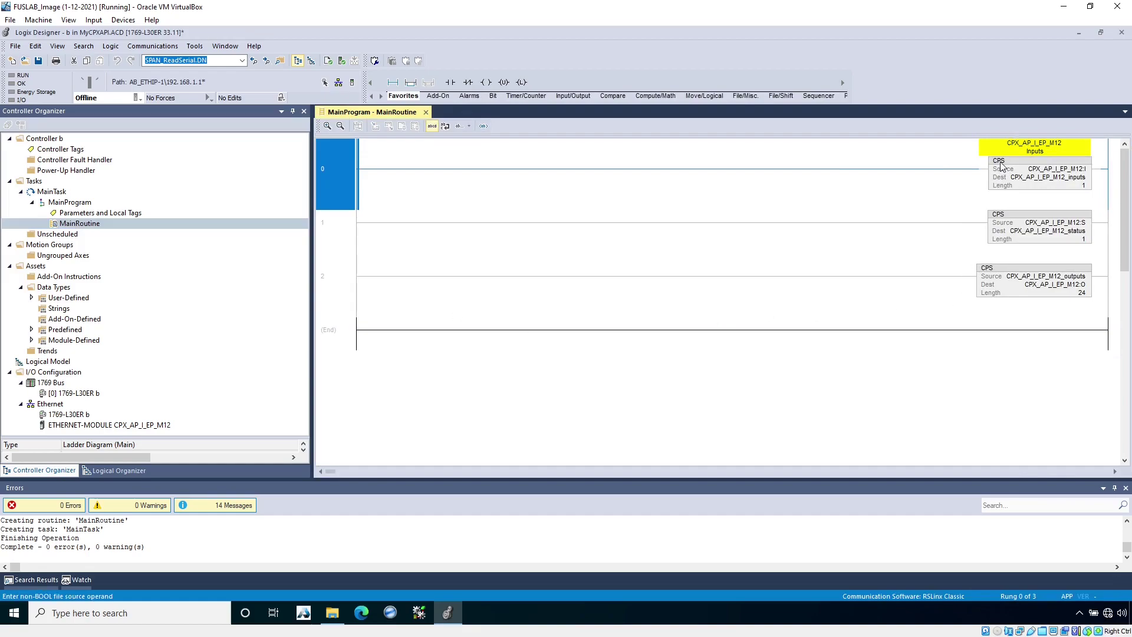
left_click(1076, 171)
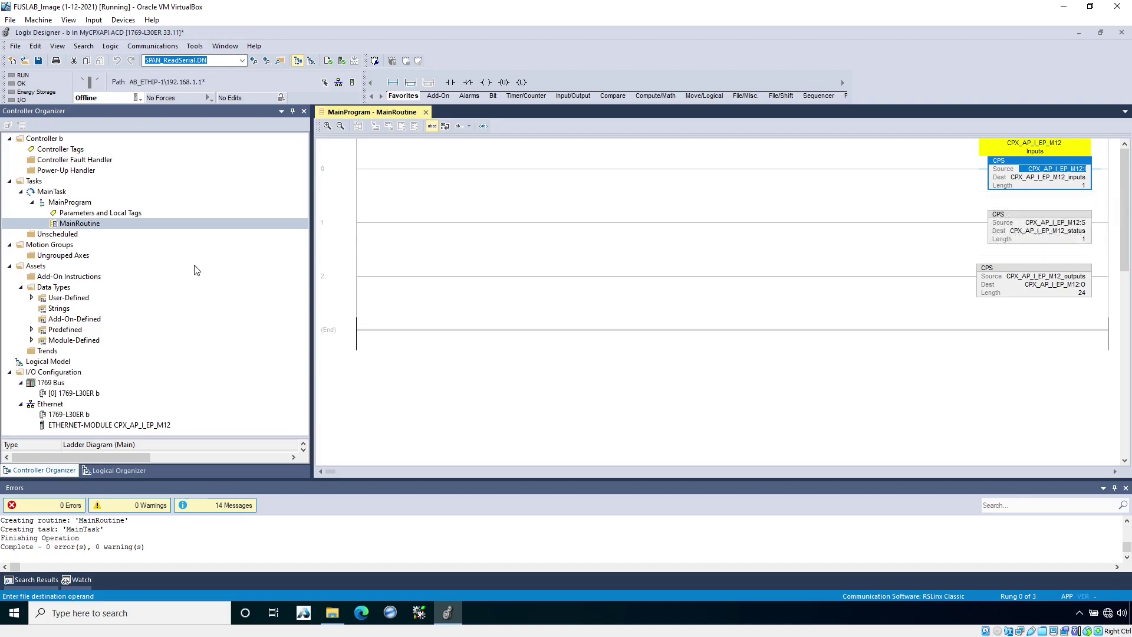
Step: Expand User-Defined data types and browse the inputs, outputs and status dt_ types
left_click(32, 298)
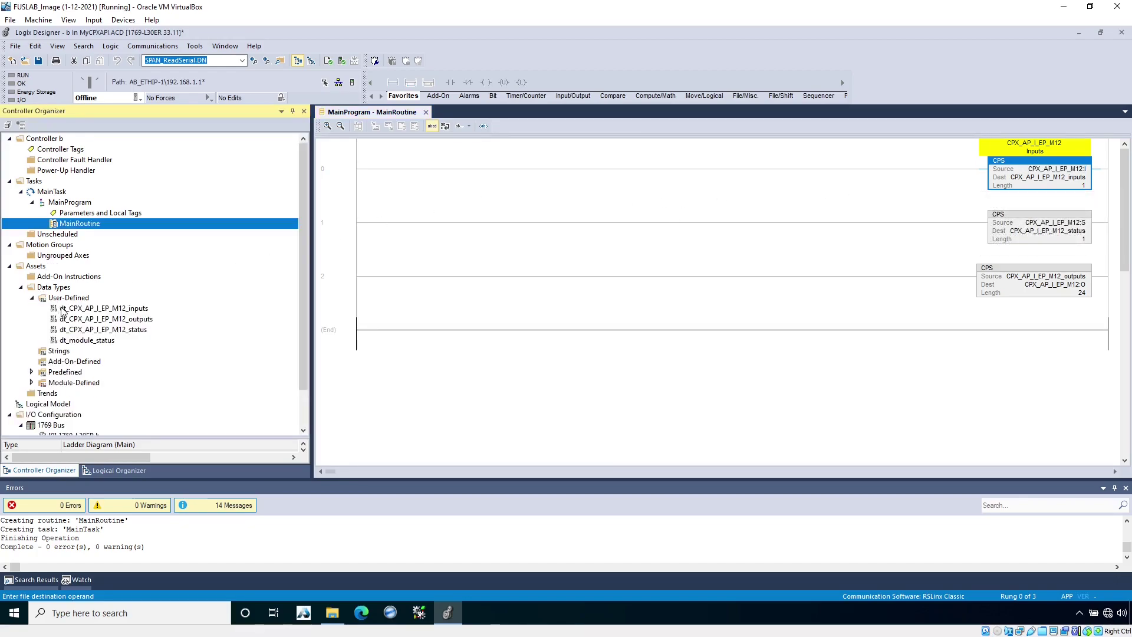
left_click(122, 311)
left_click(124, 319)
left_click(135, 330)
left_click(141, 308)
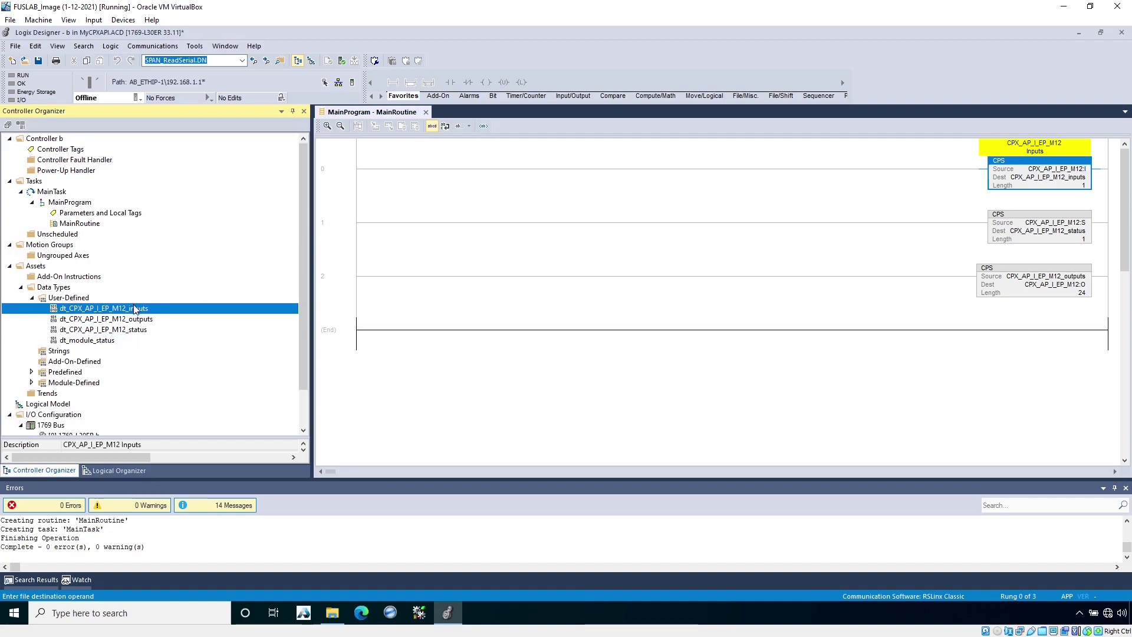
double_click(136, 309)
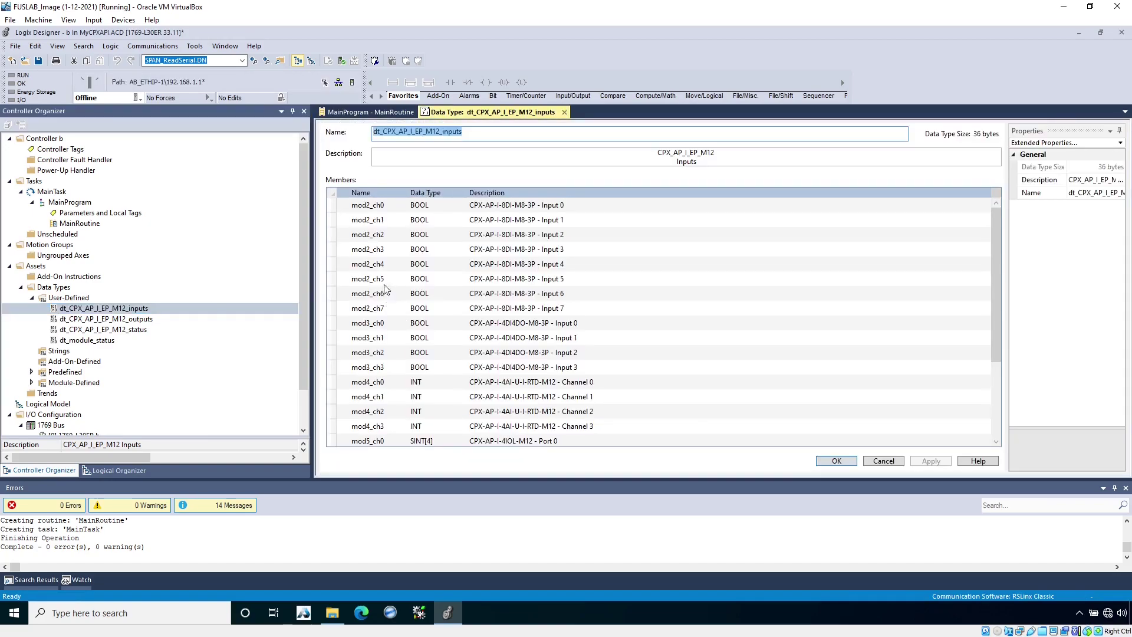
left_click(369, 209)
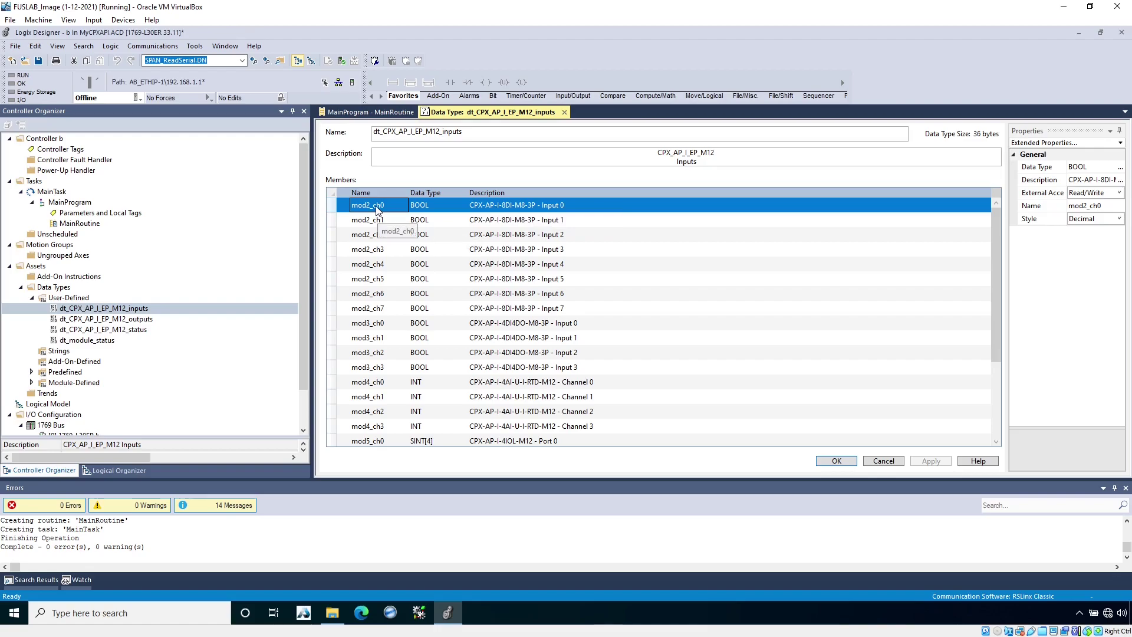
left_click(379, 309, "shift")
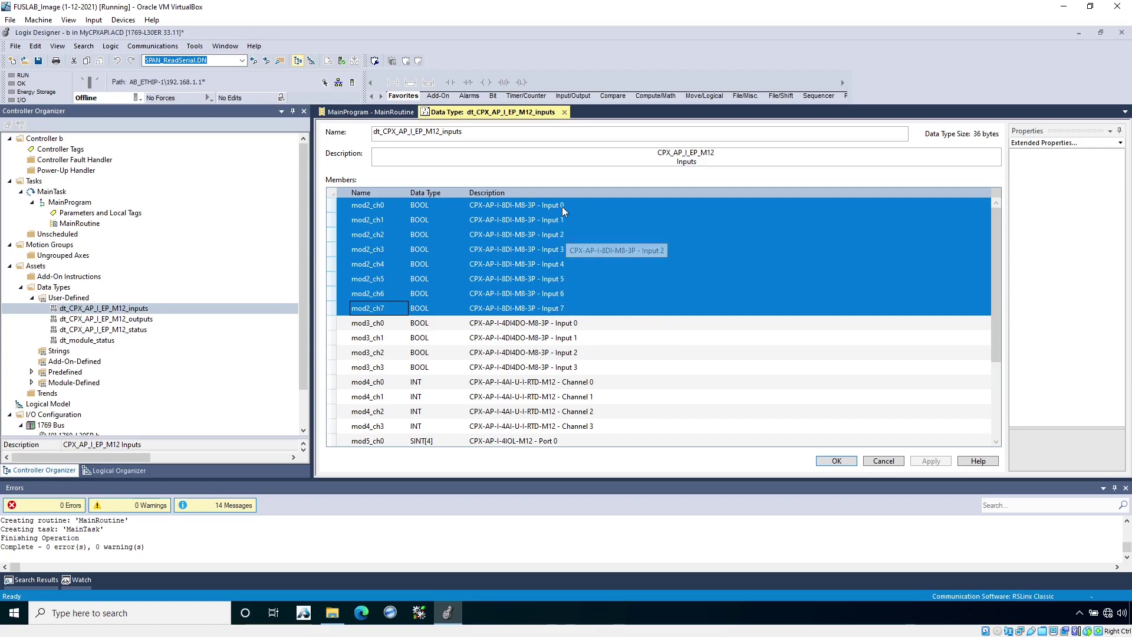
left_click(391, 325)
left_click(379, 368, "shift")
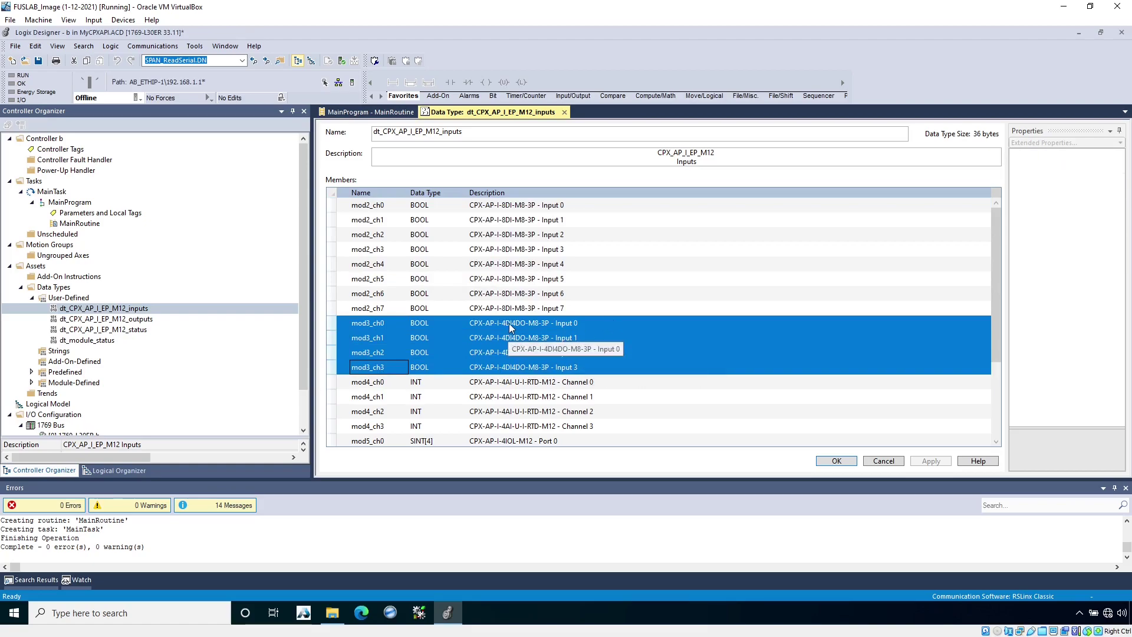
scroll(524, 339, "down", 3)
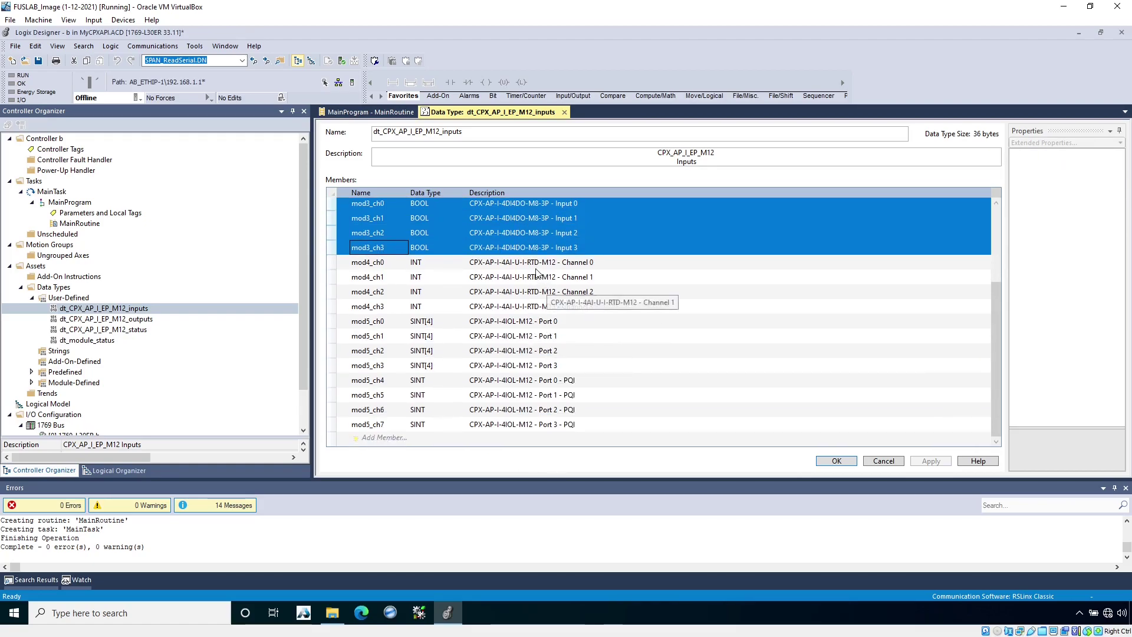
left_click(534, 264)
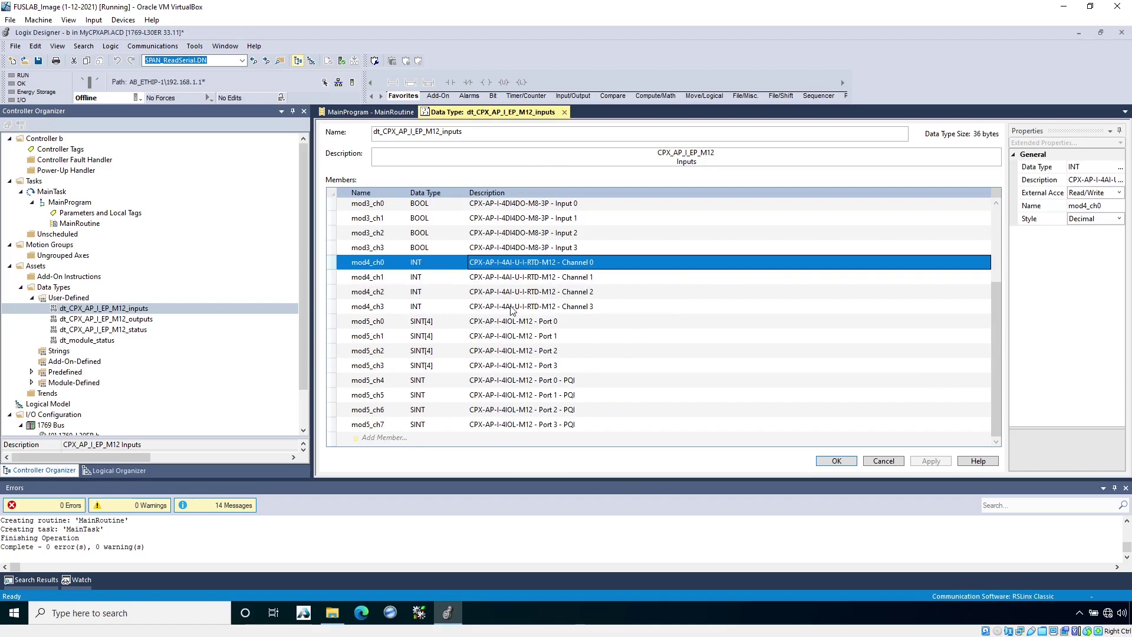
left_click(511, 308, "shift")
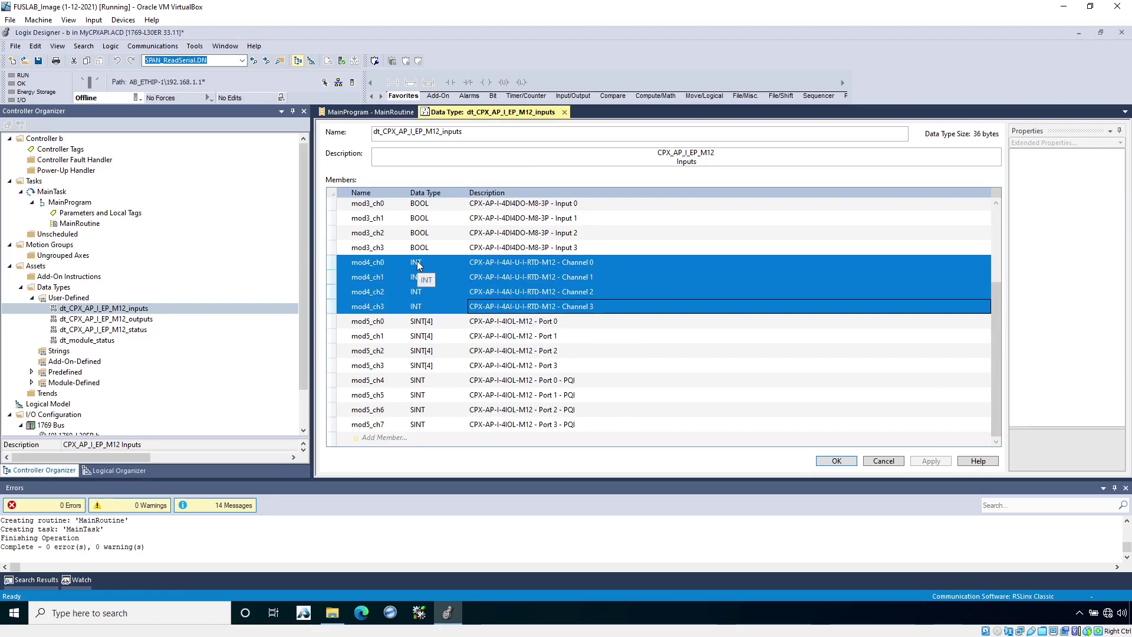
left_click(441, 328)
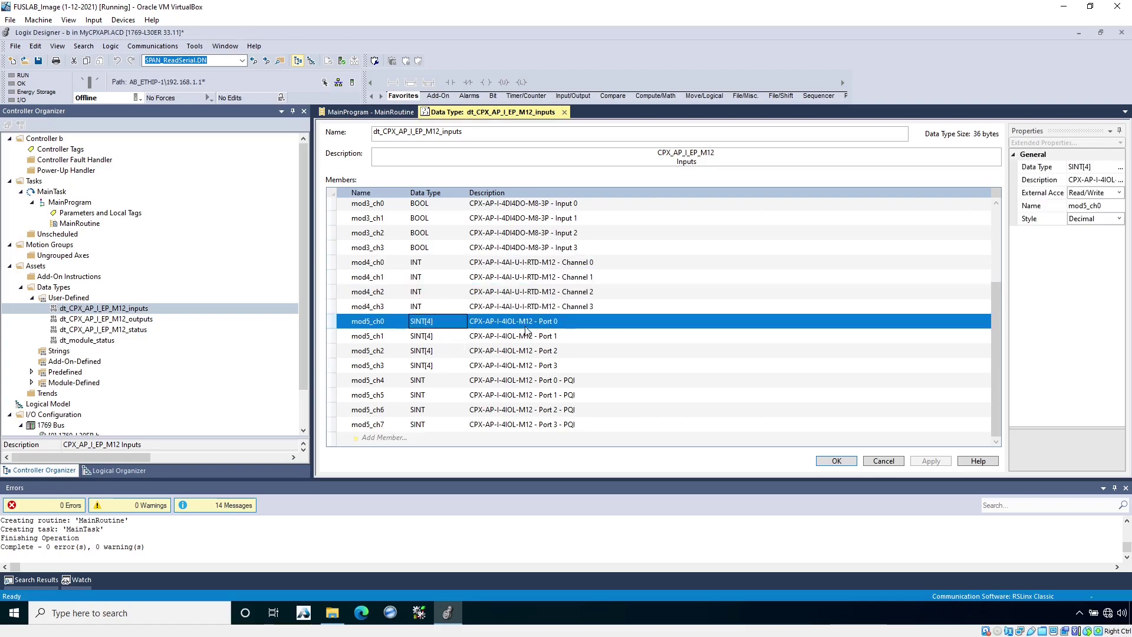
left_click(530, 368, "shift")
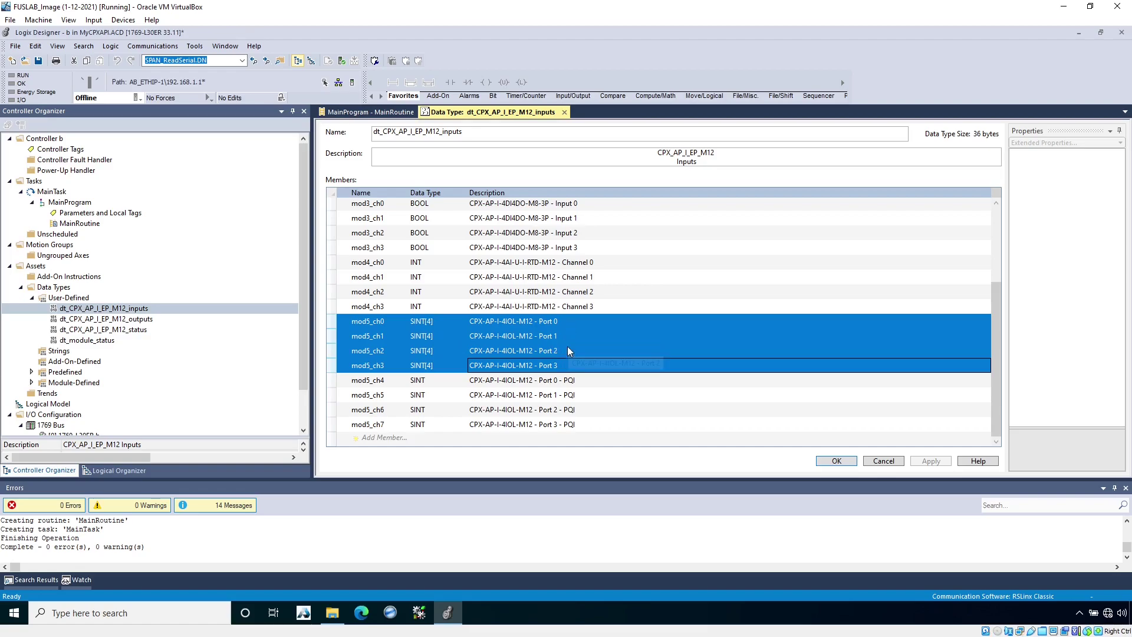
left_click(535, 382)
left_click(535, 425, "shift")
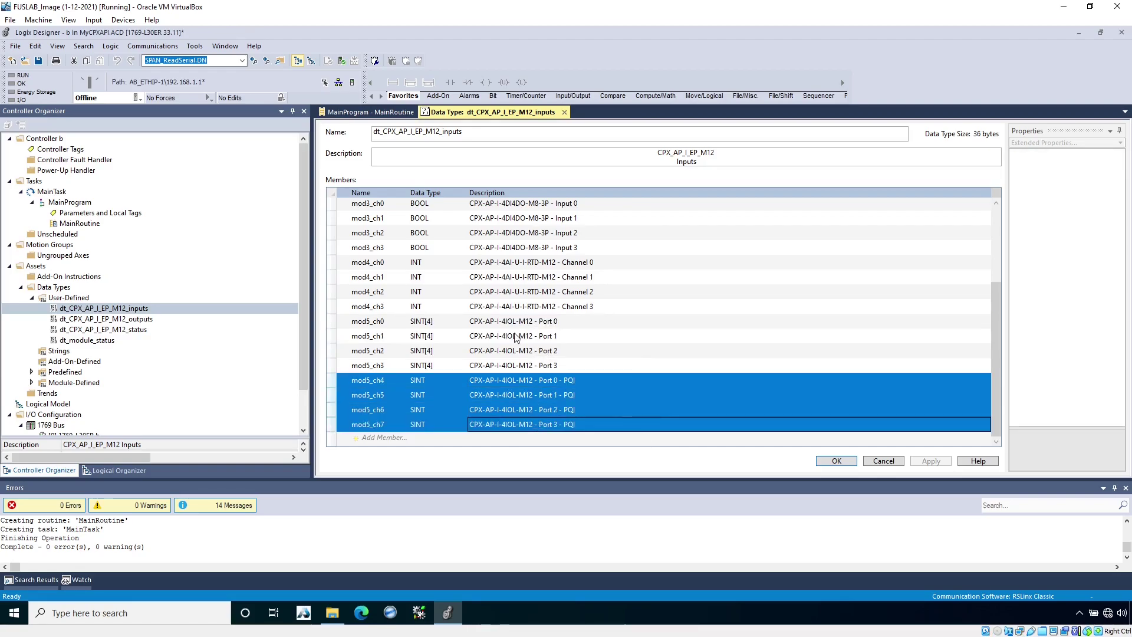
left_click(517, 326)
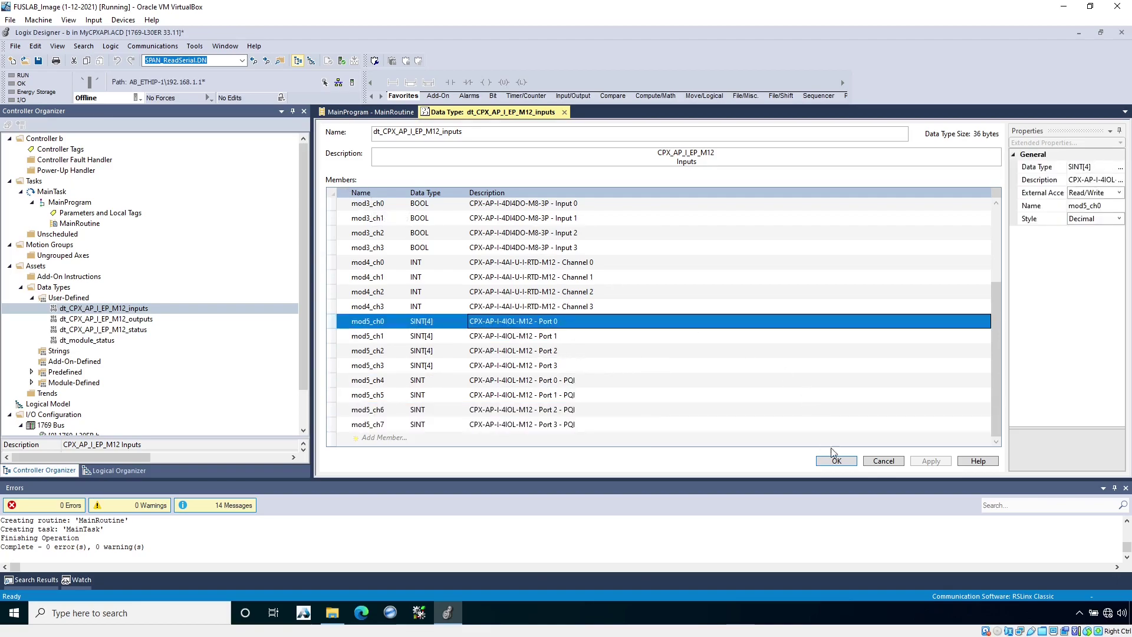
left_click(883, 461)
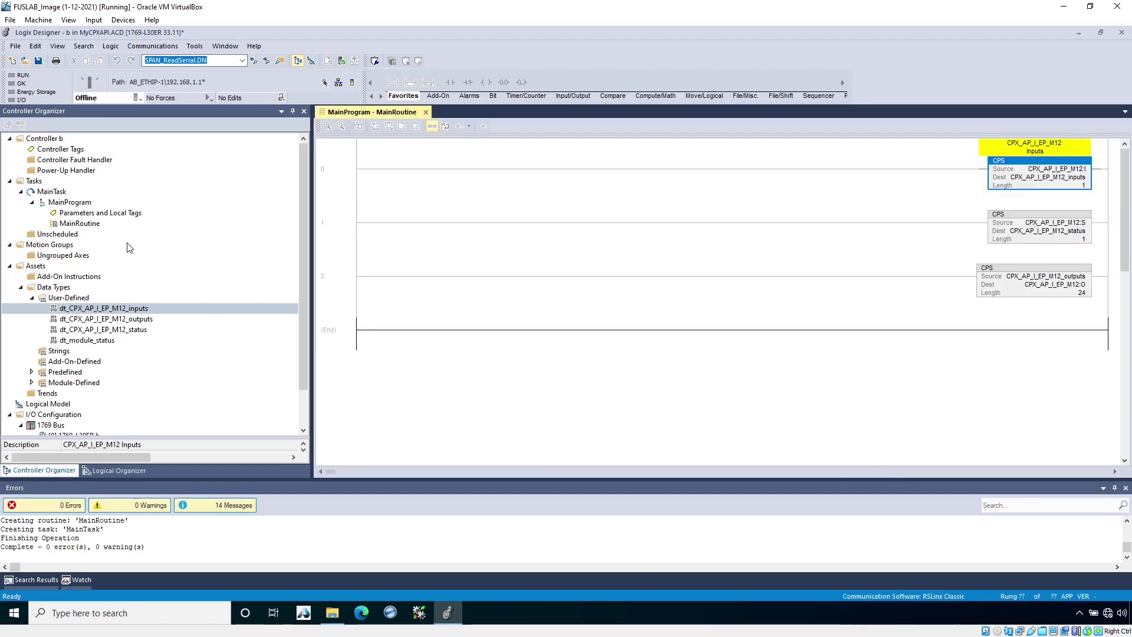
left_click(138, 319)
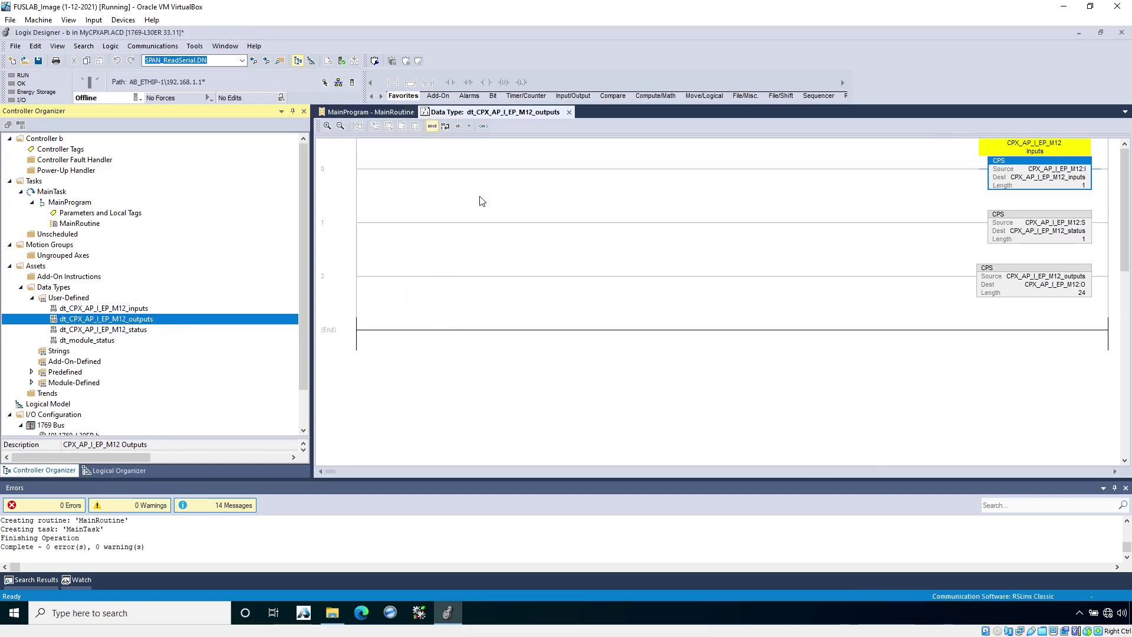
left_click(357, 206)
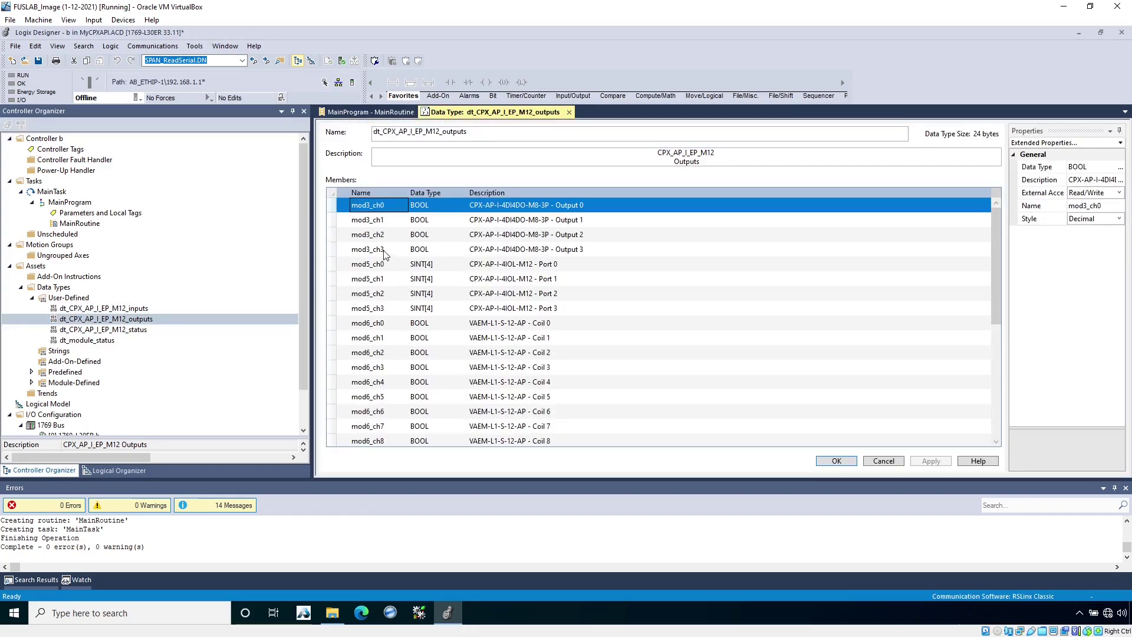
left_click(385, 251, "shift")
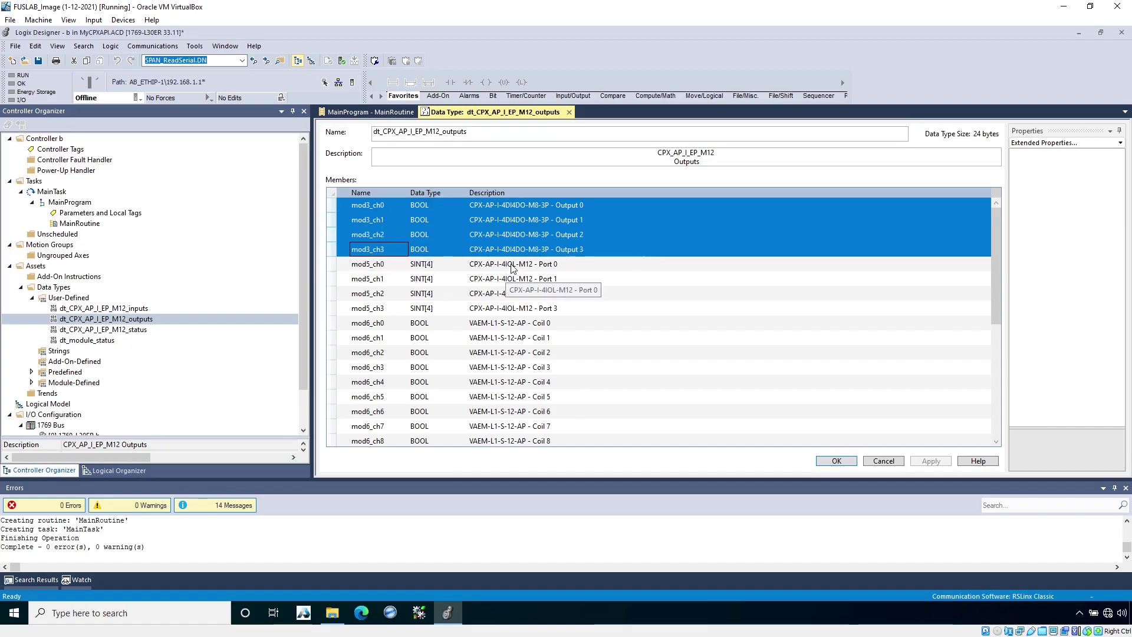
left_click(513, 265)
left_click(505, 310, "shift")
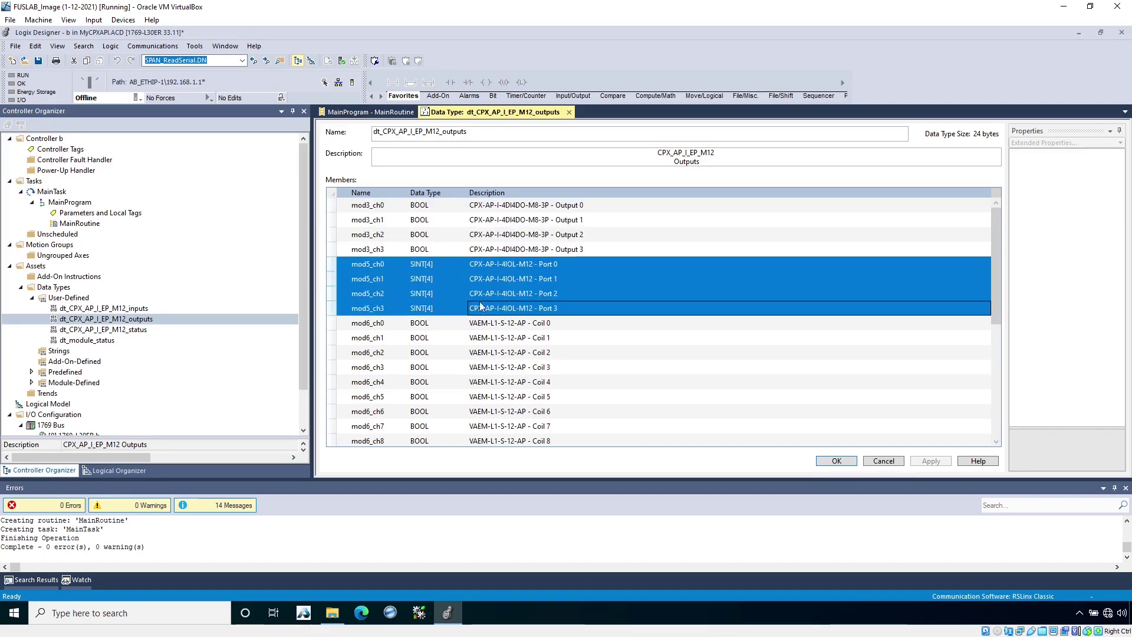
scroll(529, 328, "down", 2)
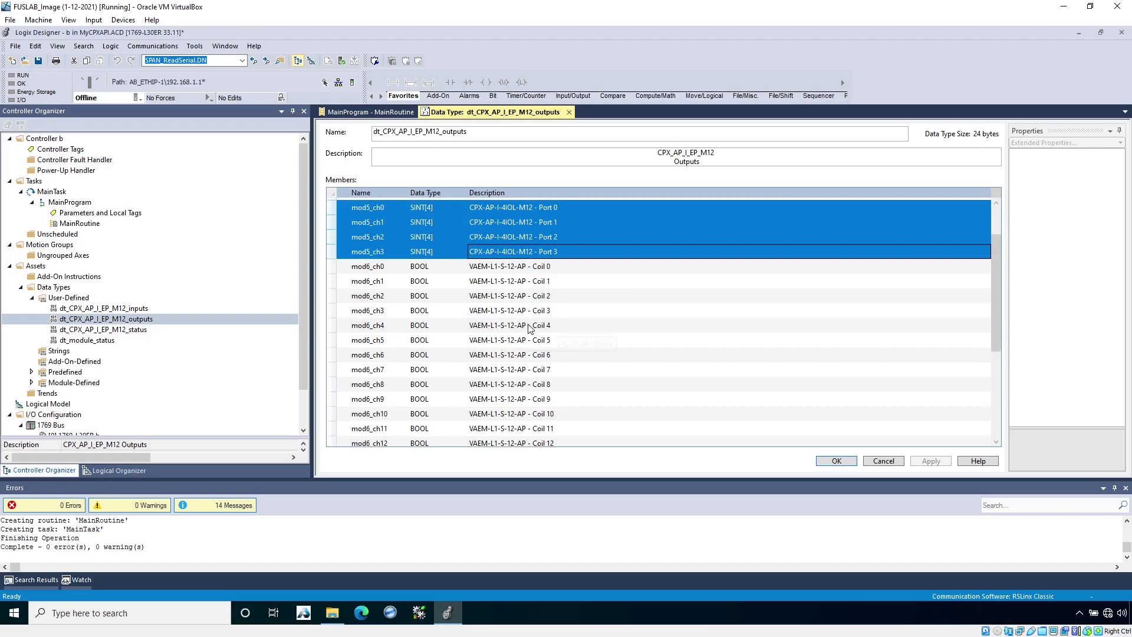
left_click(531, 268)
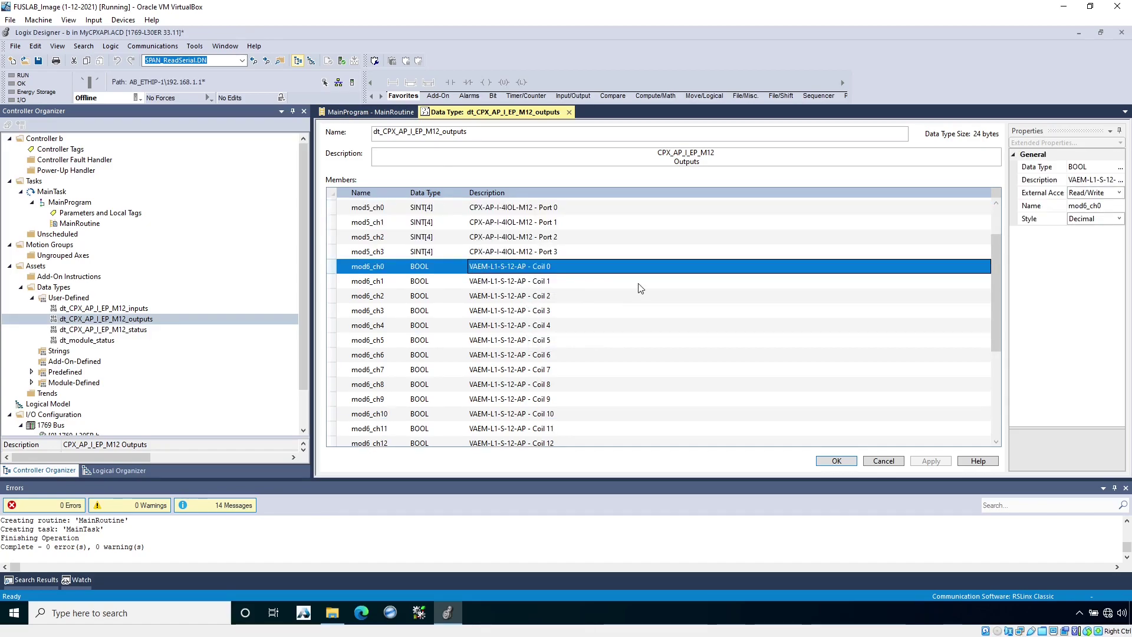
scroll(637, 295, "down", 4)
left_click(554, 426, "shift")
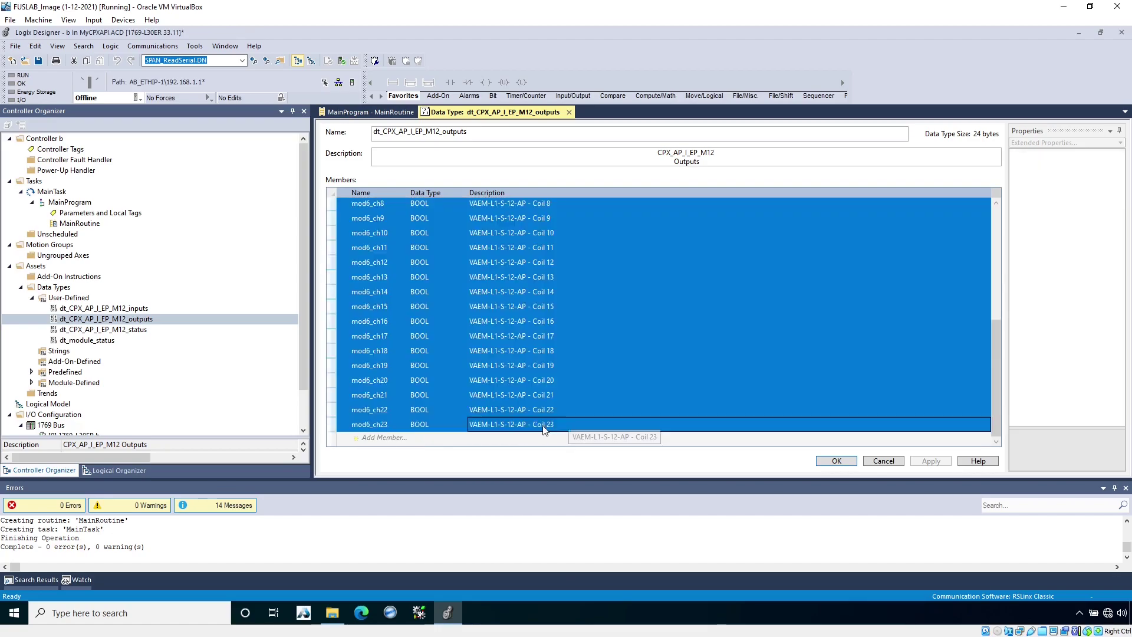
scroll(438, 358, "up", 3)
scroll(440, 355, "up", 2)
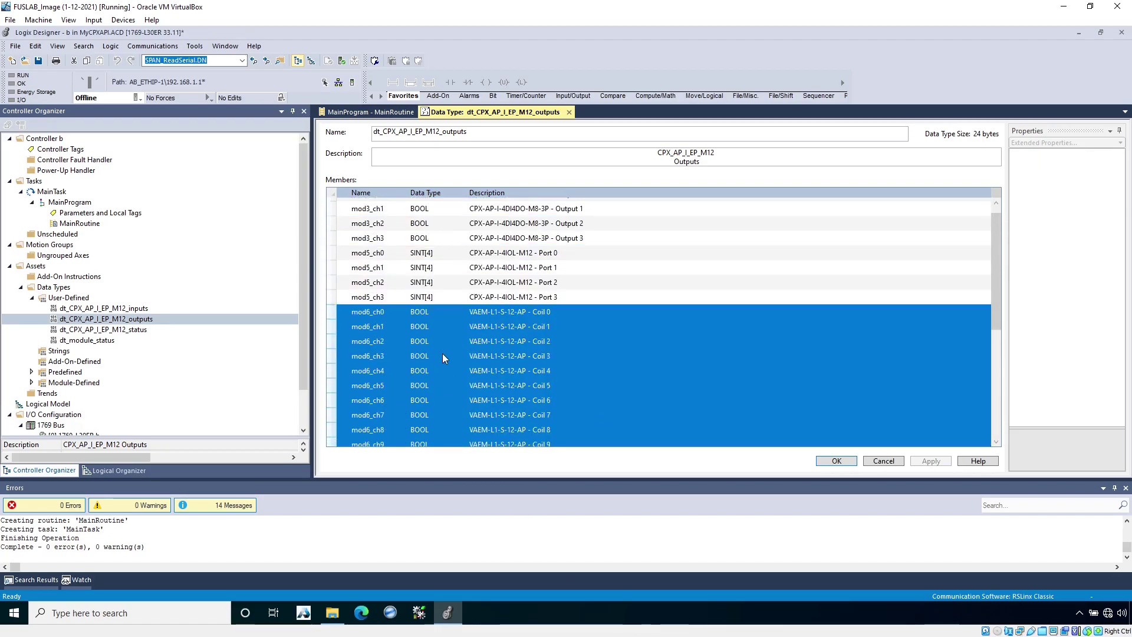
scroll(454, 334, "down", 3)
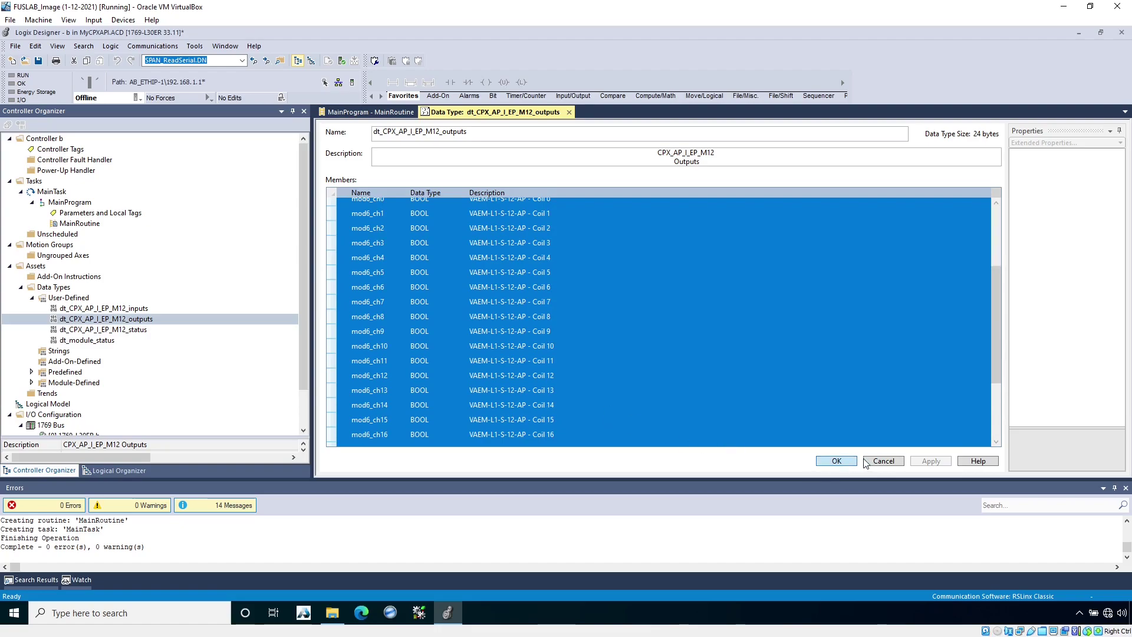
left_click(883, 462)
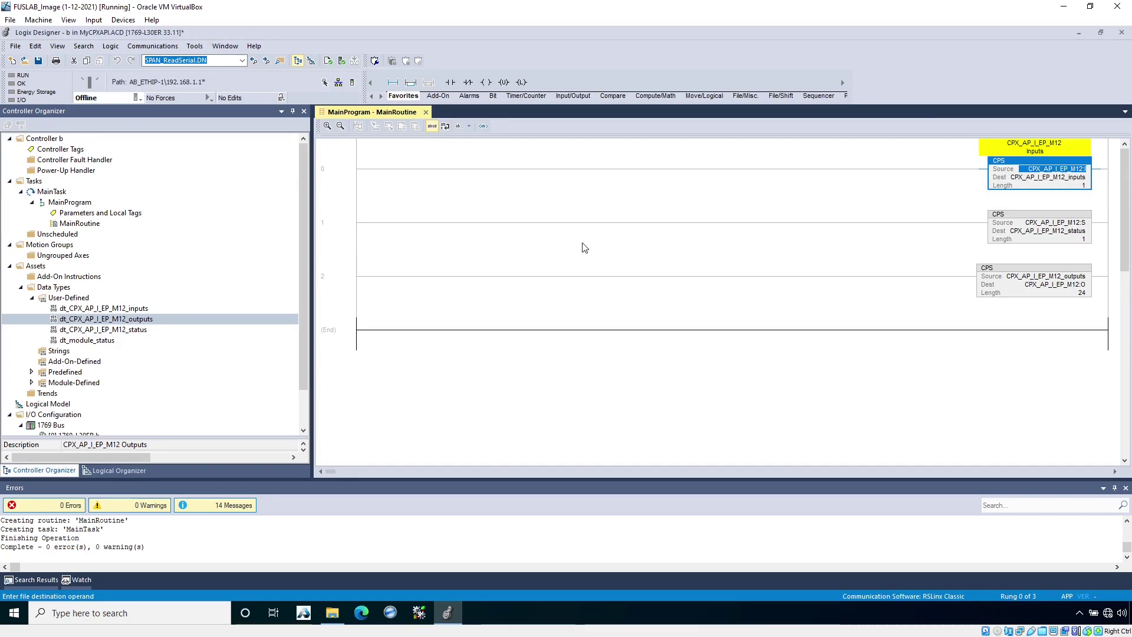
Step: Open dt_CPX_AP_I_EP_M12_status and inspect its global_status and count_active_diagnosis members
left_click(150, 329)
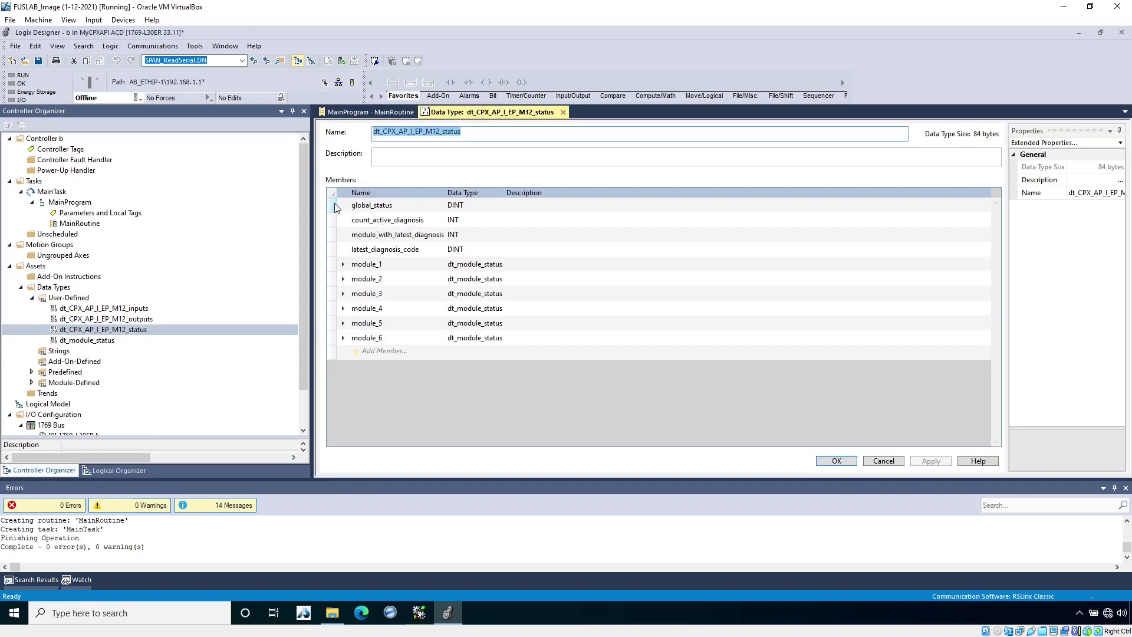
left_click(335, 206)
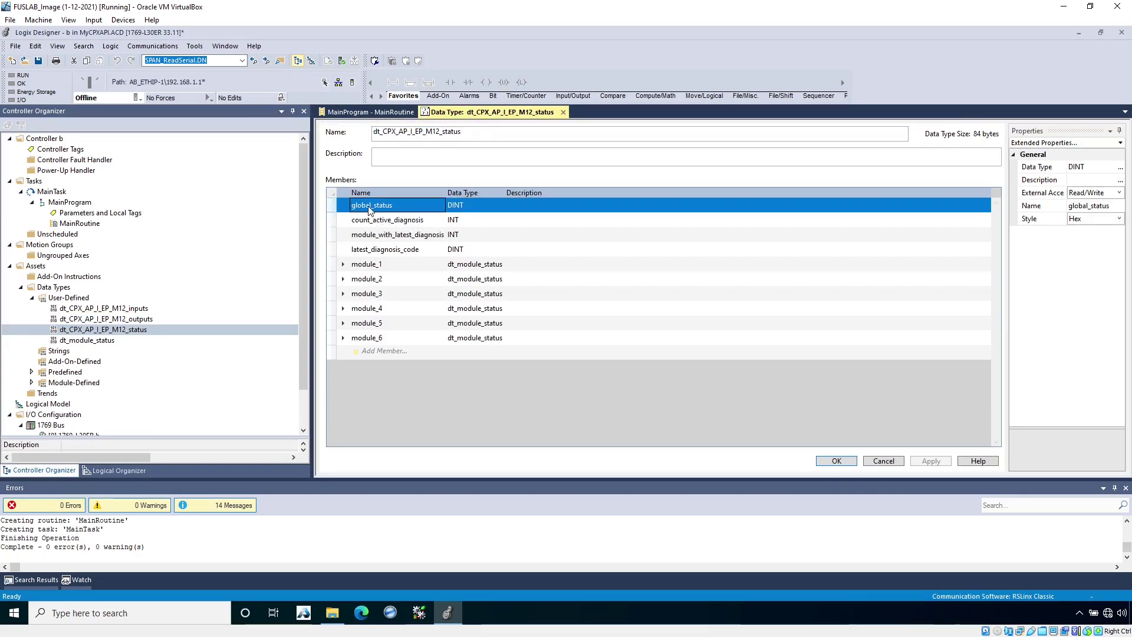
left_click(395, 223)
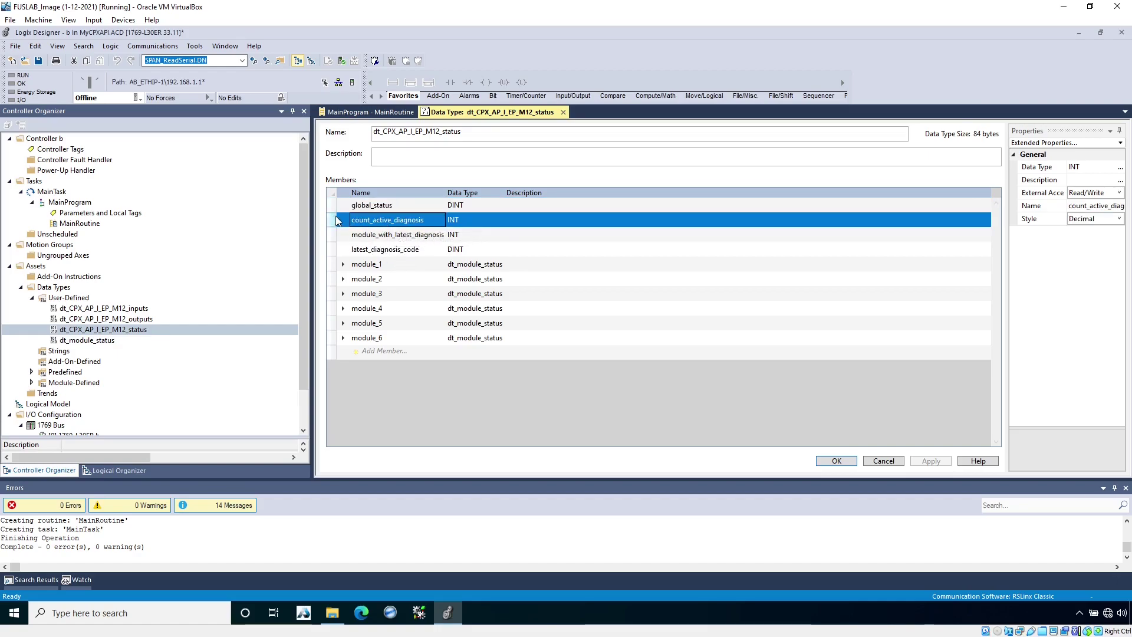
Step: Expand the module_1 and module_2 members, then close the status data type editor
left_click(372, 266)
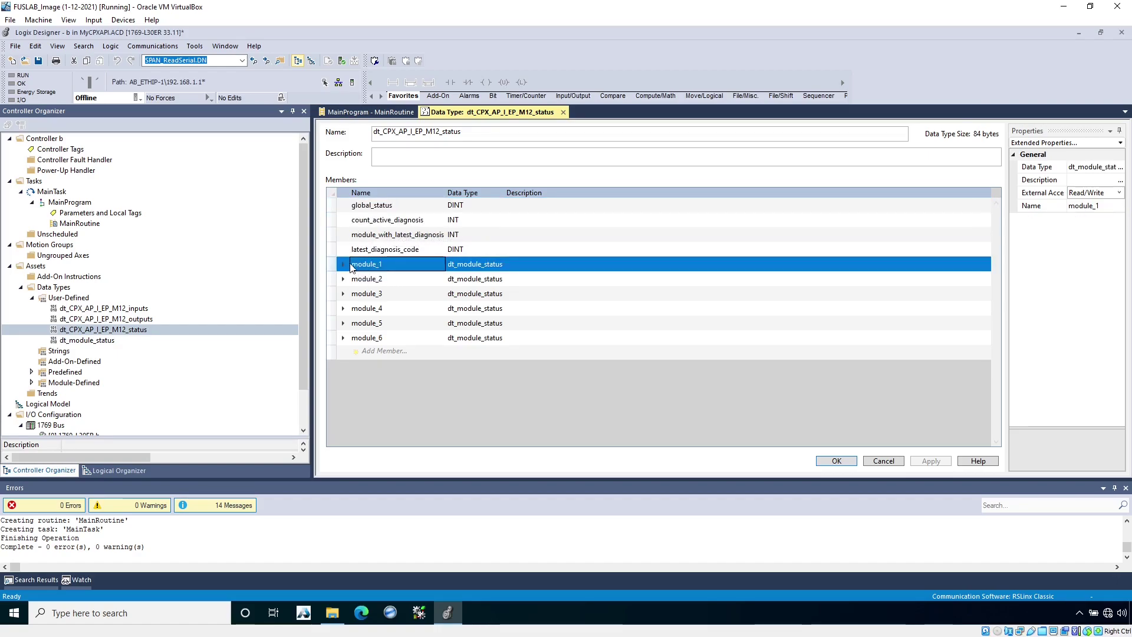
left_click(344, 264)
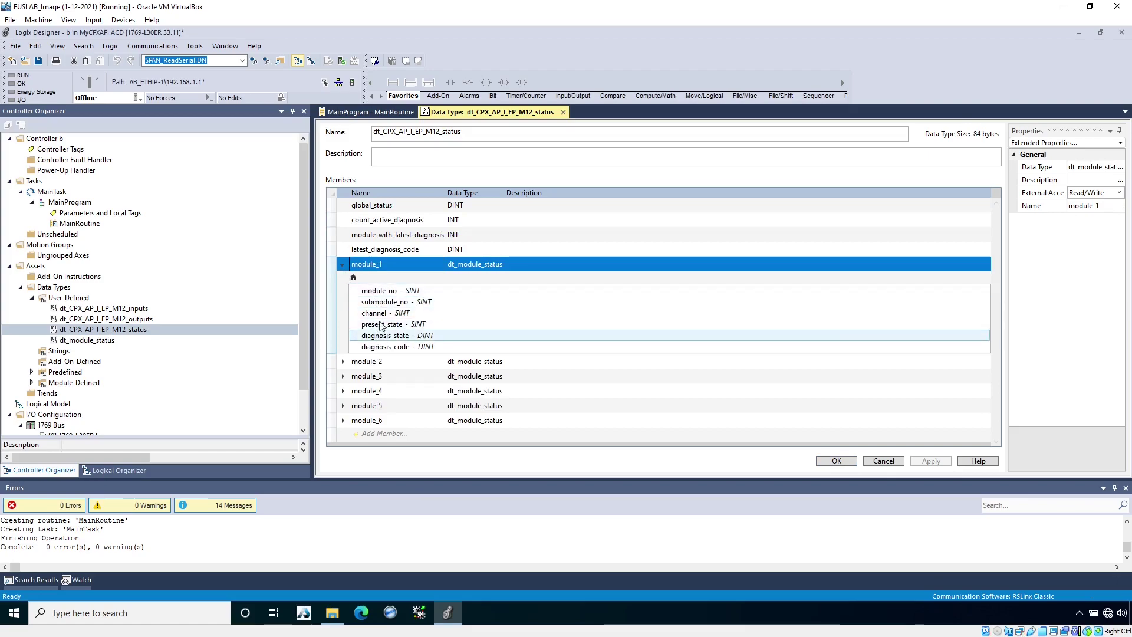
left_click(349, 362)
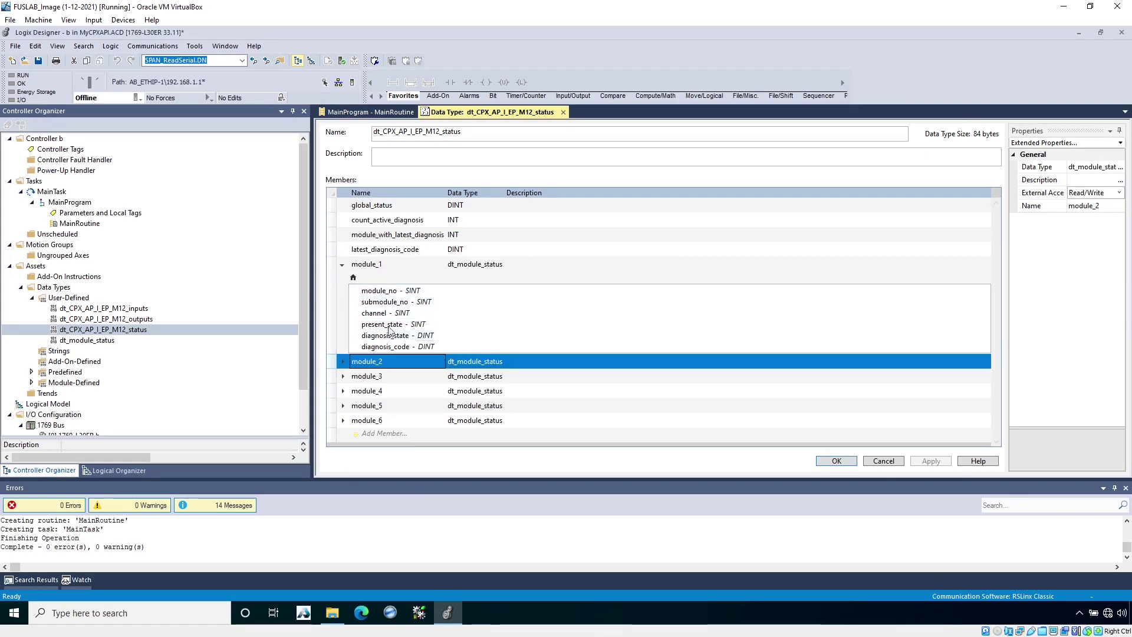
left_click(342, 361)
left_click(888, 461)
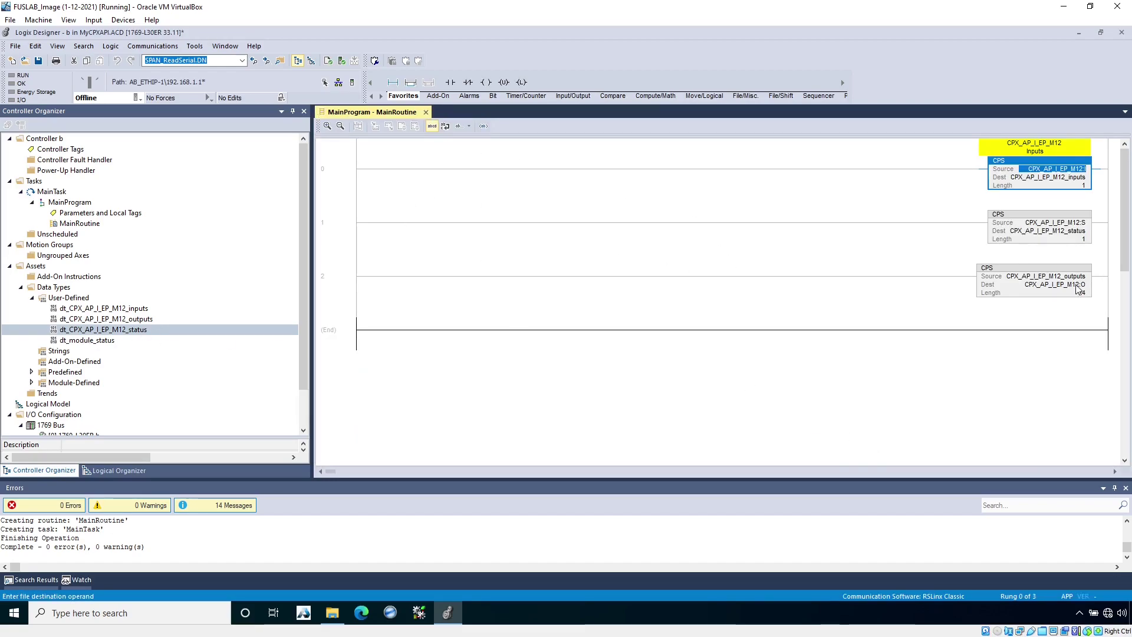
left_click(1083, 223)
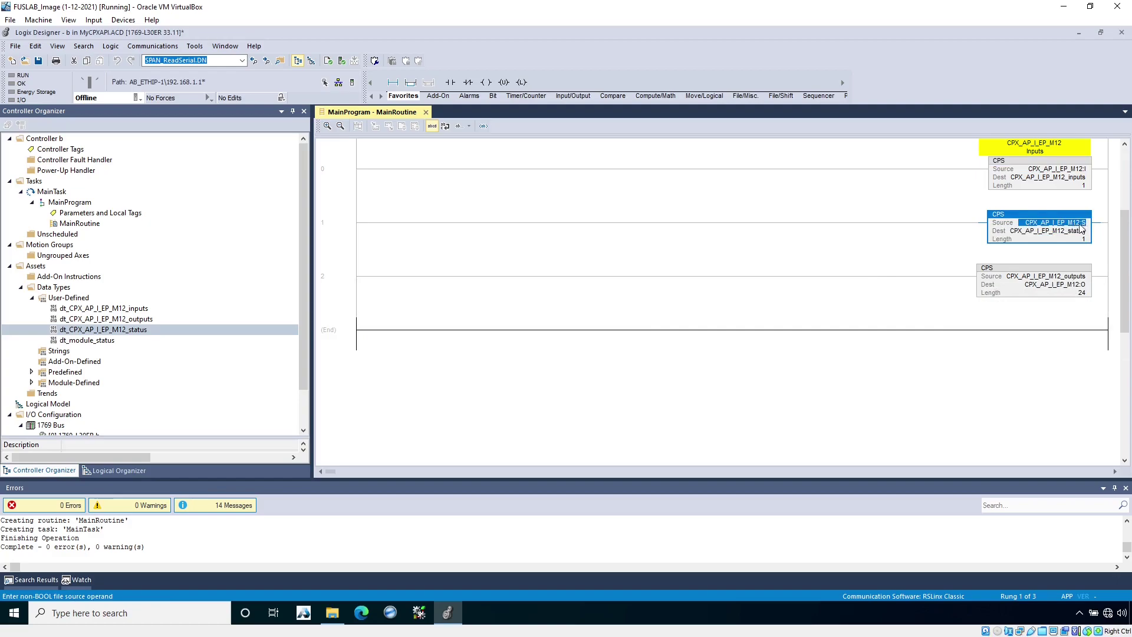
left_click(743, 282)
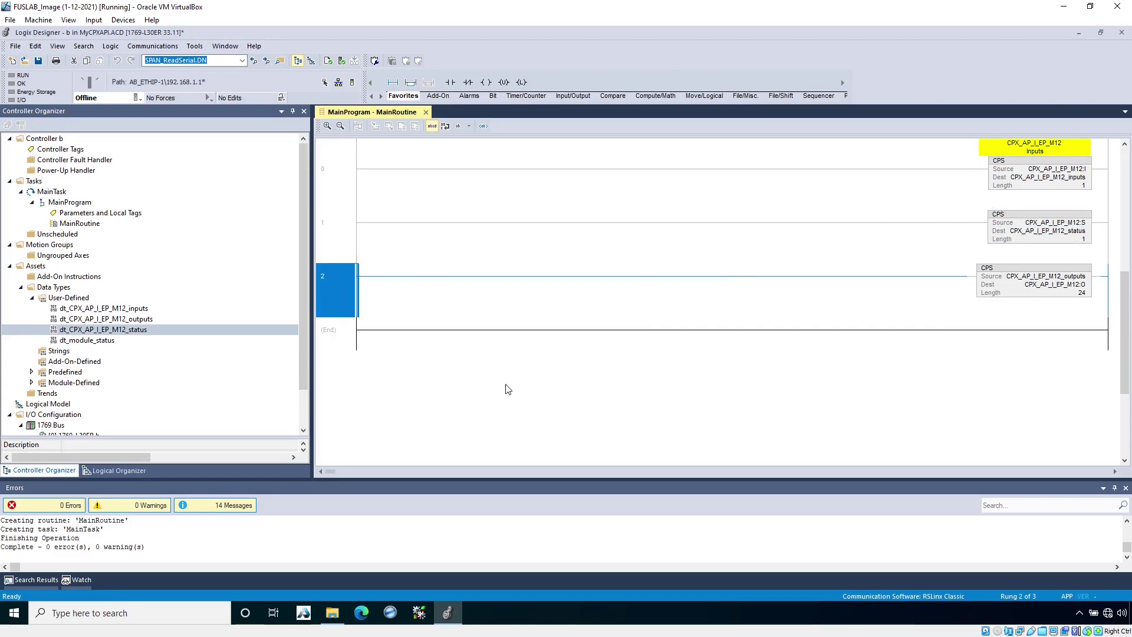
Step: Change the controller type to 1769-L18ER-BB1B in Controller Properties
double_click(47, 140)
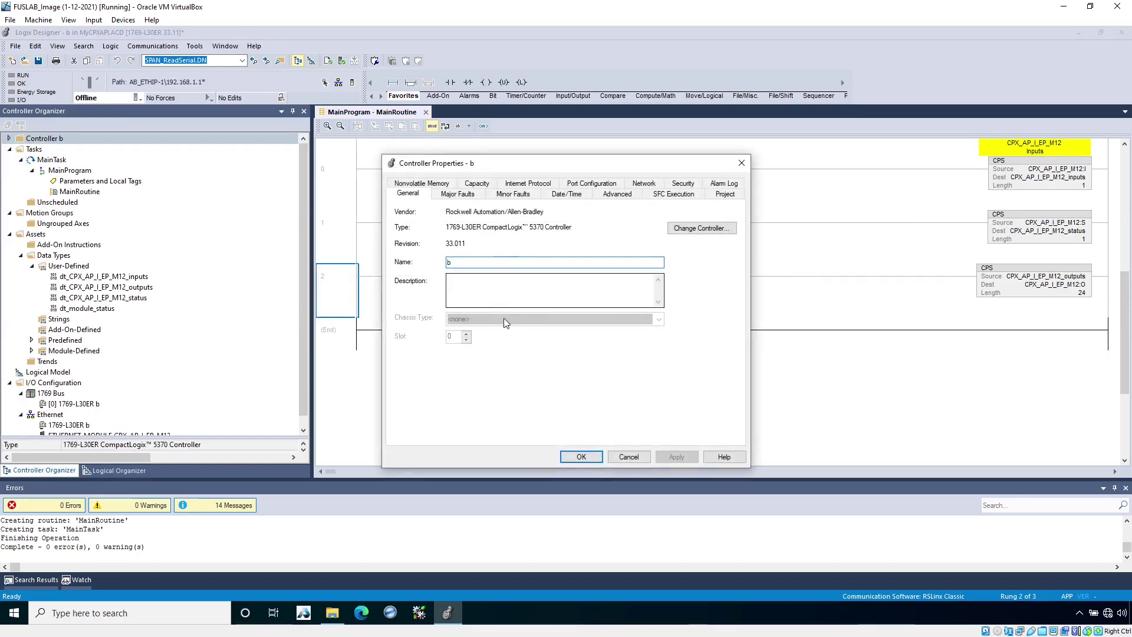
left_click(702, 228)
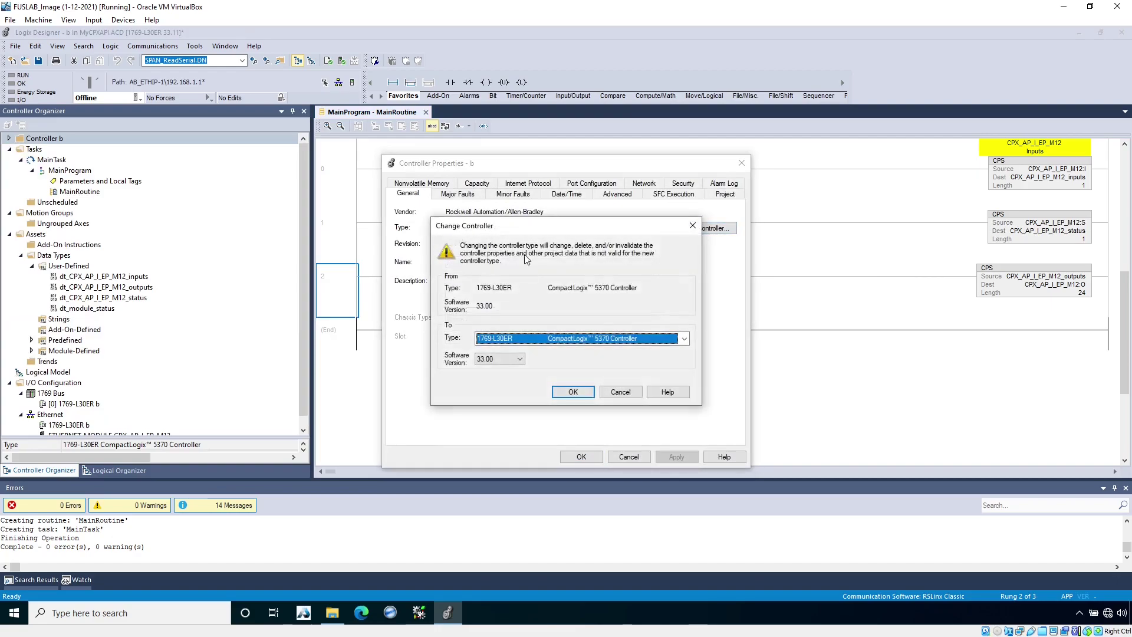
left_click(509, 340)
scroll(513, 363, "up", 2)
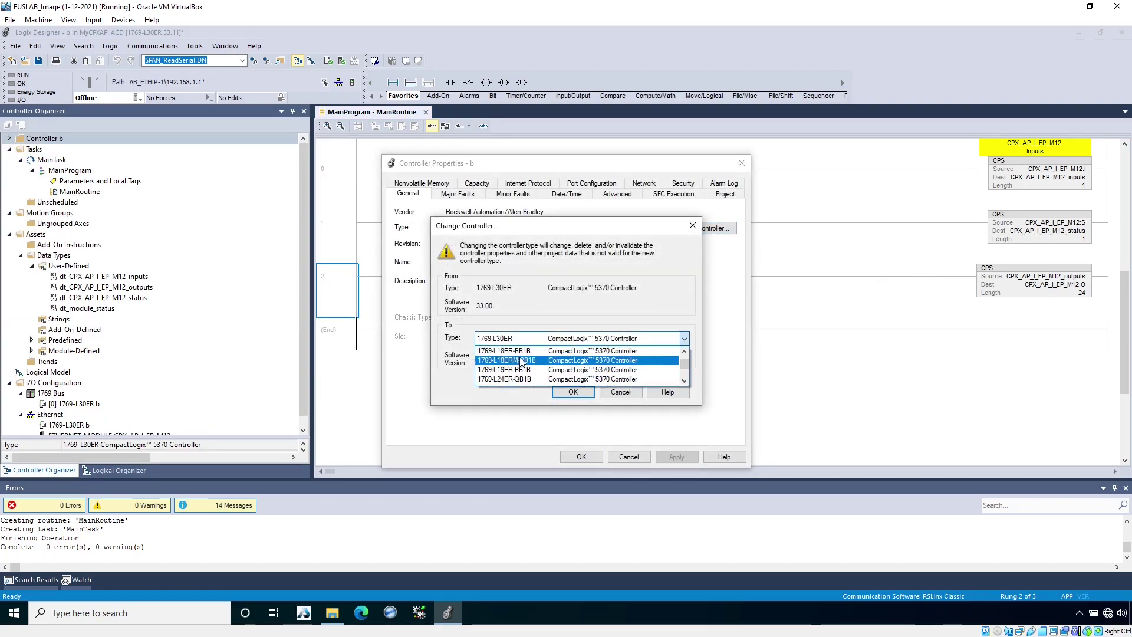
left_click(525, 353)
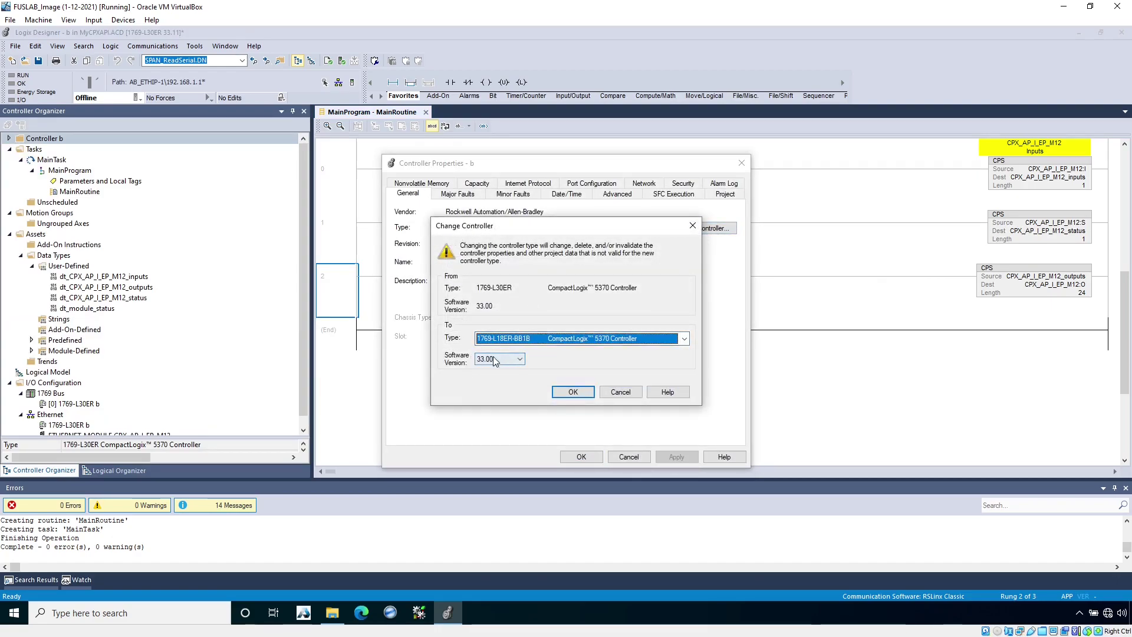
left_click(573, 391)
left_click(505, 481)
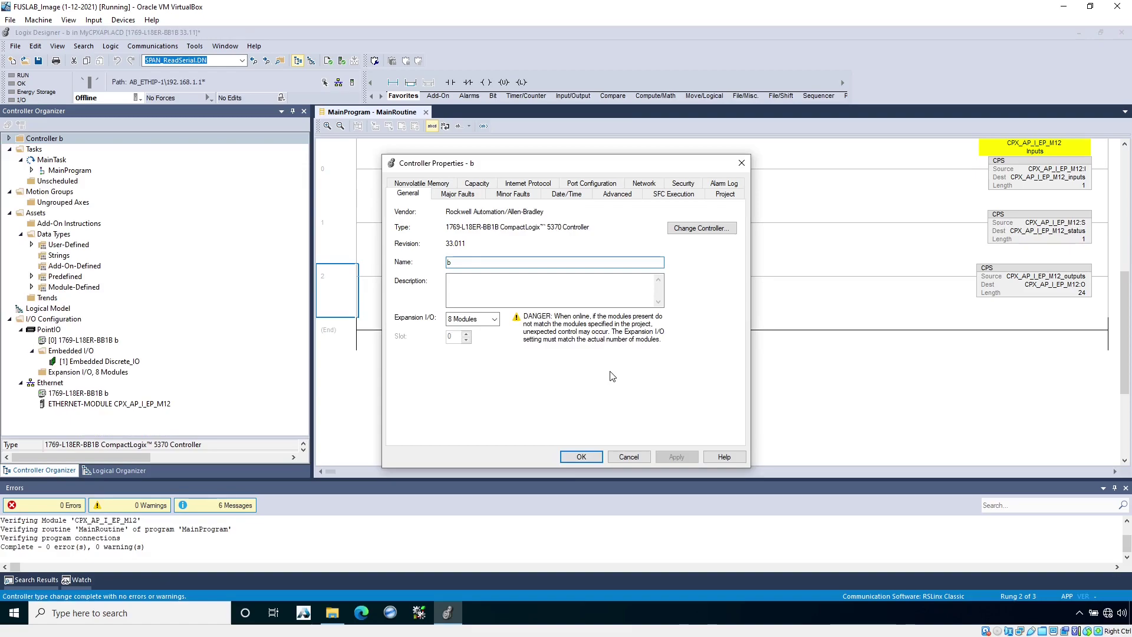
Step: Set Expansion I/O to 0 Modules and apply the controller properties
left_click(495, 319)
scroll(479, 348, "up", 3)
left_click(464, 331)
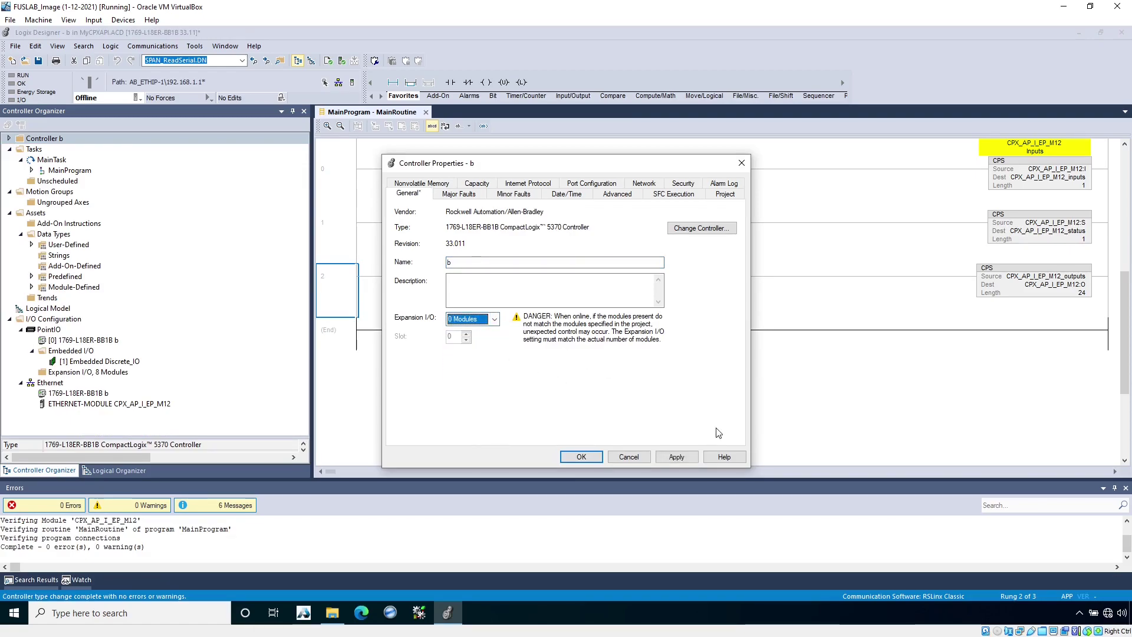
left_click(678, 457)
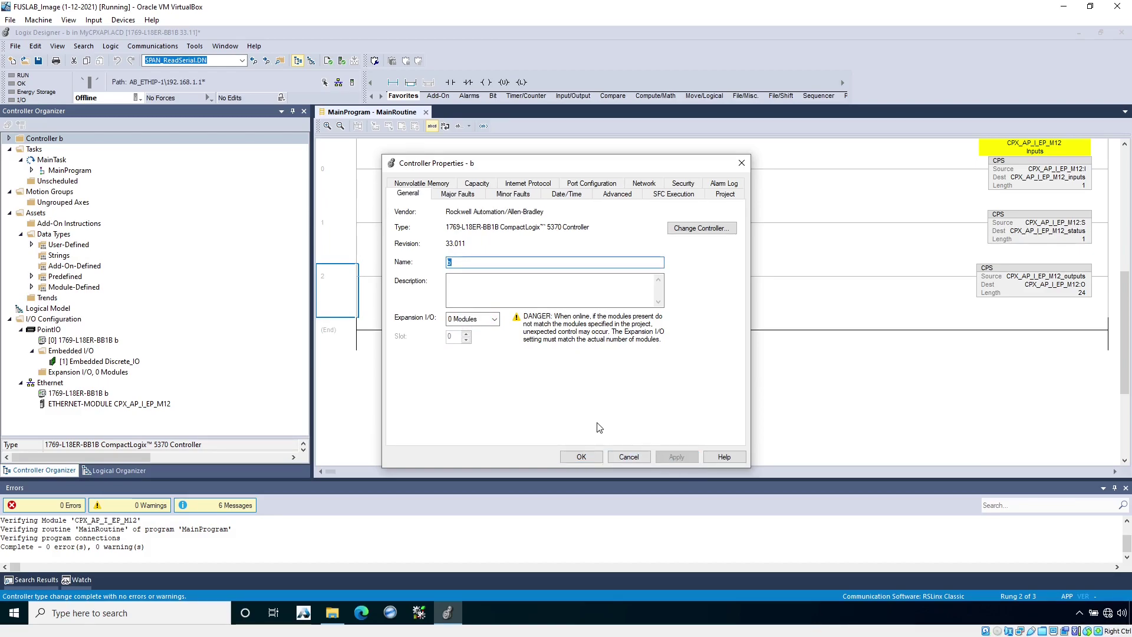
left_click(590, 460)
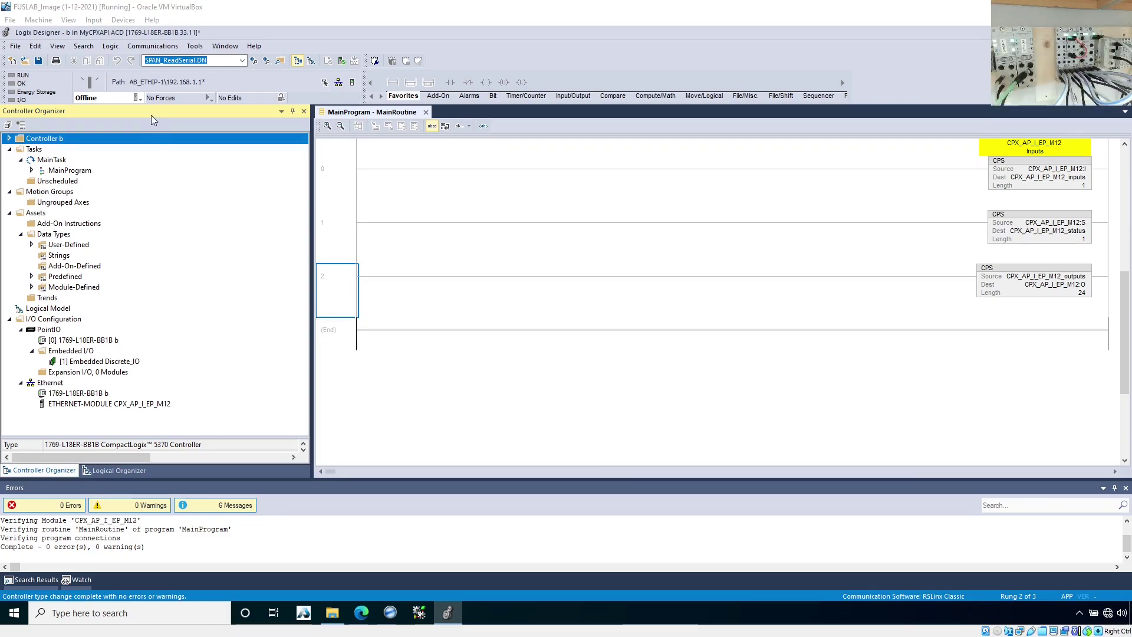
Step: Download the project to the controller at 192.168.1.1 and return it to Remote Run
left_click(325, 82)
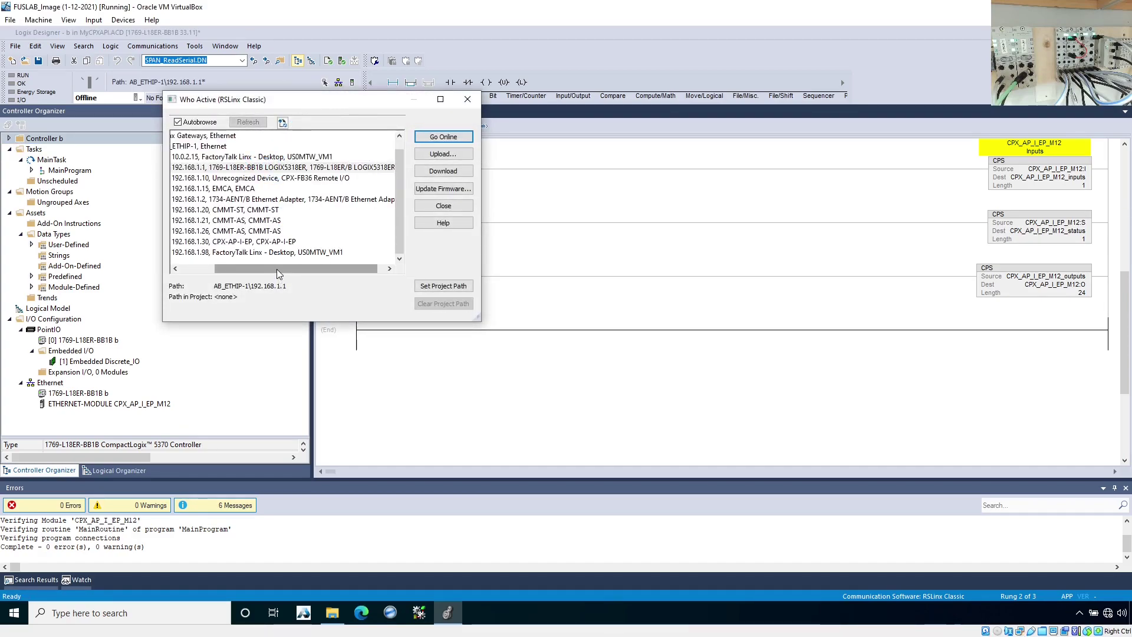
left_click_drag(277, 269, 240, 269)
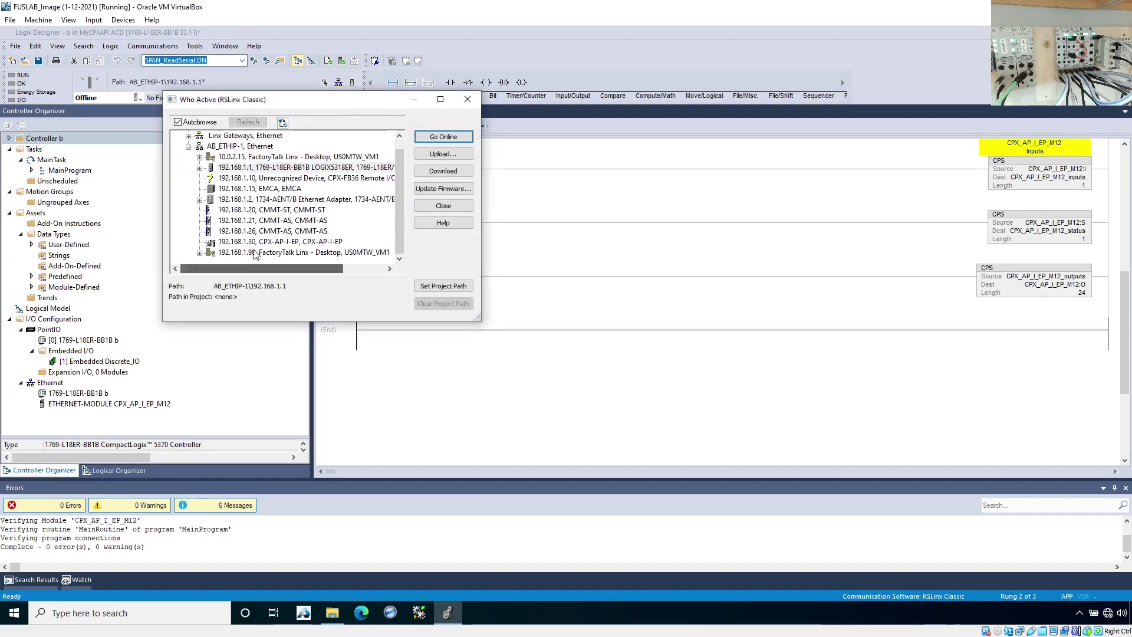
left_click(433, 174)
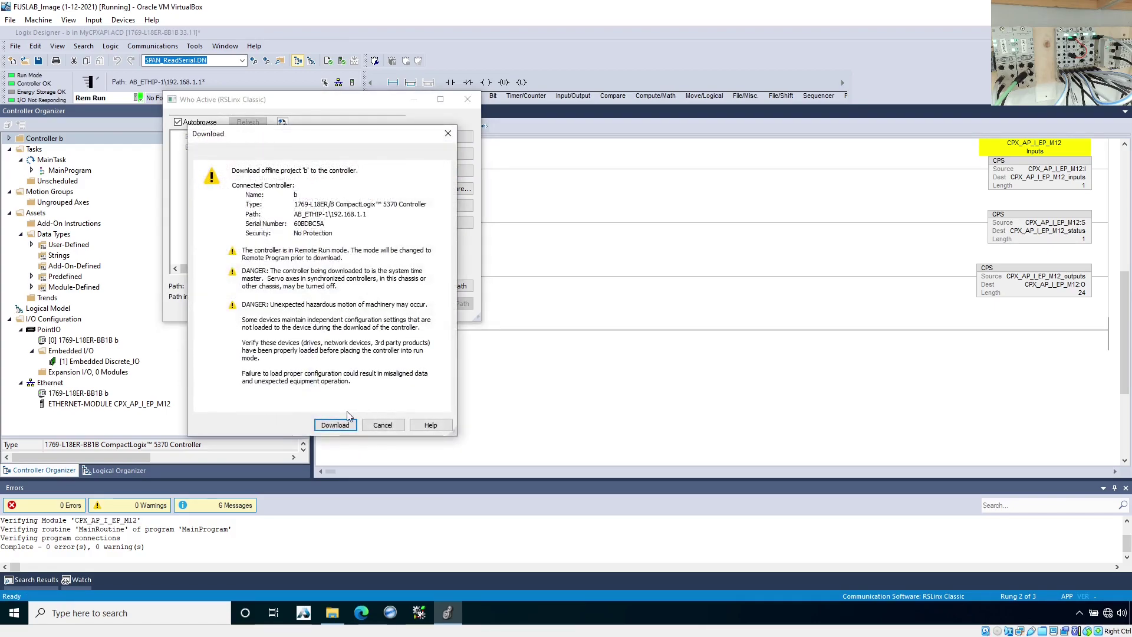
left_click(341, 424)
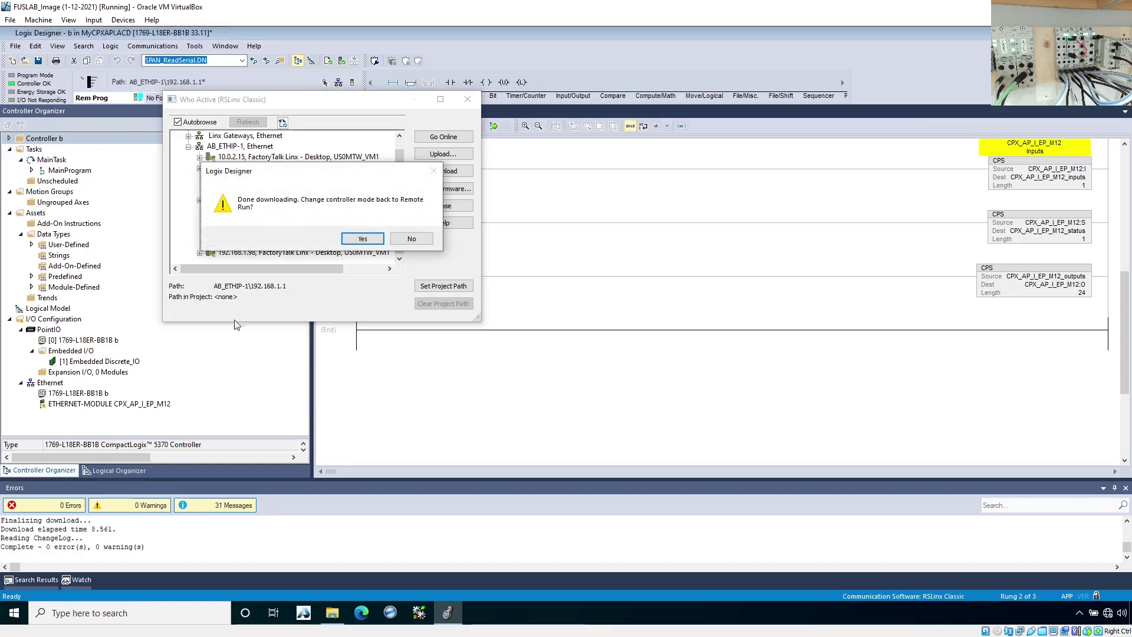
left_click(362, 238)
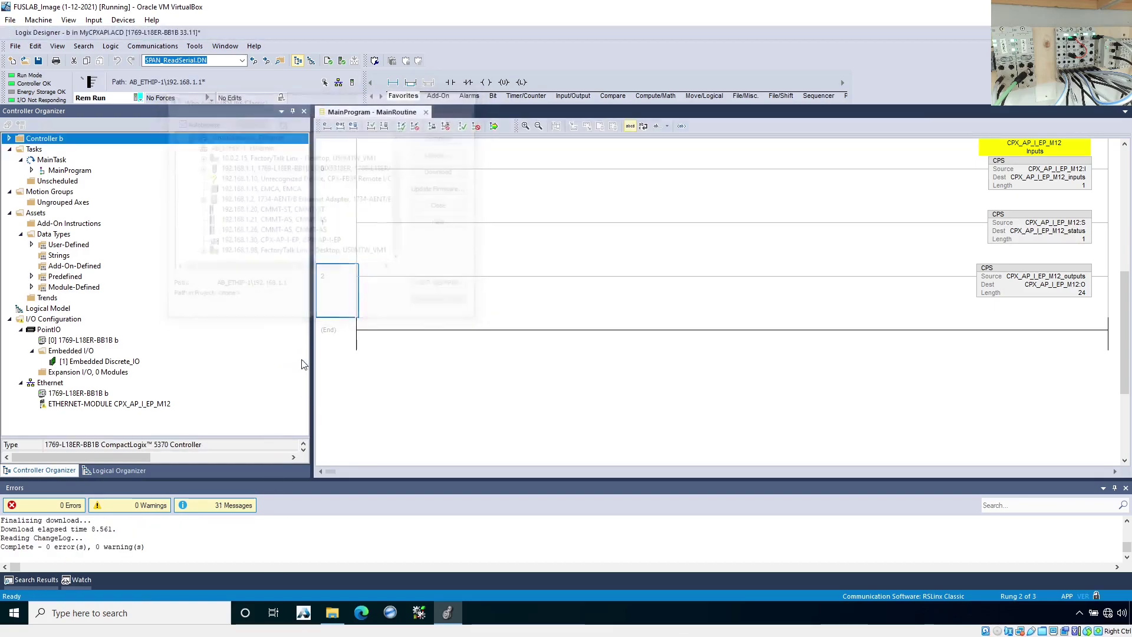
Step: Check CPX_AP_I_EP_M12 is running, then select the outputs tag in rung 2's copy
left_click(46, 403)
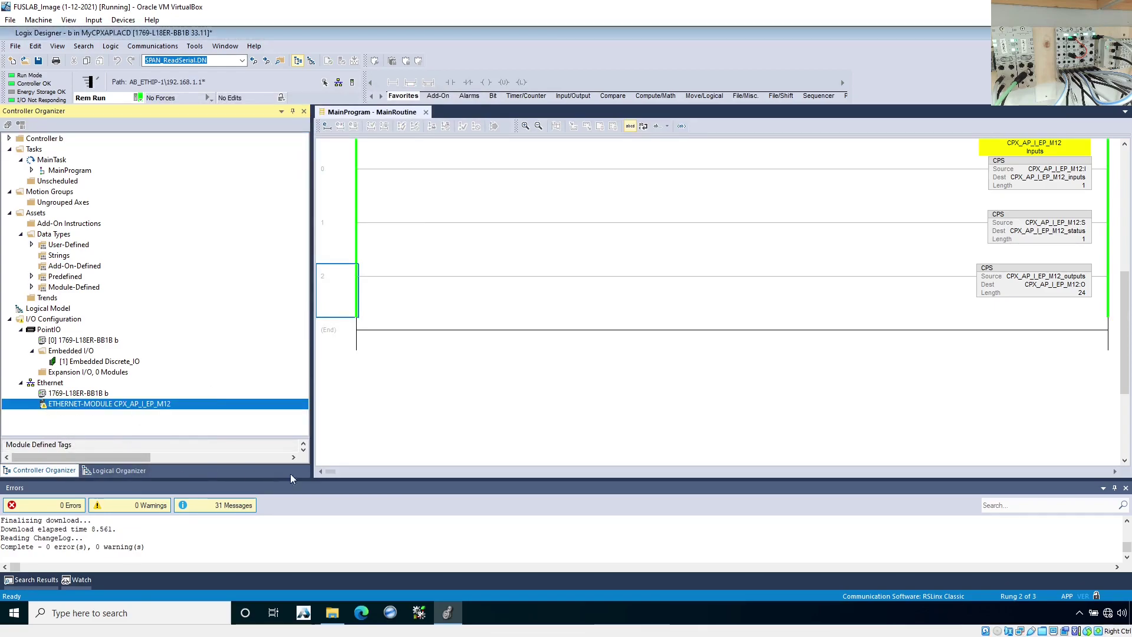
left_click(1127, 489)
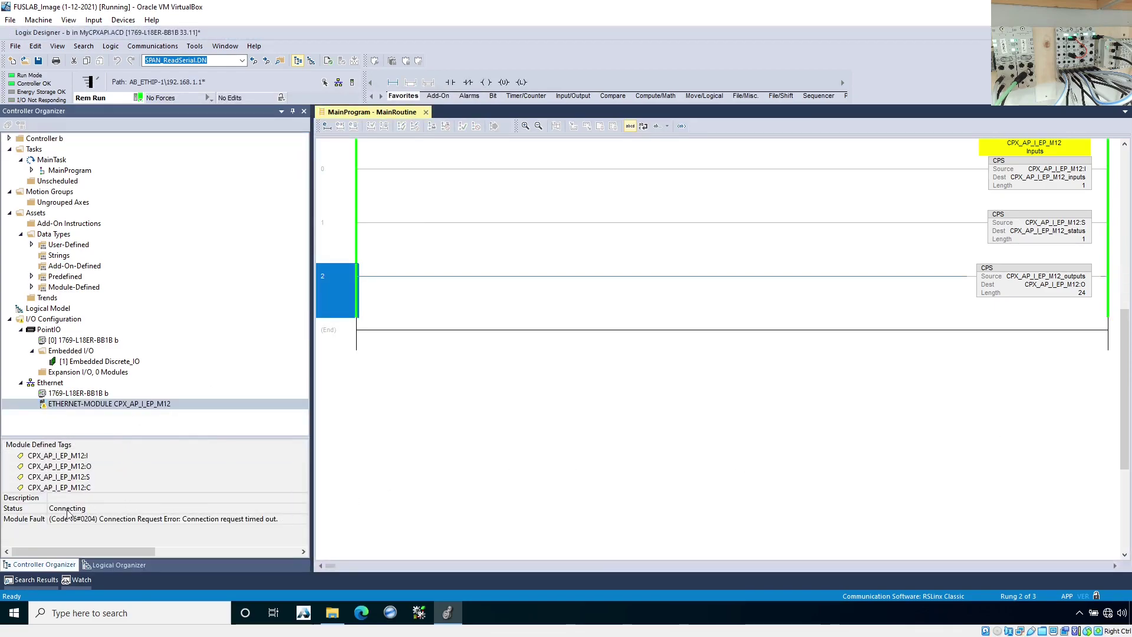
left_click(101, 403)
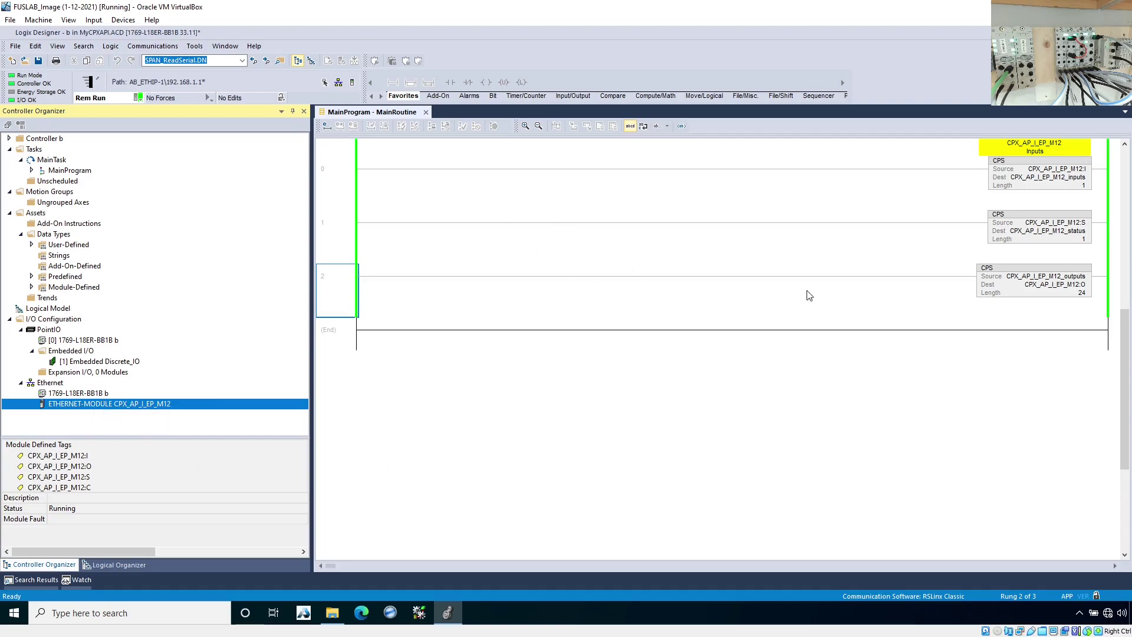
left_click(348, 298)
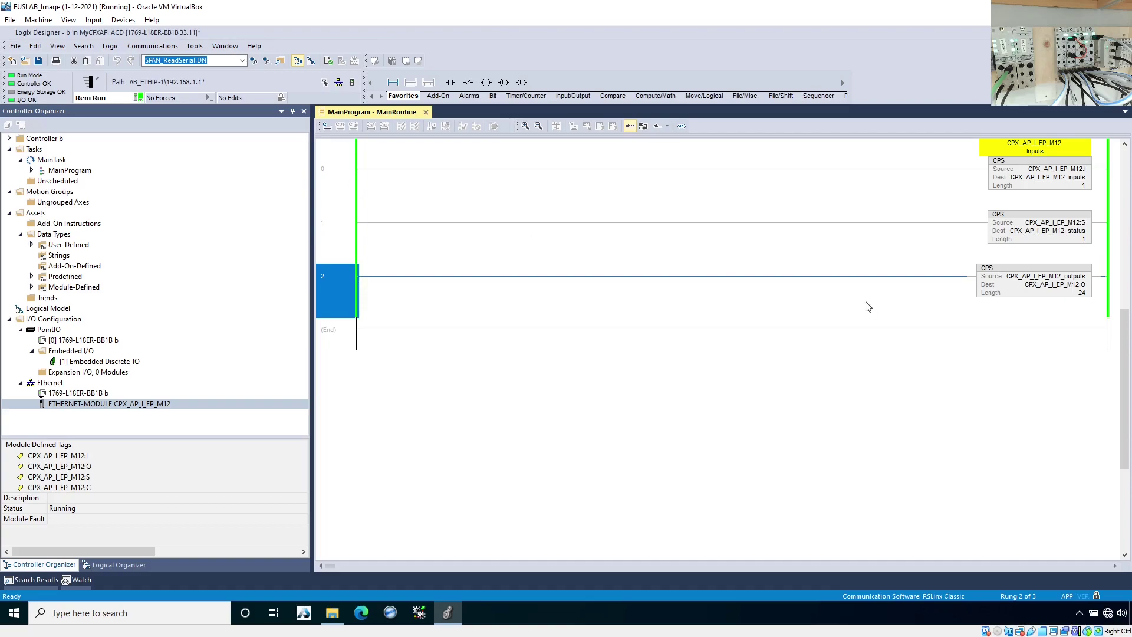
mouse_move(980, 179)
left_click(1077, 277)
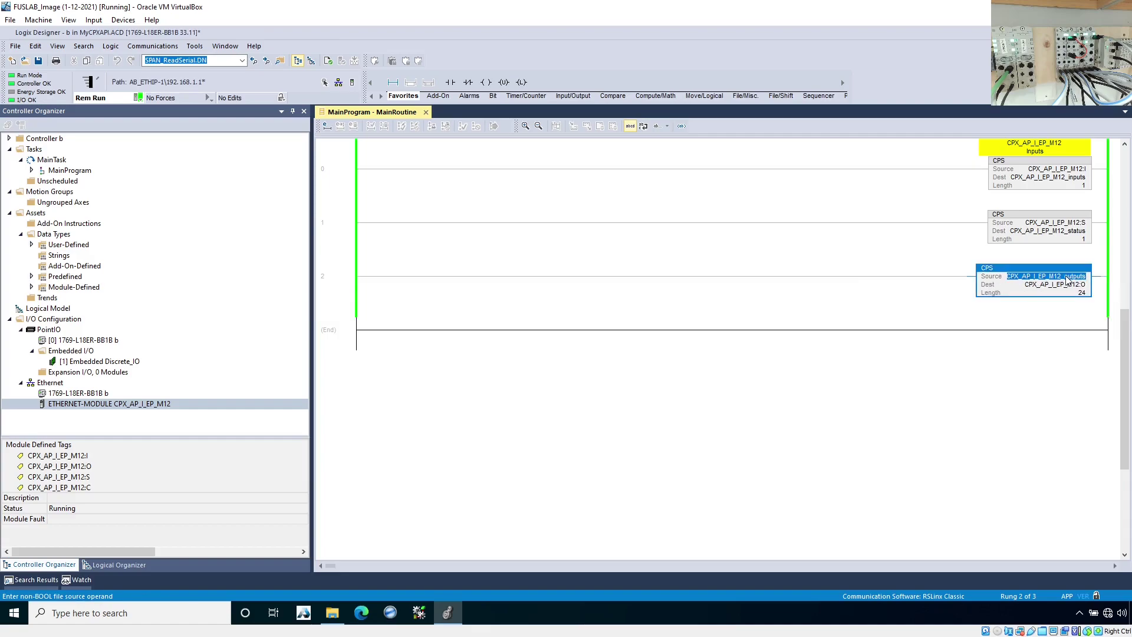
Step: Open CPX_AP_I_EP_M12_outputs in Controller Tags and expand its members in Monitor Tags
right_click(1065, 281)
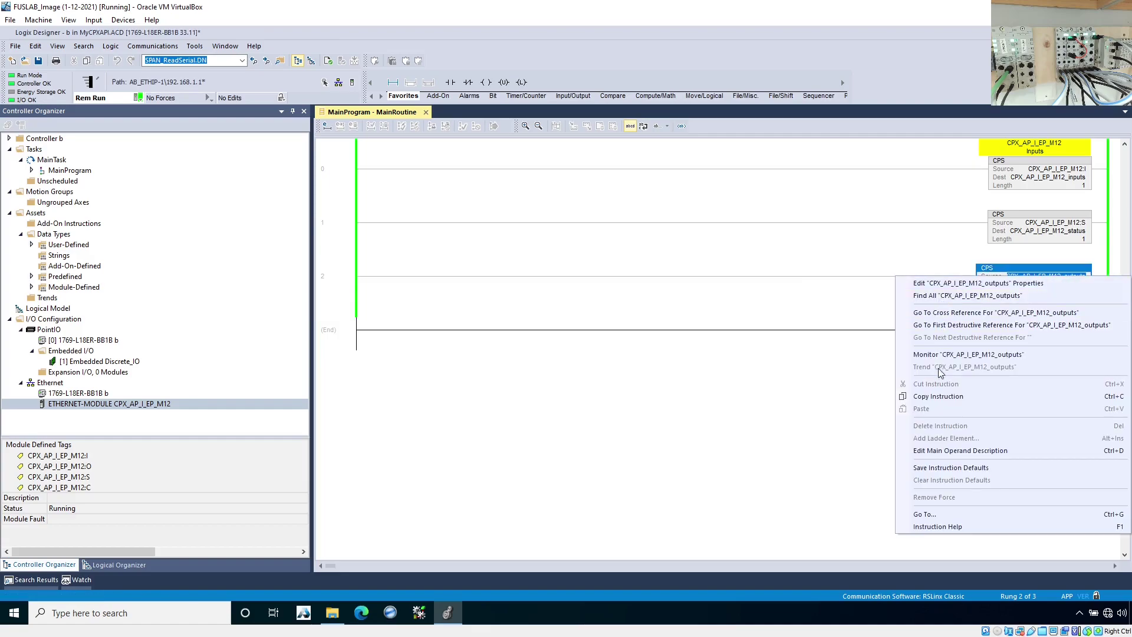
left_click(967, 352)
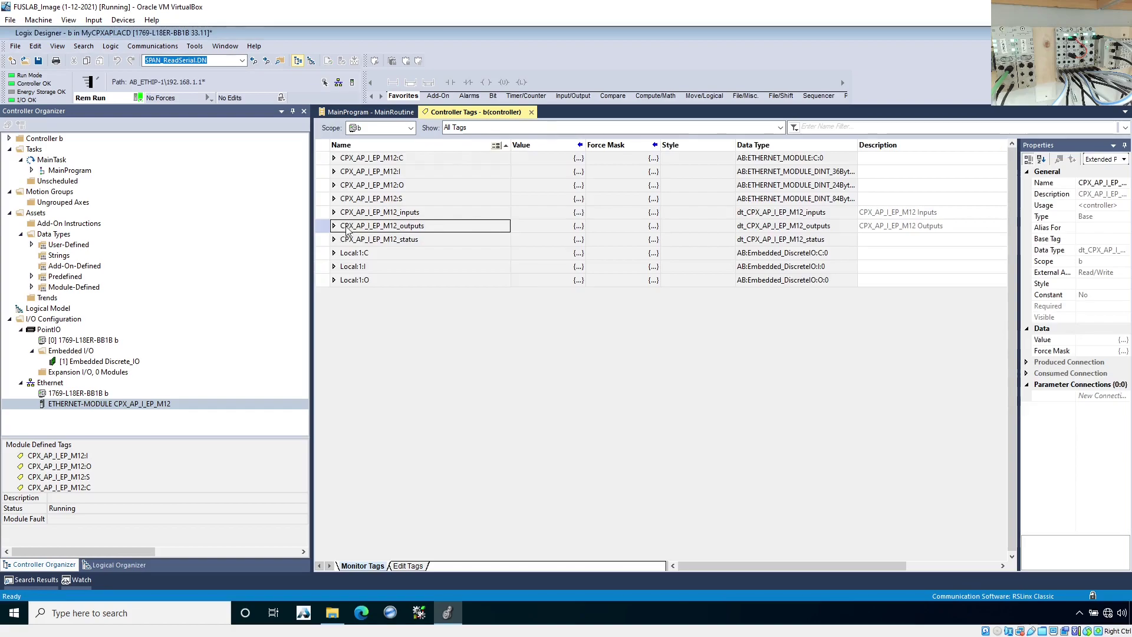
left_click(334, 226)
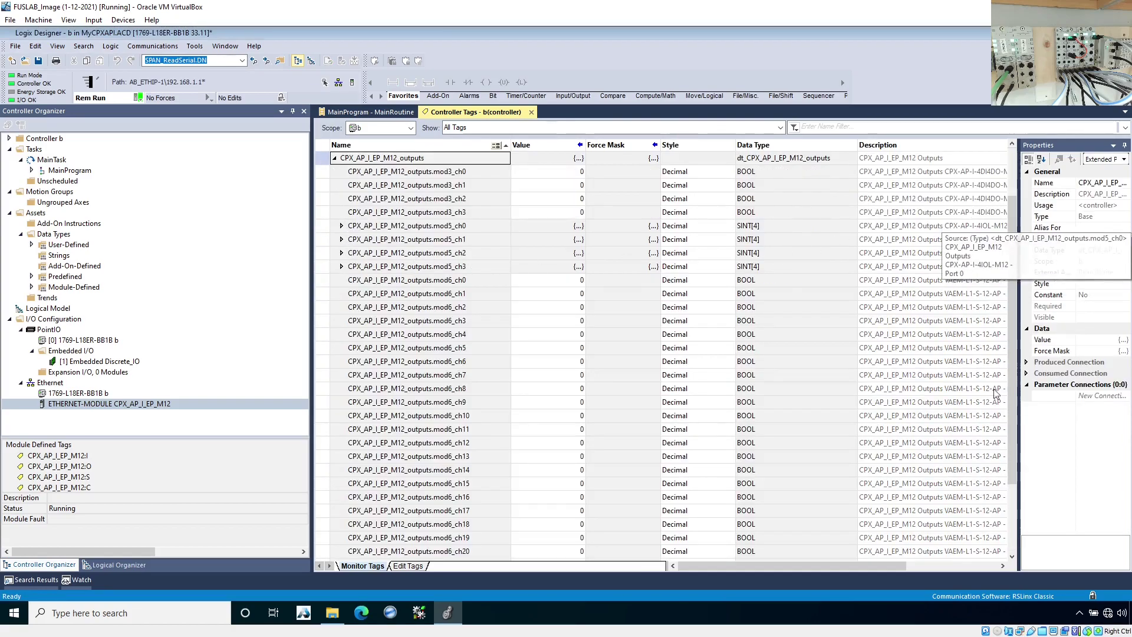
left_click_drag(896, 561, 953, 560)
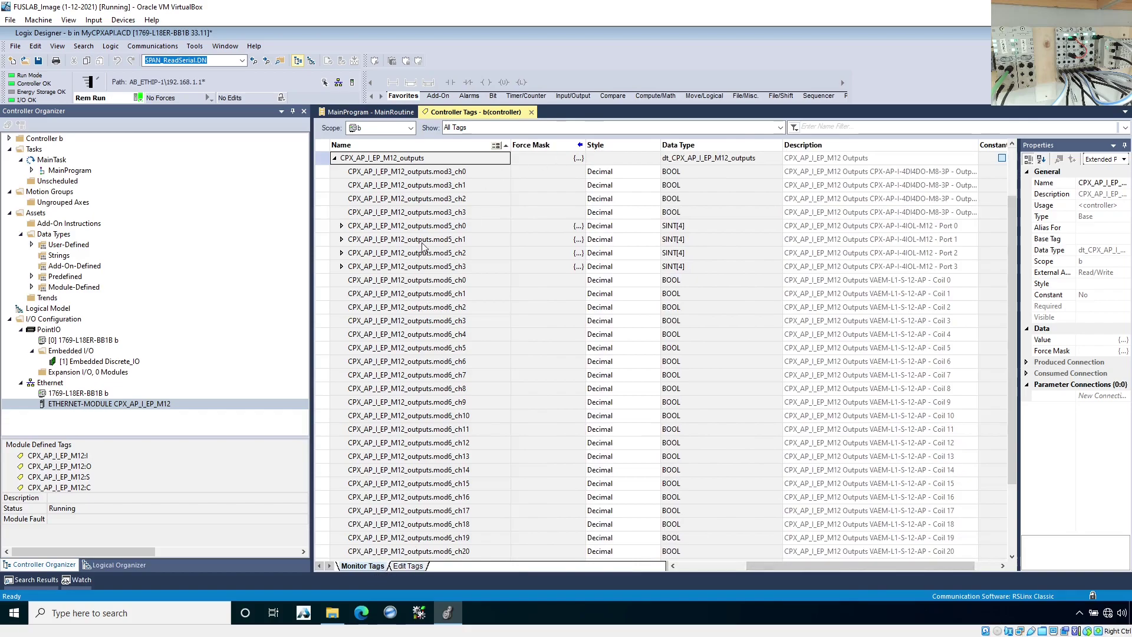
left_click(414, 567)
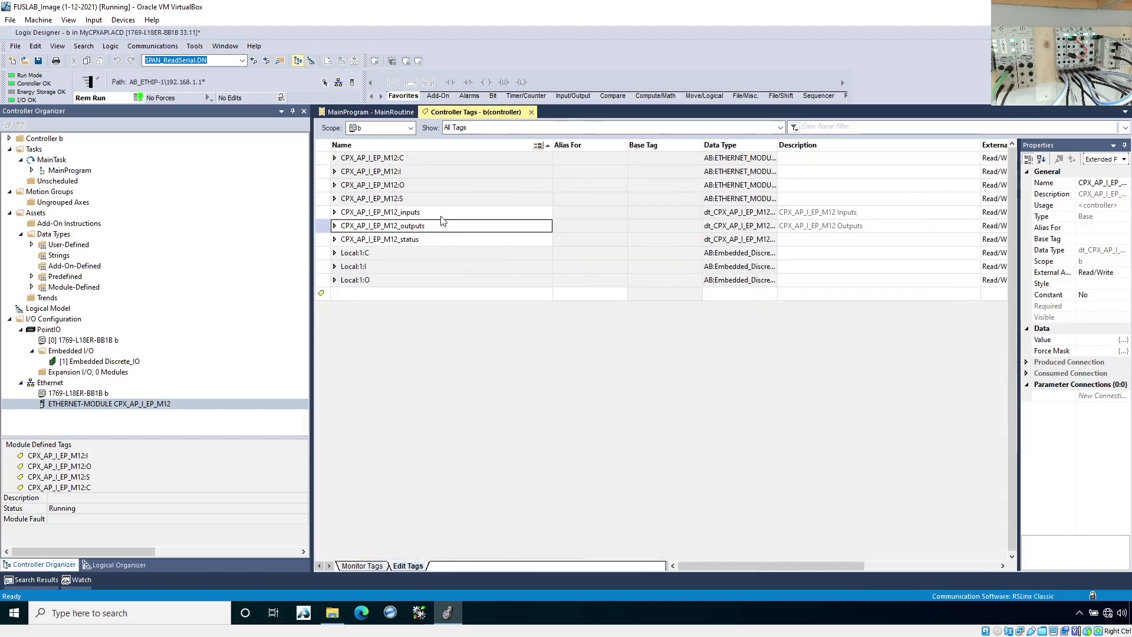
left_click(335, 226)
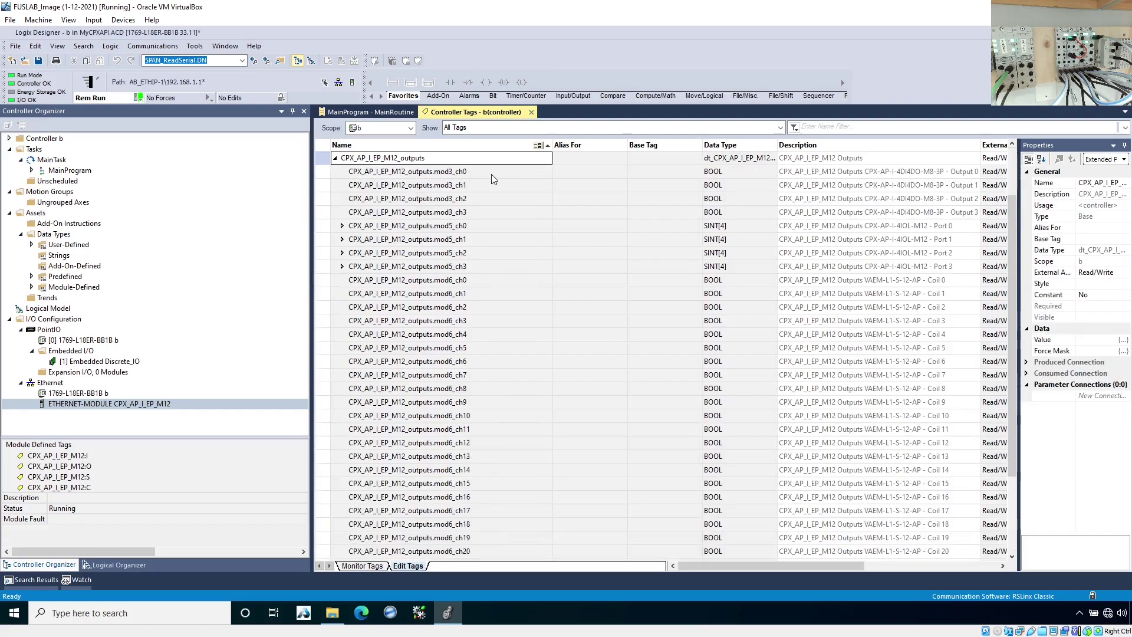
left_click(360, 566)
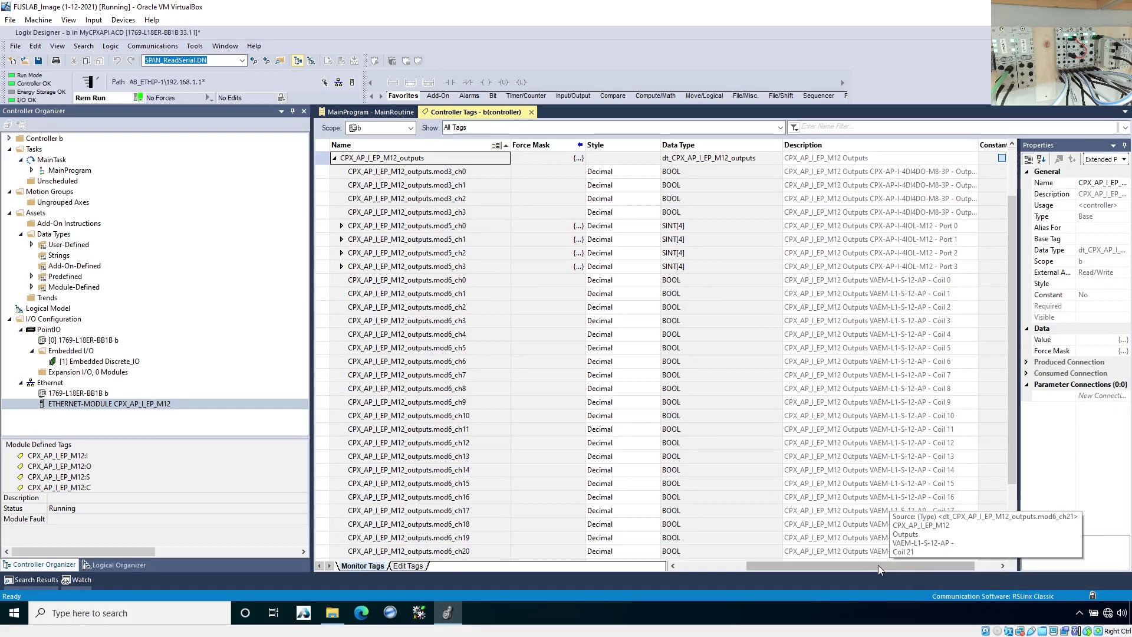
left_click_drag(878, 565, 736, 575)
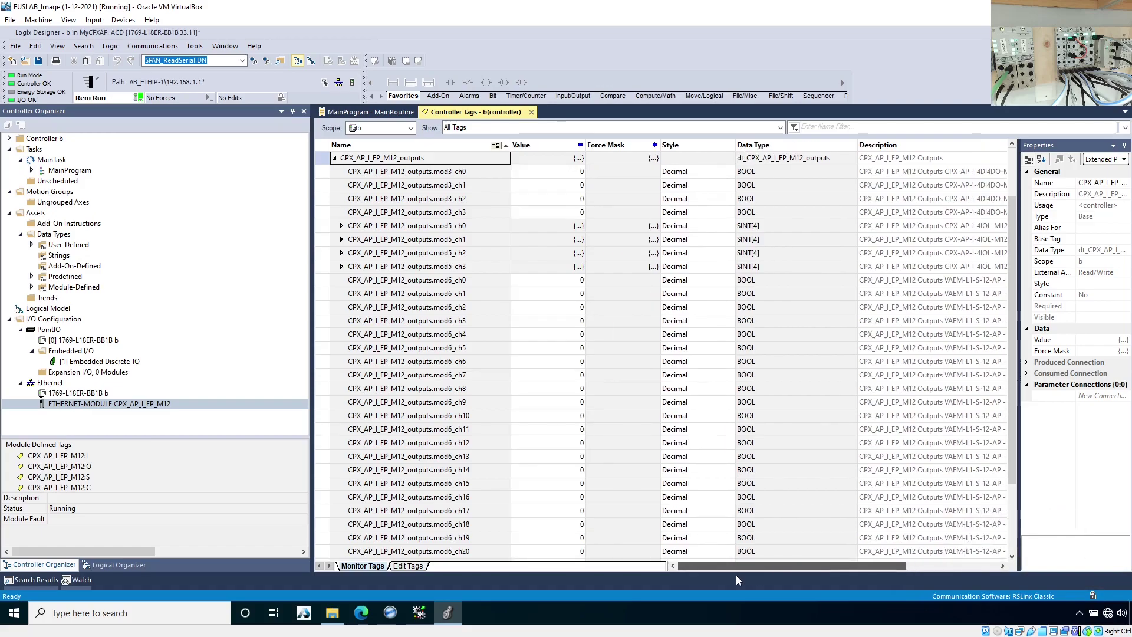
Step: Set output mod3_ch0 to 1, toggle it to 0, then back to 1
left_click(546, 172)
left_click(545, 171)
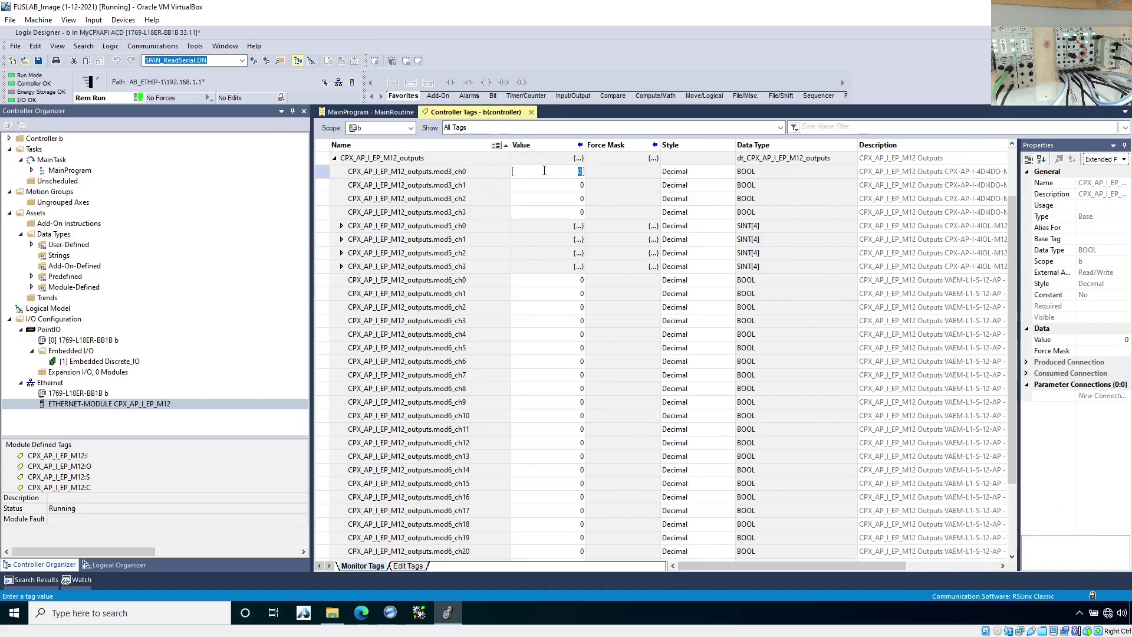
type("1")
key("Return")
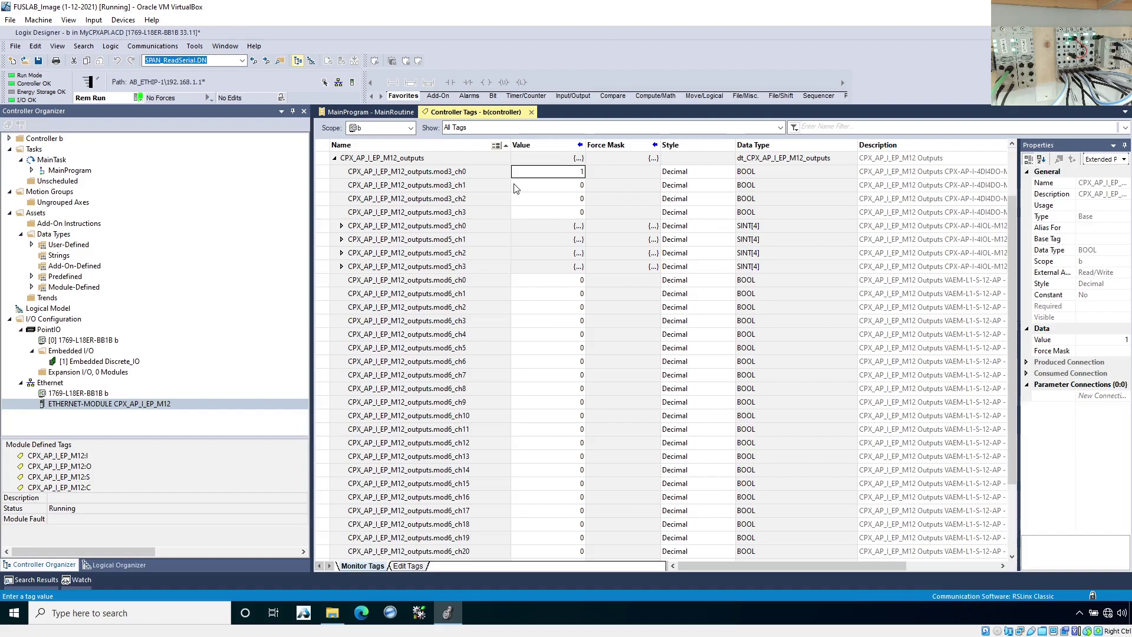
type("0")
key("Return")
type("1")
key("Return")
Step: Expand CPX_AP_I_EP_M12_inputs to check the module's input tag values
scroll(522, 221, "up", 2)
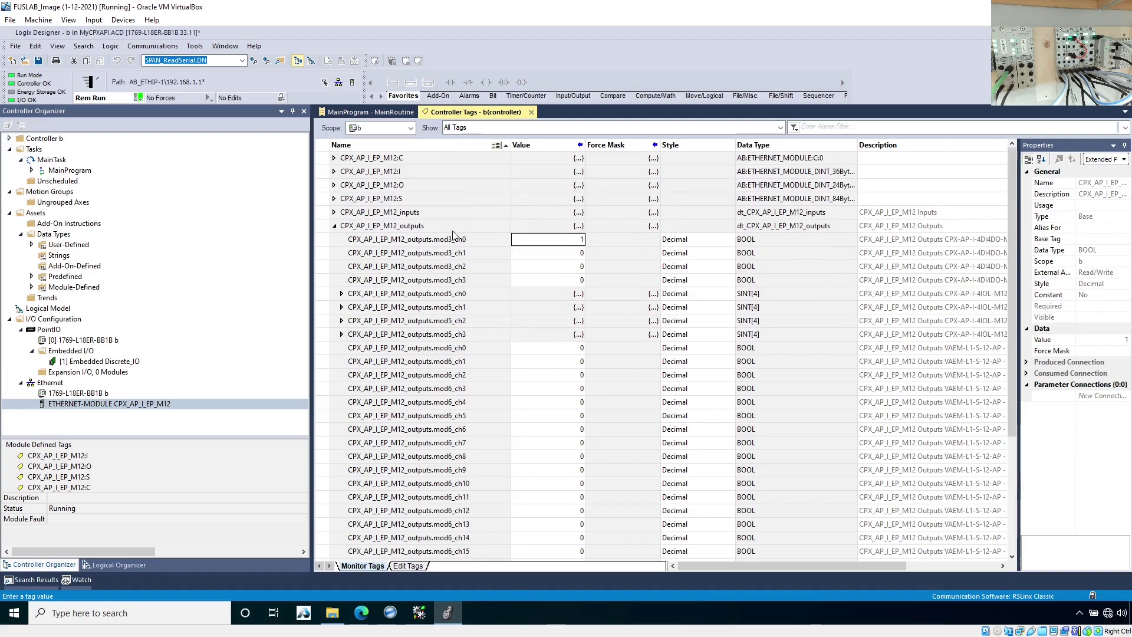
left_click(334, 212)
scroll(483, 275, "down", 3)
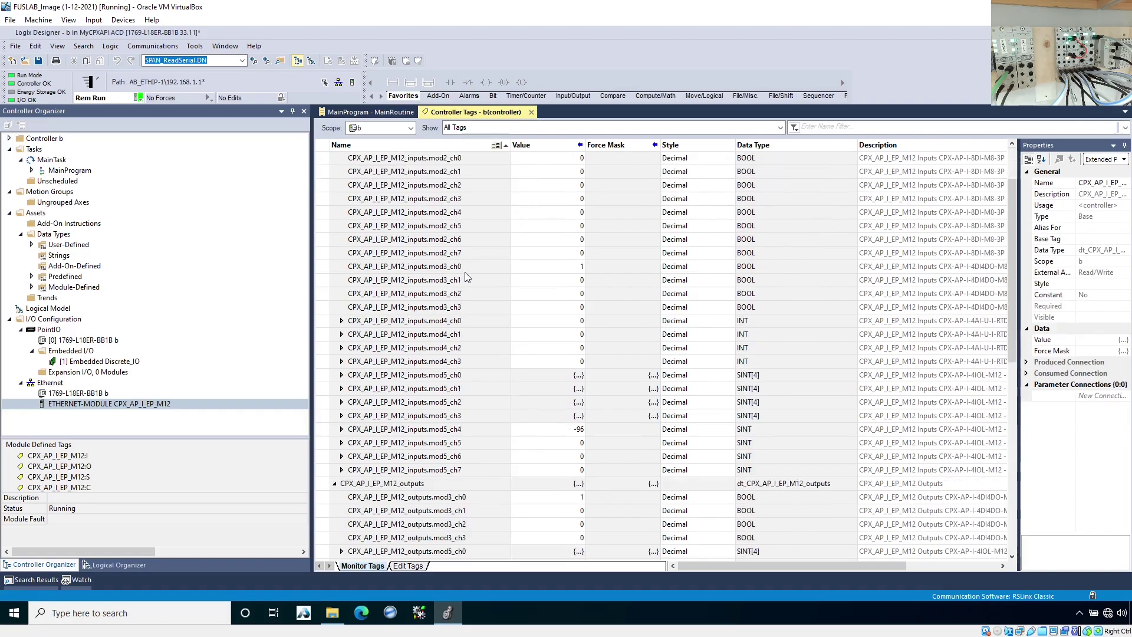
scroll(501, 275, "up", 1)
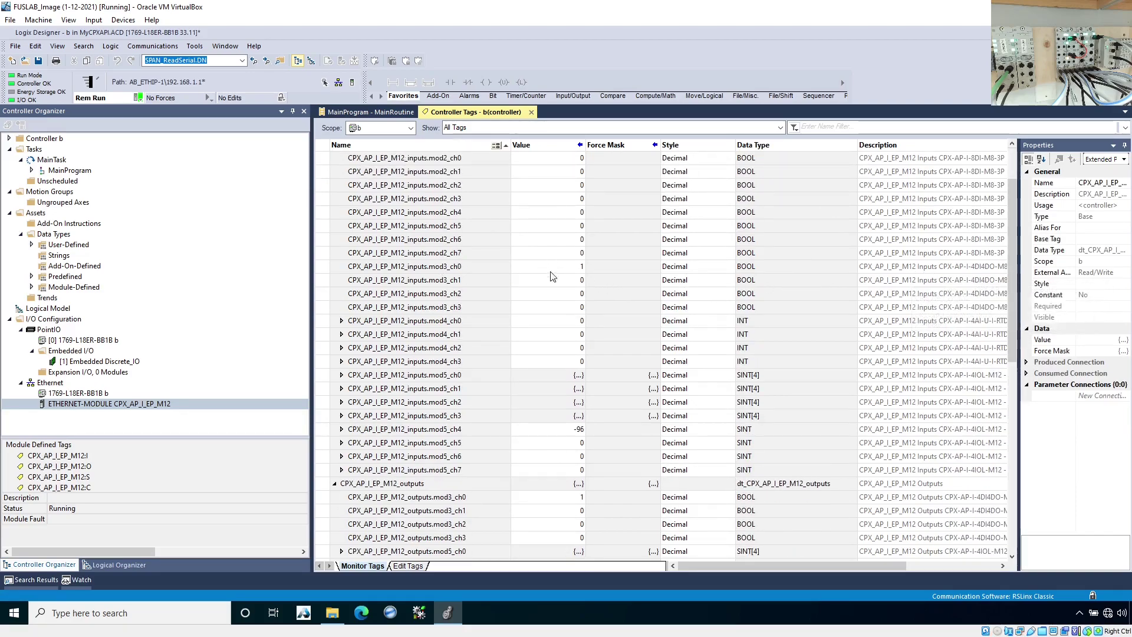
Step: Set output mod3_ch0 back to 0
double_click(578, 497)
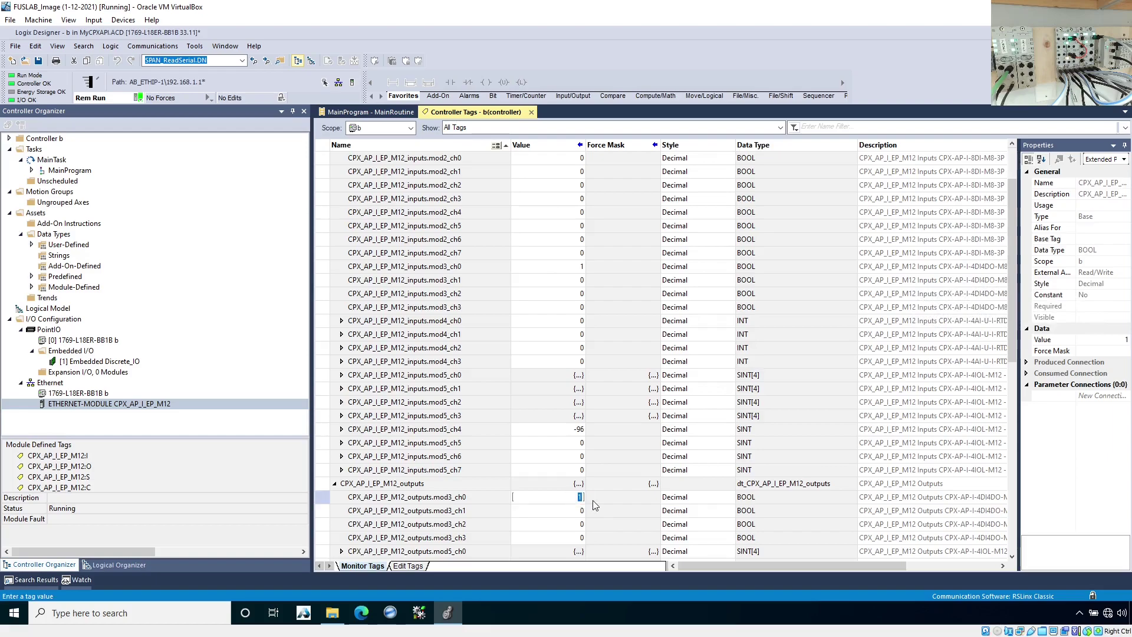
type("0")
key("Return")
scroll(541, 361, "down", 3)
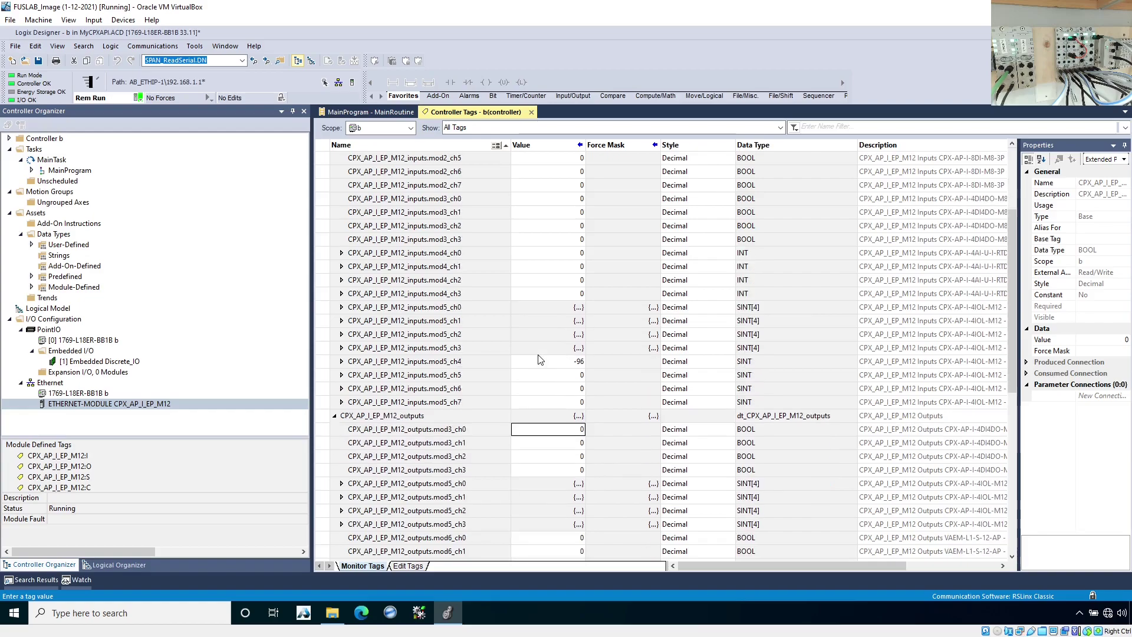
Step: Energise valve coils mod6_ch0 through mod6_ch6 by setting each value to 1
scroll(541, 361, "down", 6)
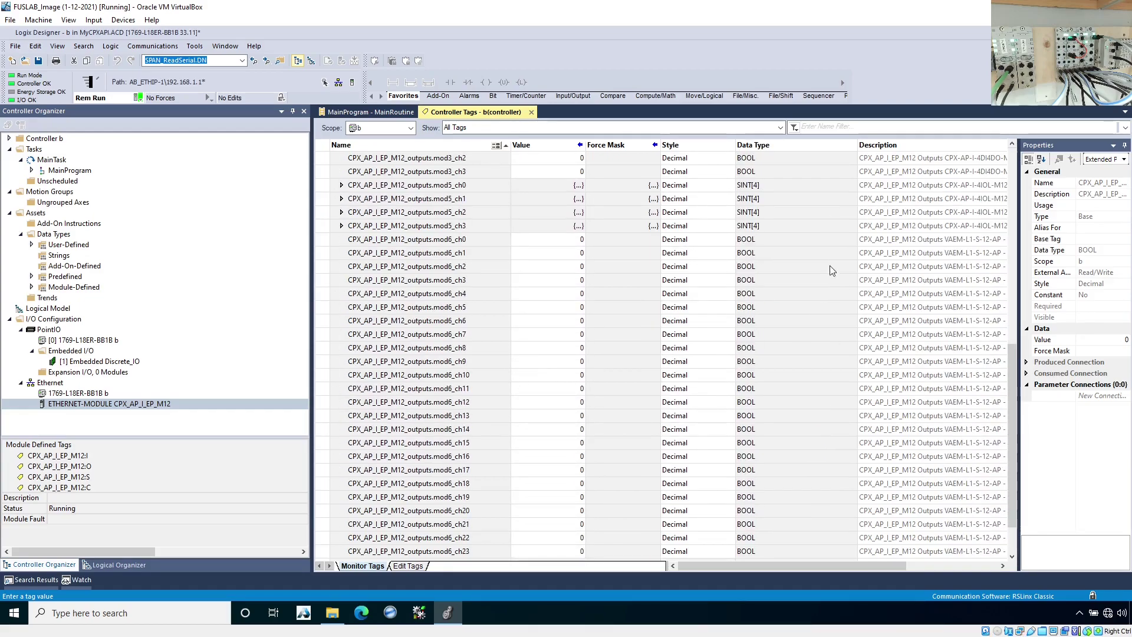
left_click(543, 244)
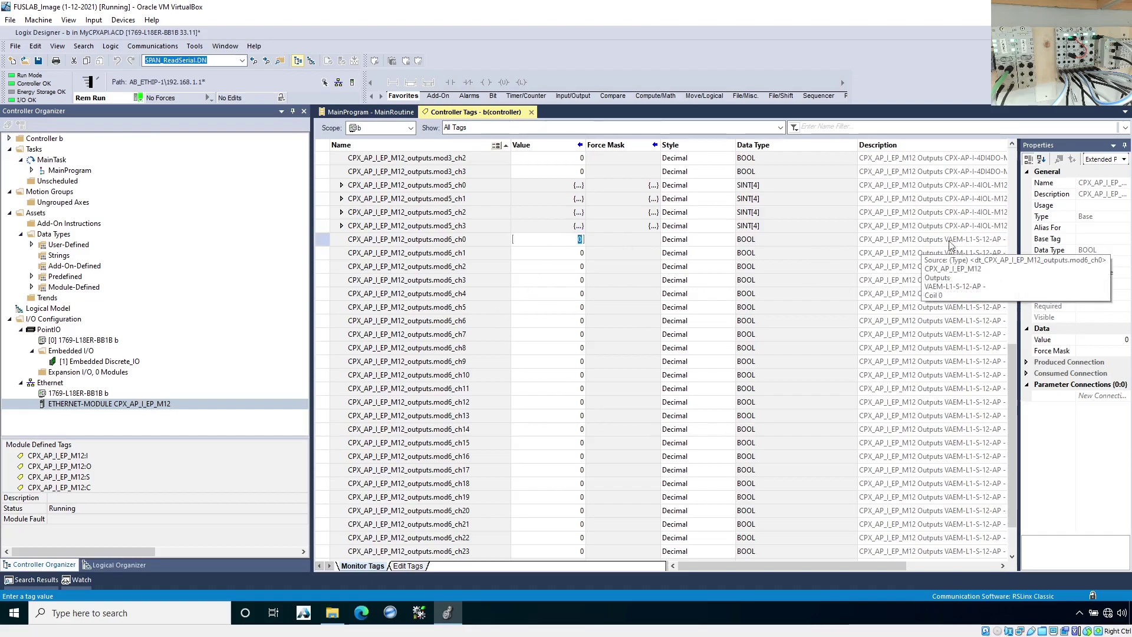
type("1")
key("Return")
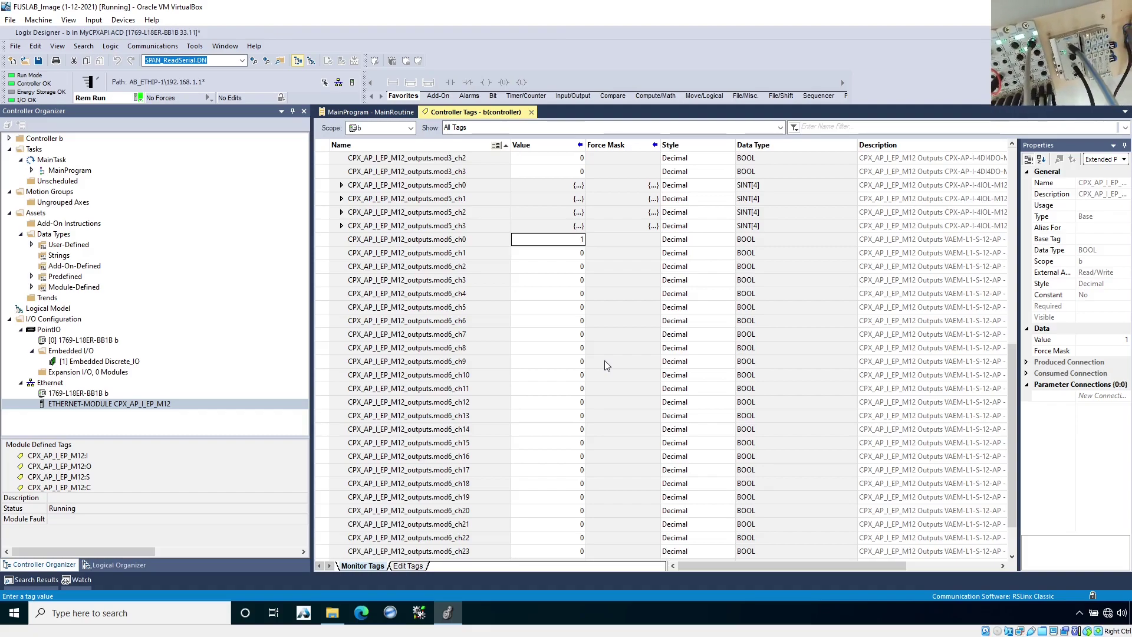
key("Down")
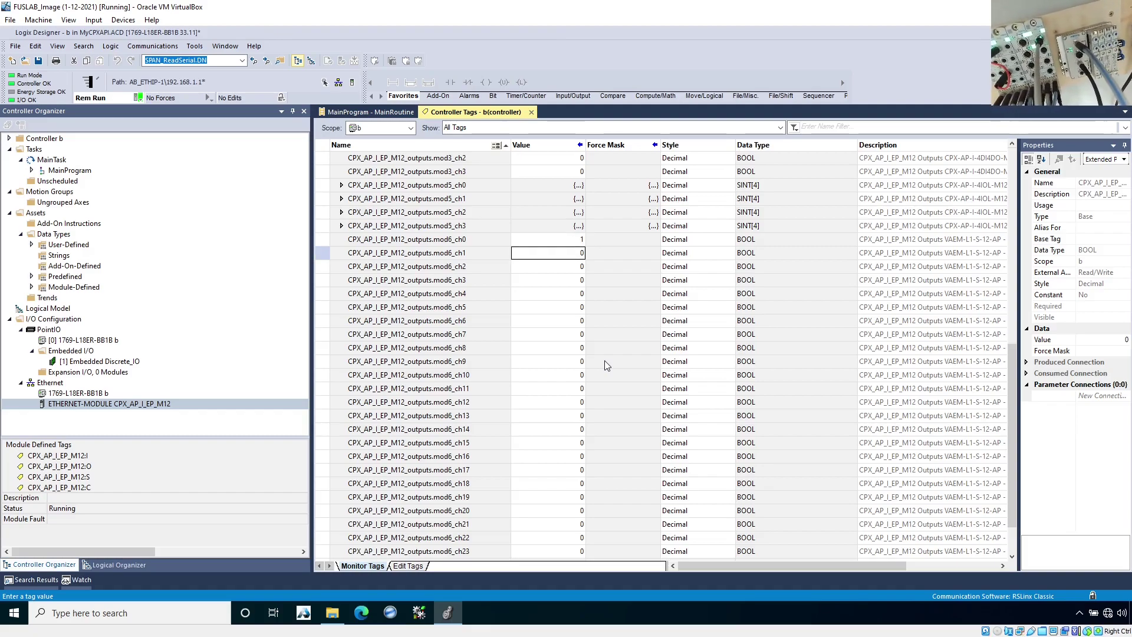
type("1")
key("Return")
key("Down")
type("1")
key("Down")
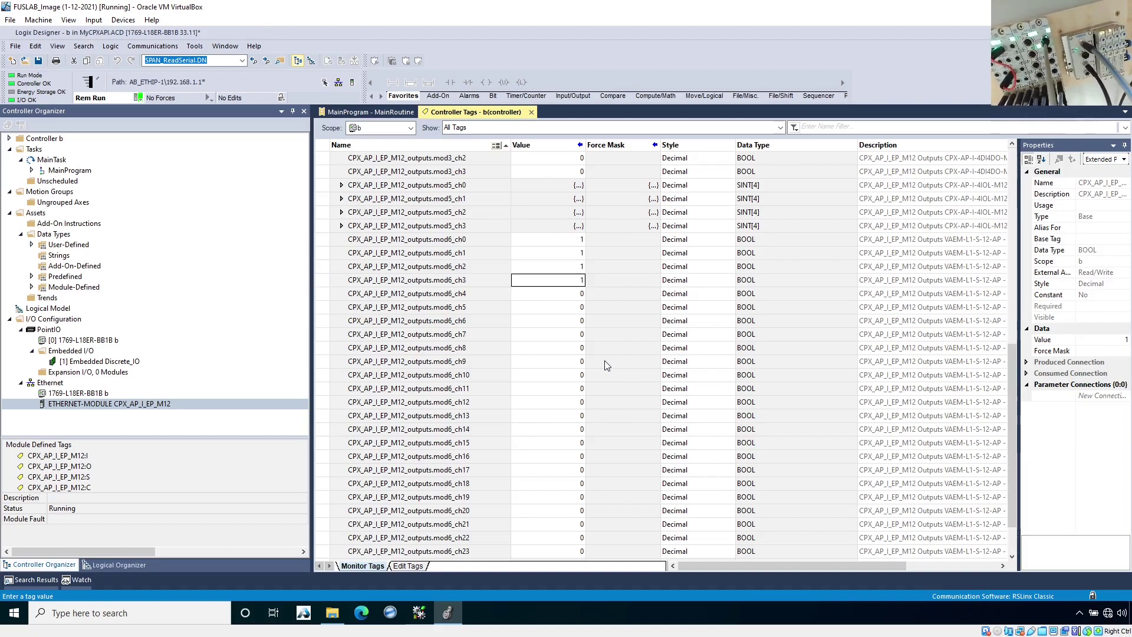
type("1")
key("Down")
type("1")
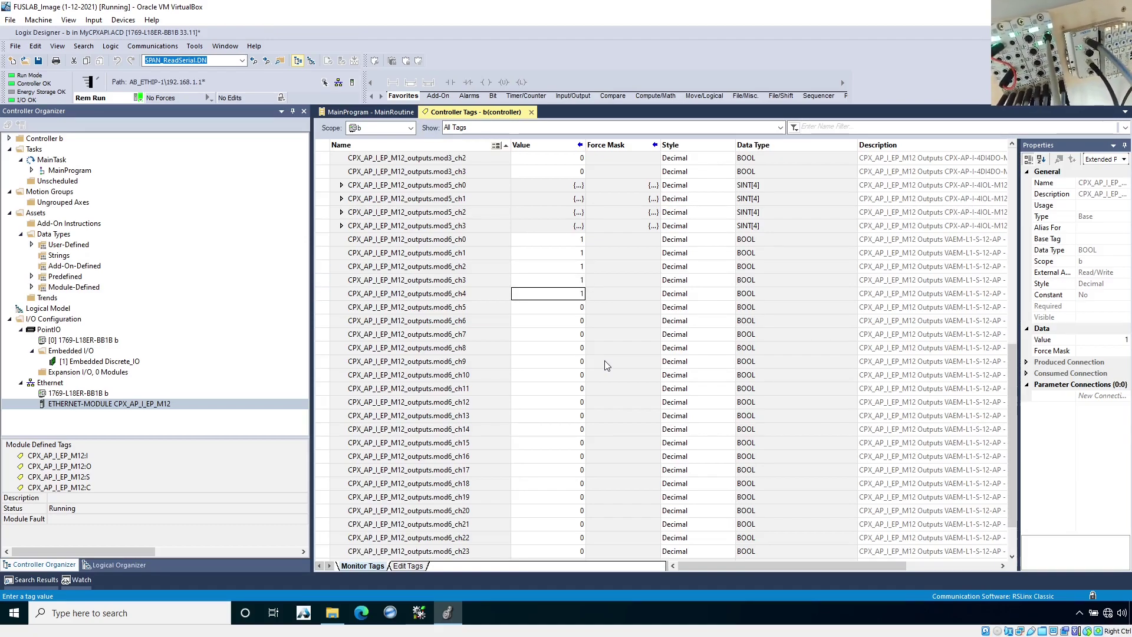
key("Down")
type("1")
key("Down")
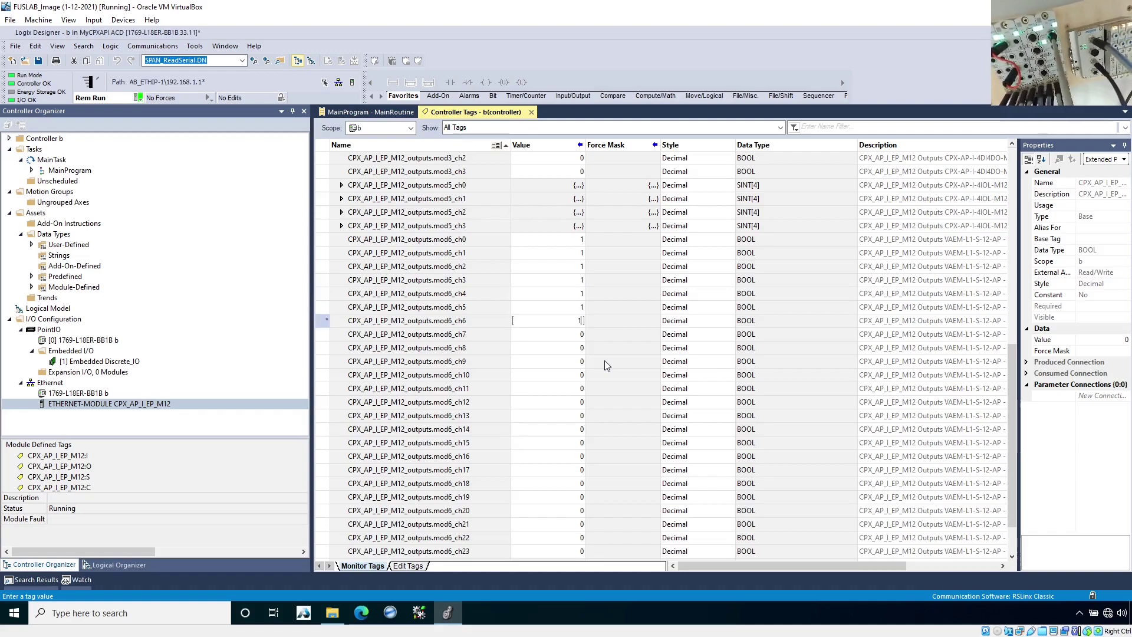
type("1")
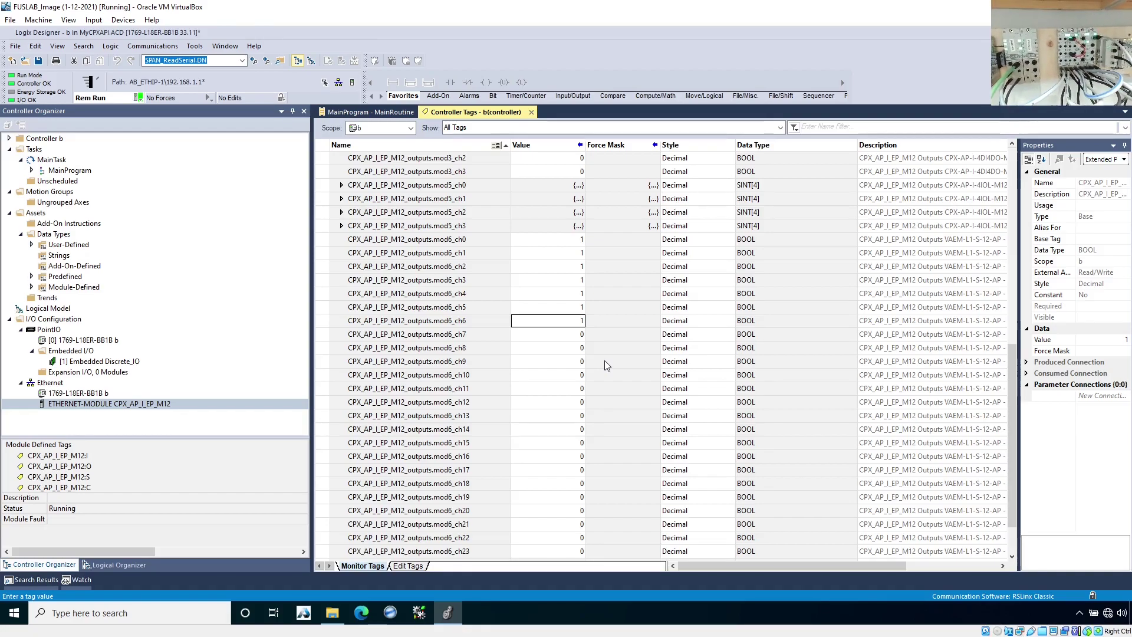
Step: Switch coils mod6_ch0 through mod6_ch6 back to 0
key("Up")
key("Up")
key("Up")
key("Up")
key("Up")
key("Up")
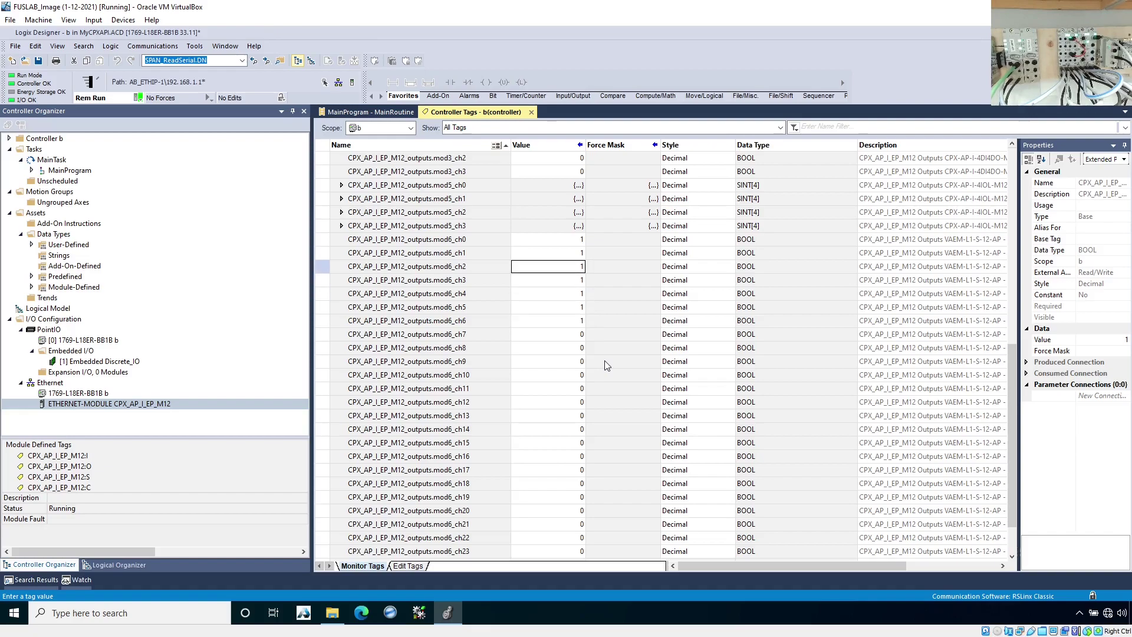
type("0")
key("Return")
key("0")
key("Return")
key("0")
key("Return")
key("0")
key("Return")
key("0")
key("Return")
key("0")
key("Return")
key("0")
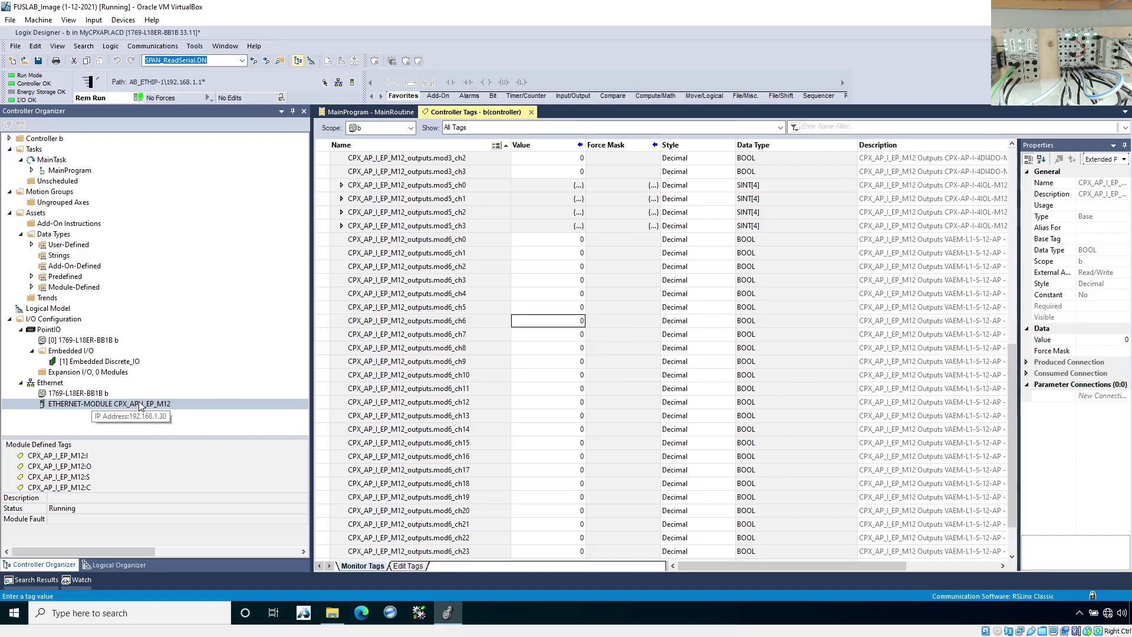
Step: Return to the MainRoutine ladder logic and select rung 0
right_click(82, 405)
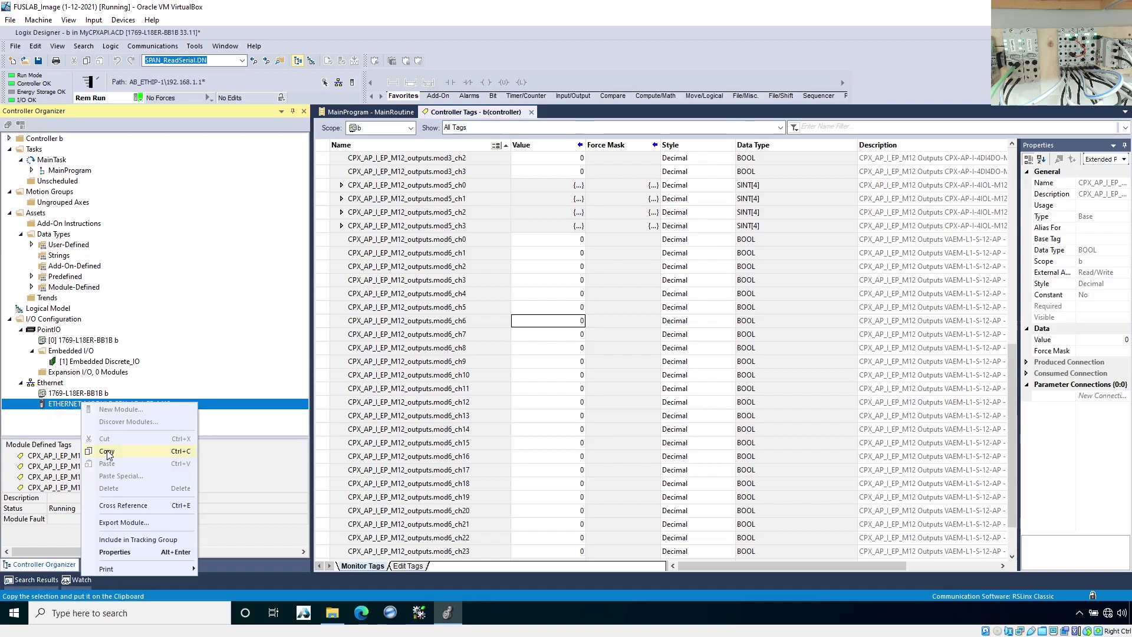
left_click(61, 427)
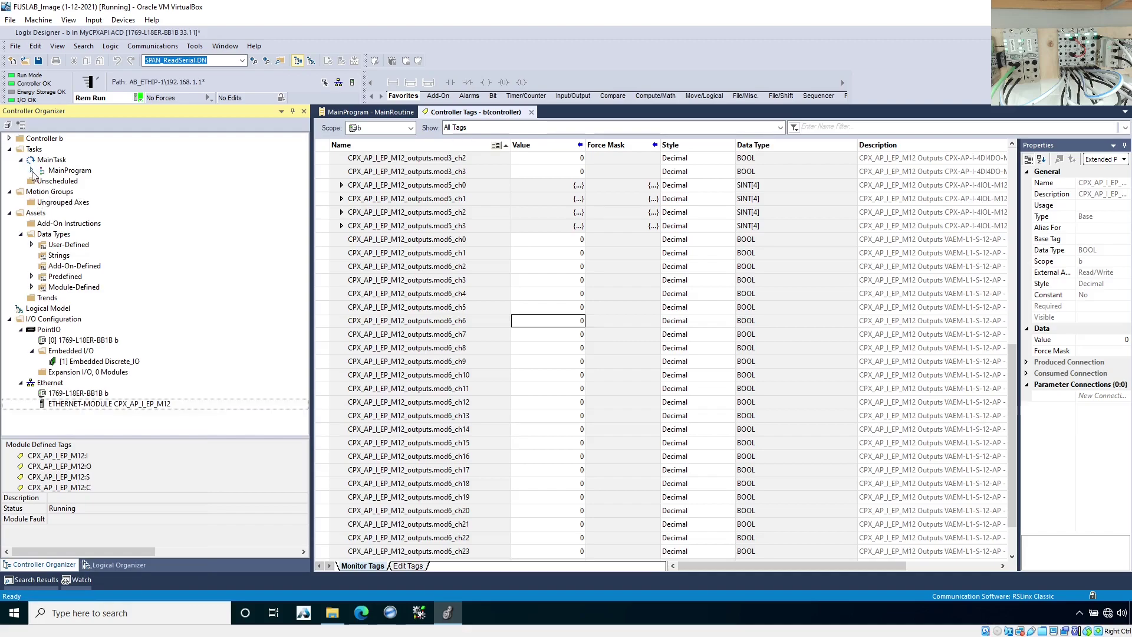
left_click(369, 112)
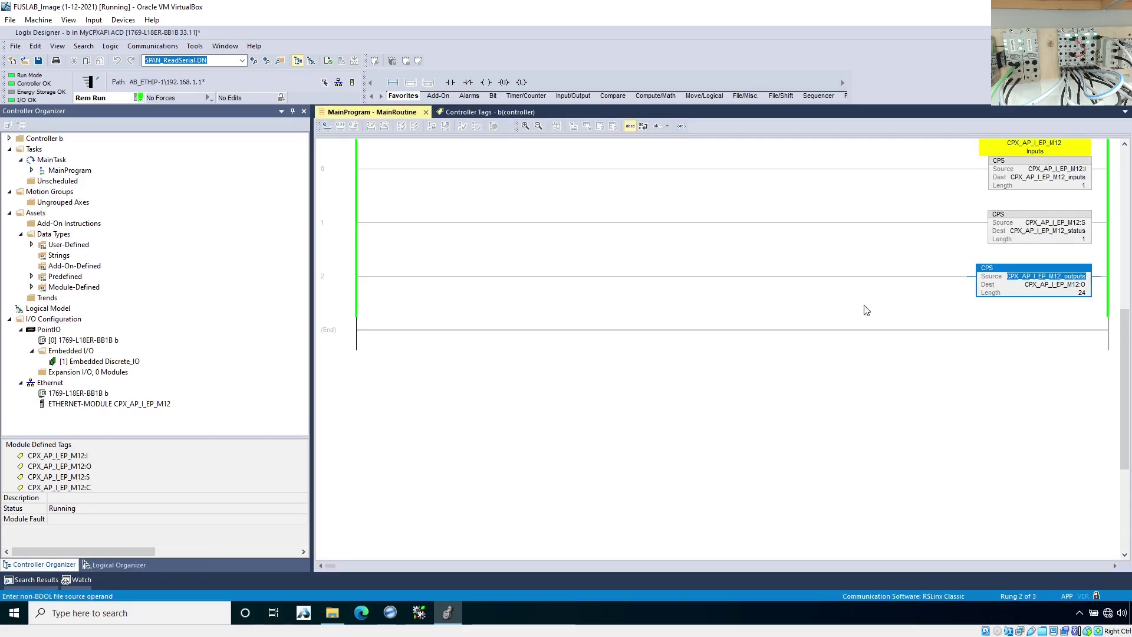
left_click(316, 177)
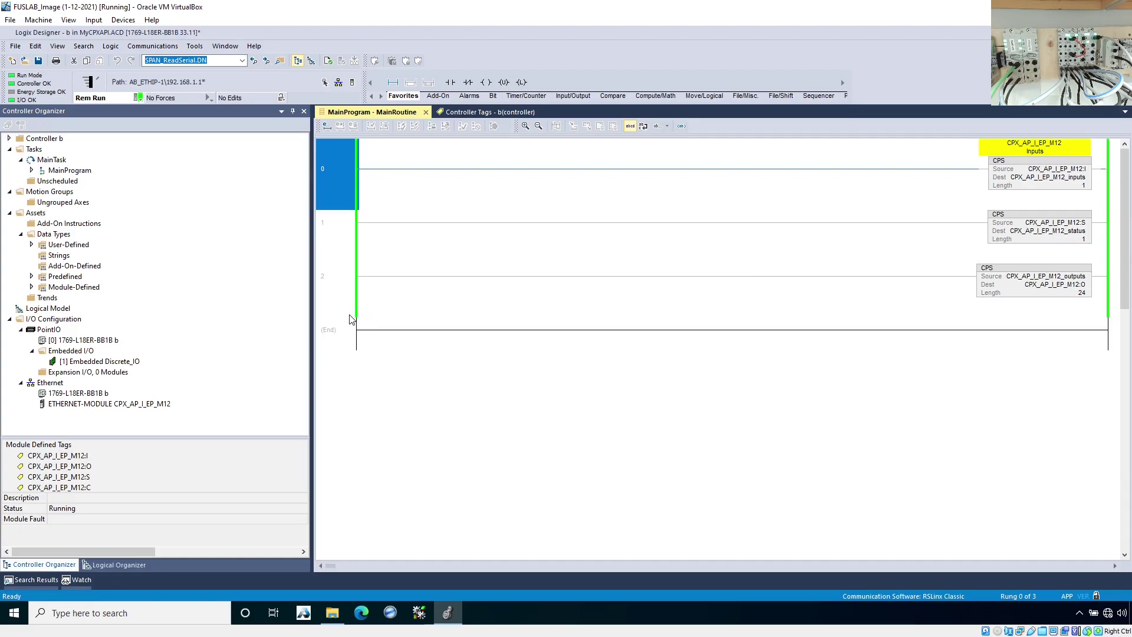
Step: Expand MainProgram and the User-Defined data types, selecting dt_CPX_AP_I_EP_M12_inputs
left_click(31, 170)
left_click(79, 192)
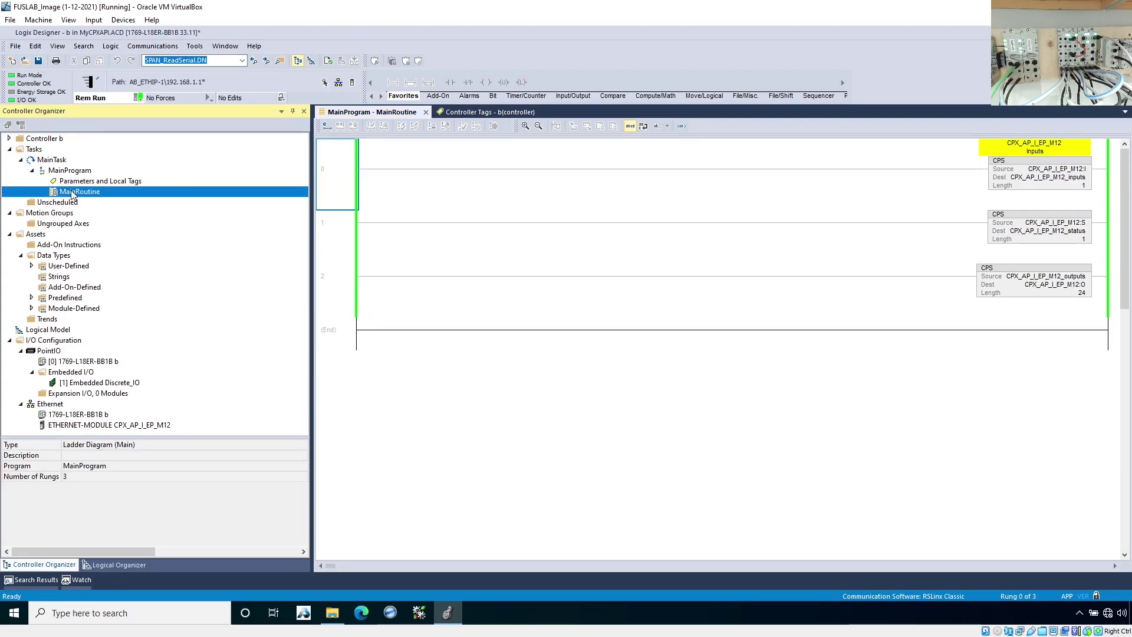
right_click(72, 194)
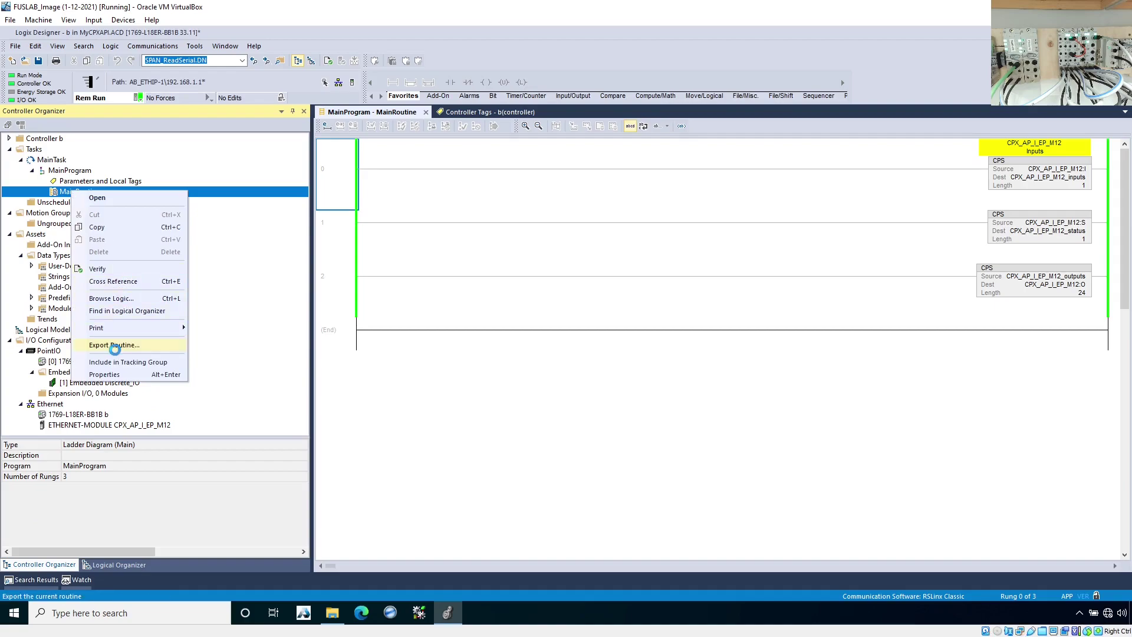
left_click(774, 277)
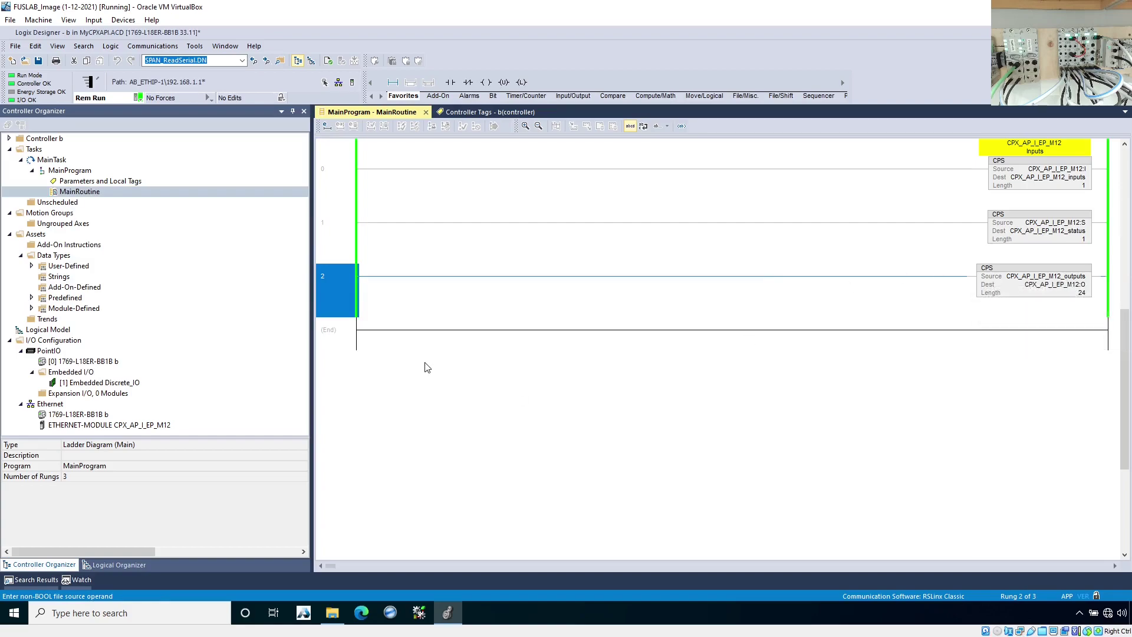
left_click(31, 266)
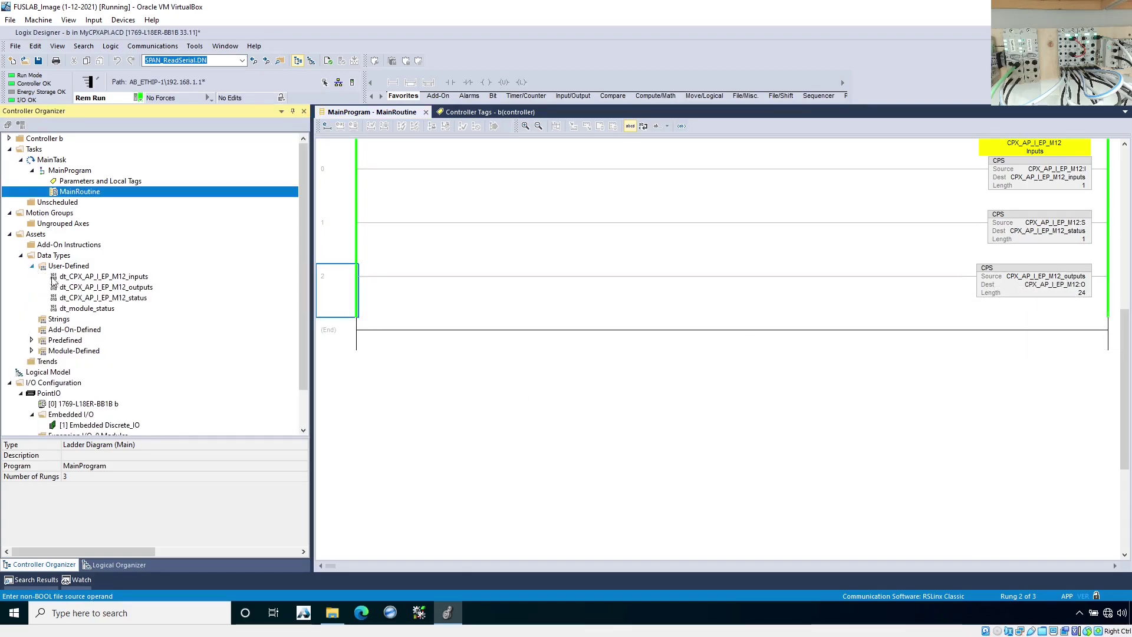
left_click(59, 279)
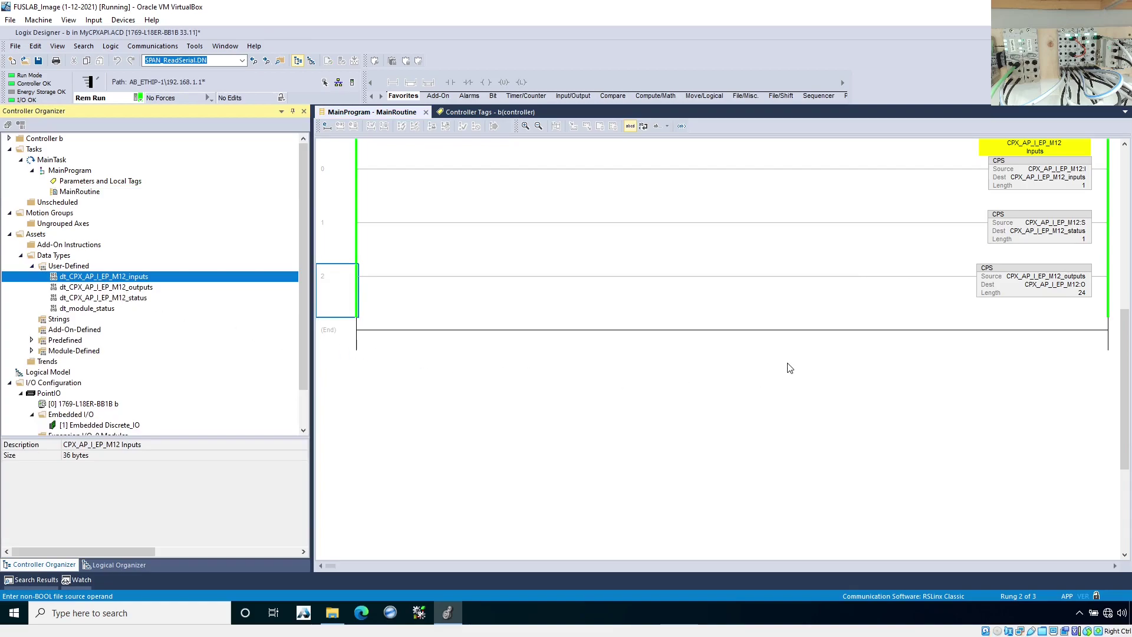